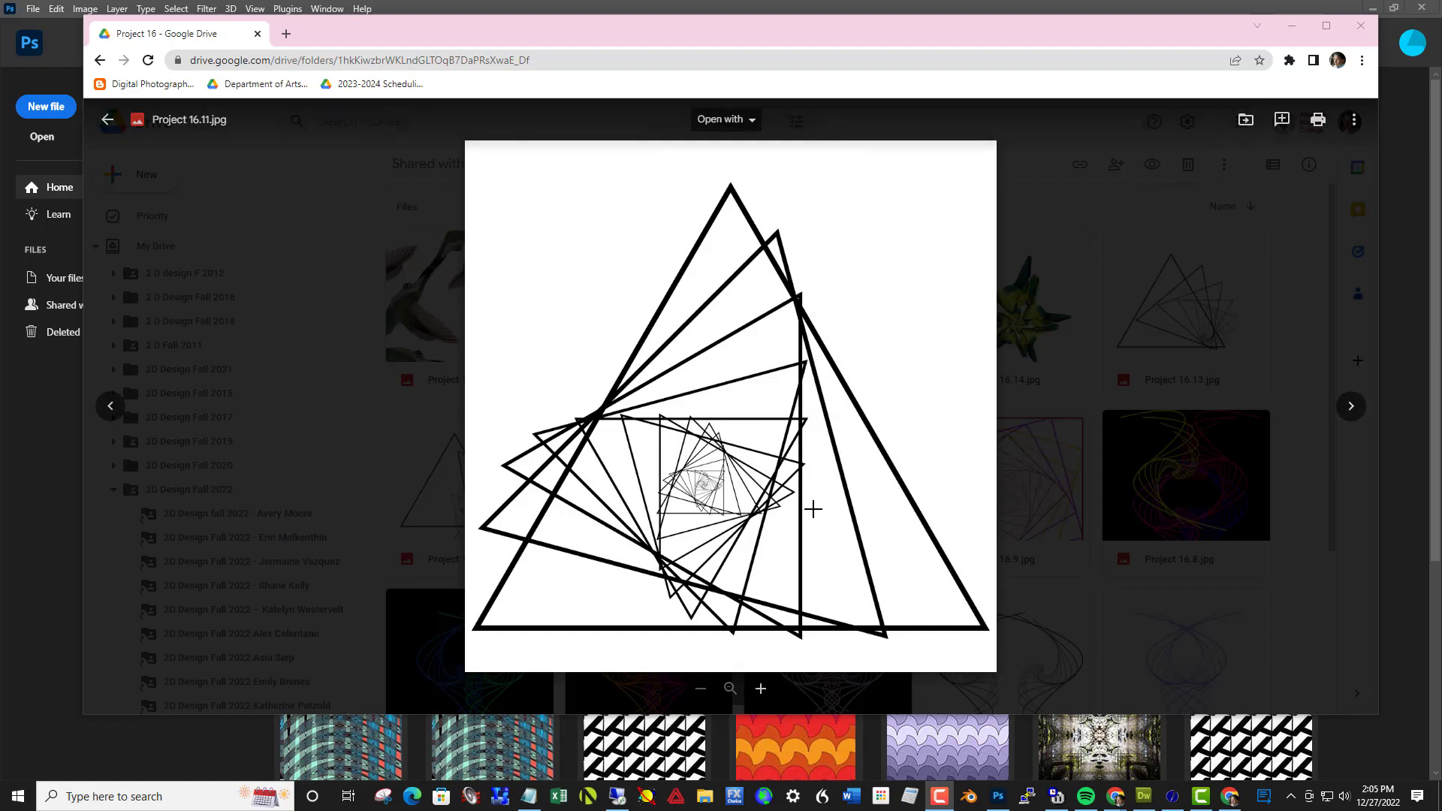
Browse the Project 16 sample images from Project 16.11.jpg through Project 16.1.jpg, examining the rotated, shrinking line shapes, and close the preview
{"action": "left_click", "coordinate": [1348, 415]}
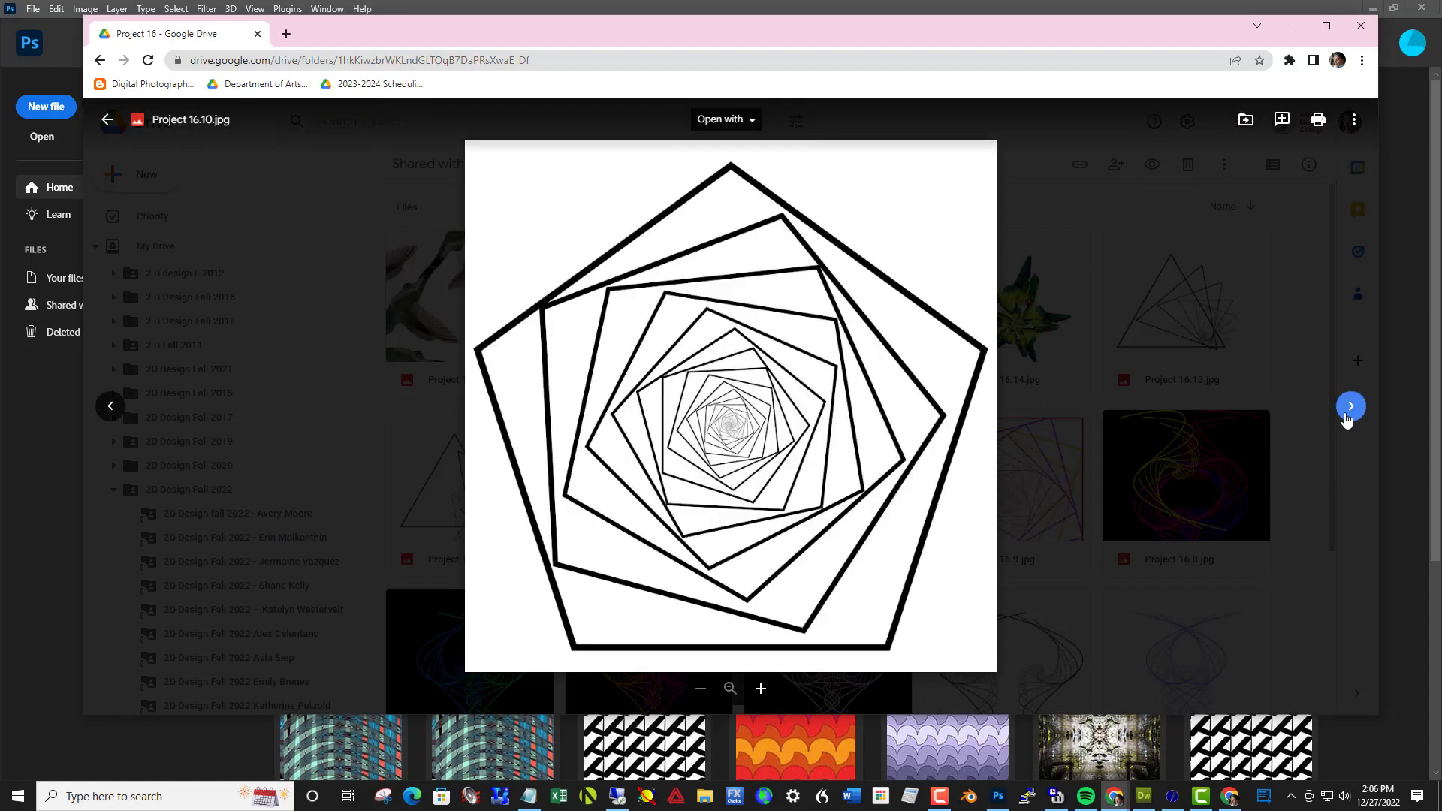
{"action": "left_click", "coordinate": [1348, 415]}
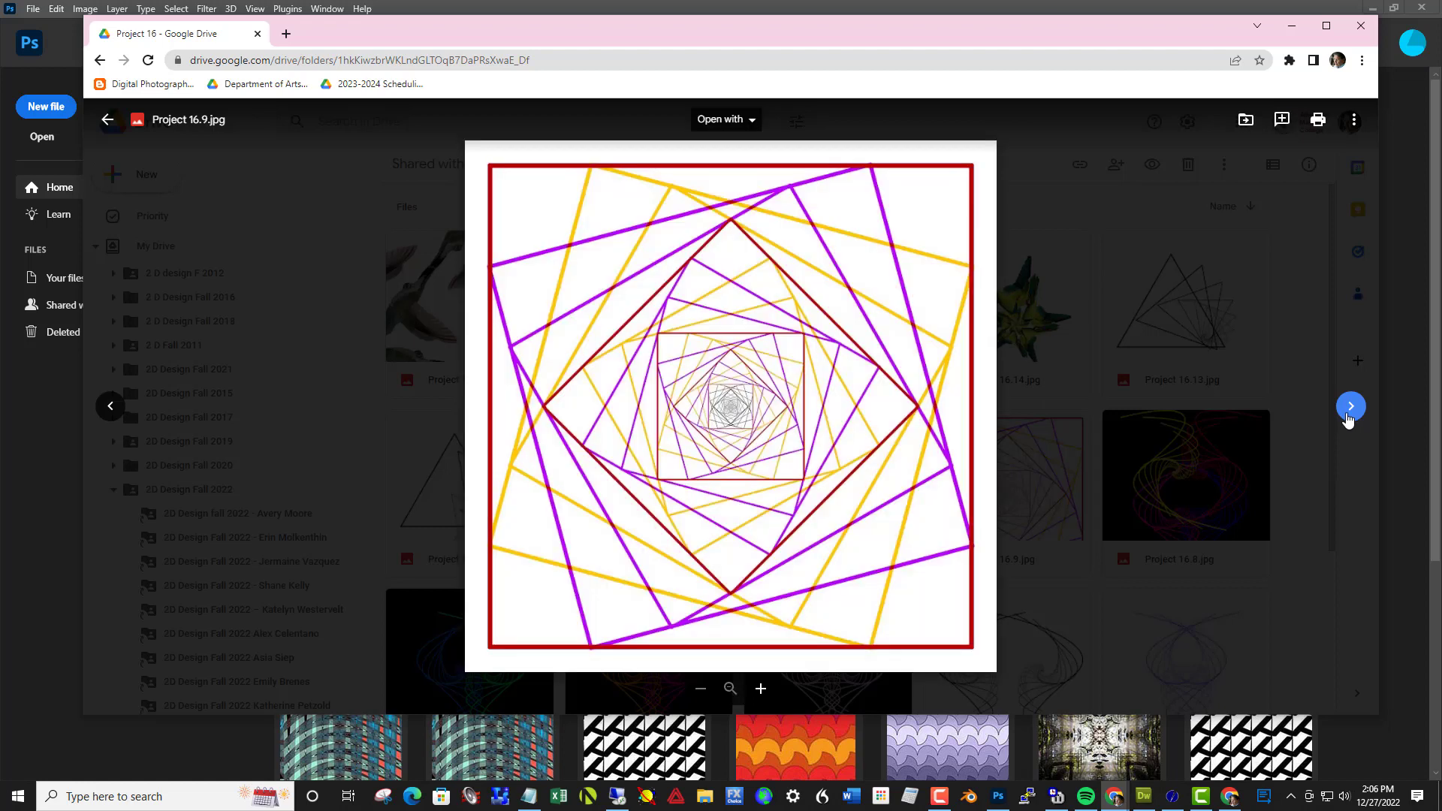
{"action": "left_click", "coordinate": [1350, 409]}
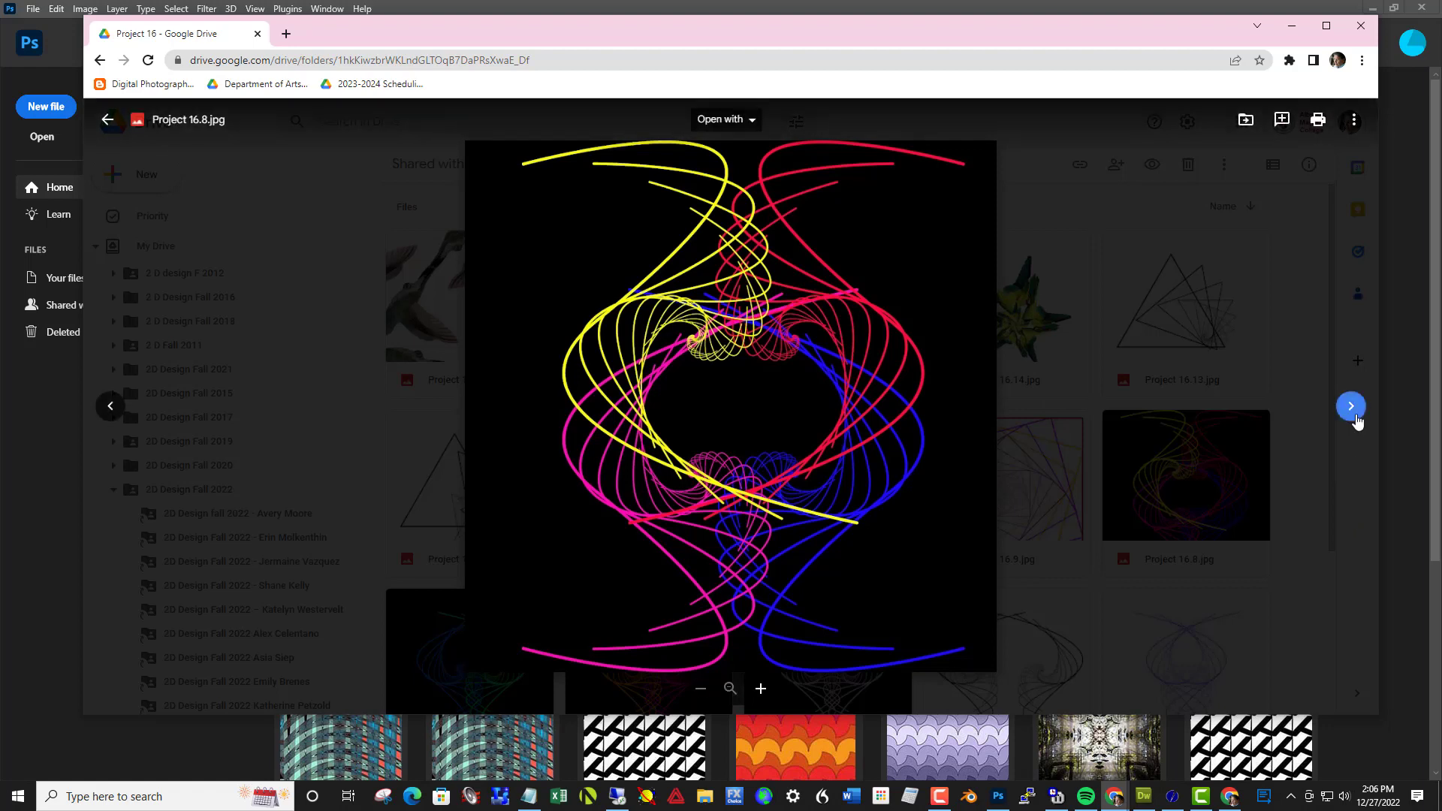
{"action": "left_click", "coordinate": [1355, 415]}
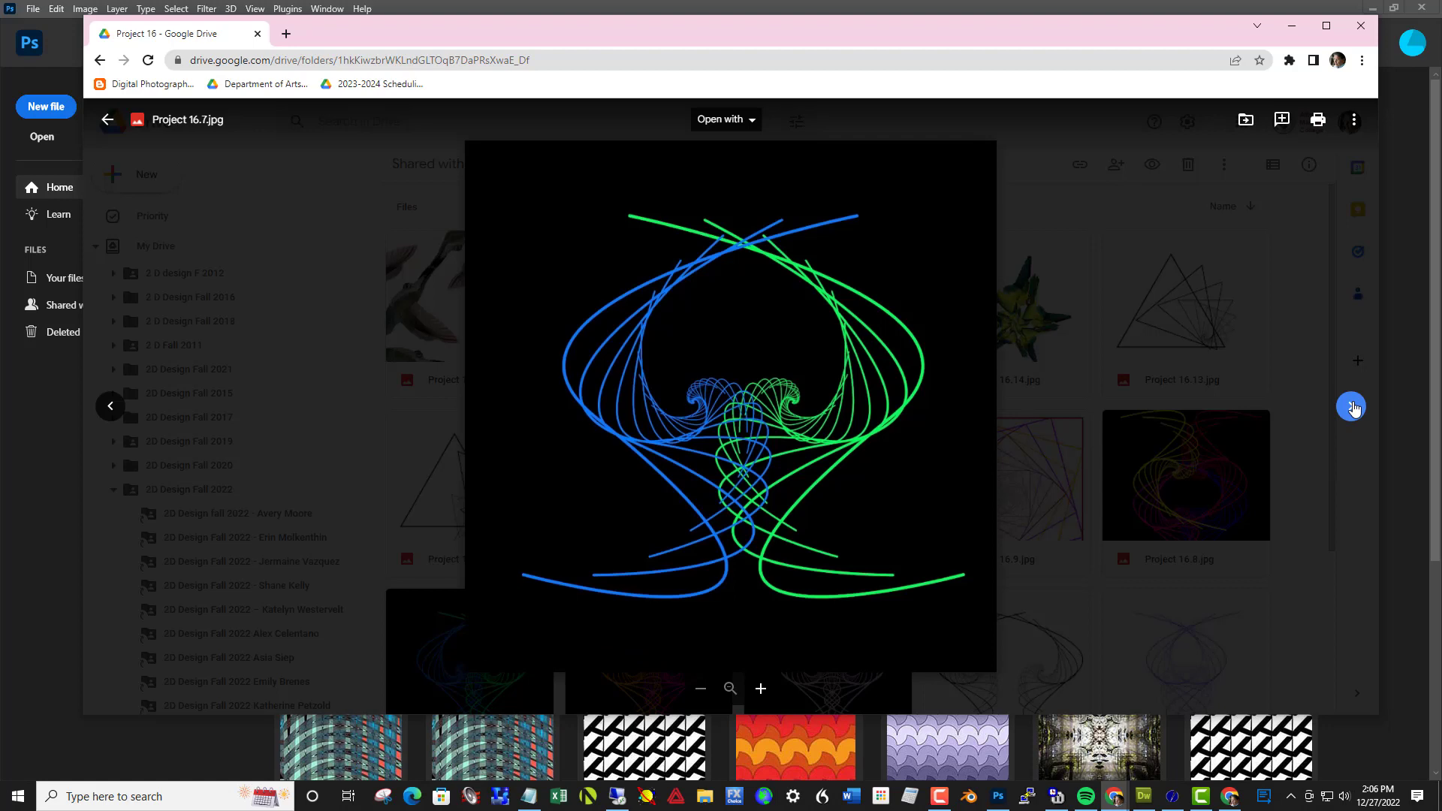
{"action": "left_click", "coordinate": [1353, 408]}
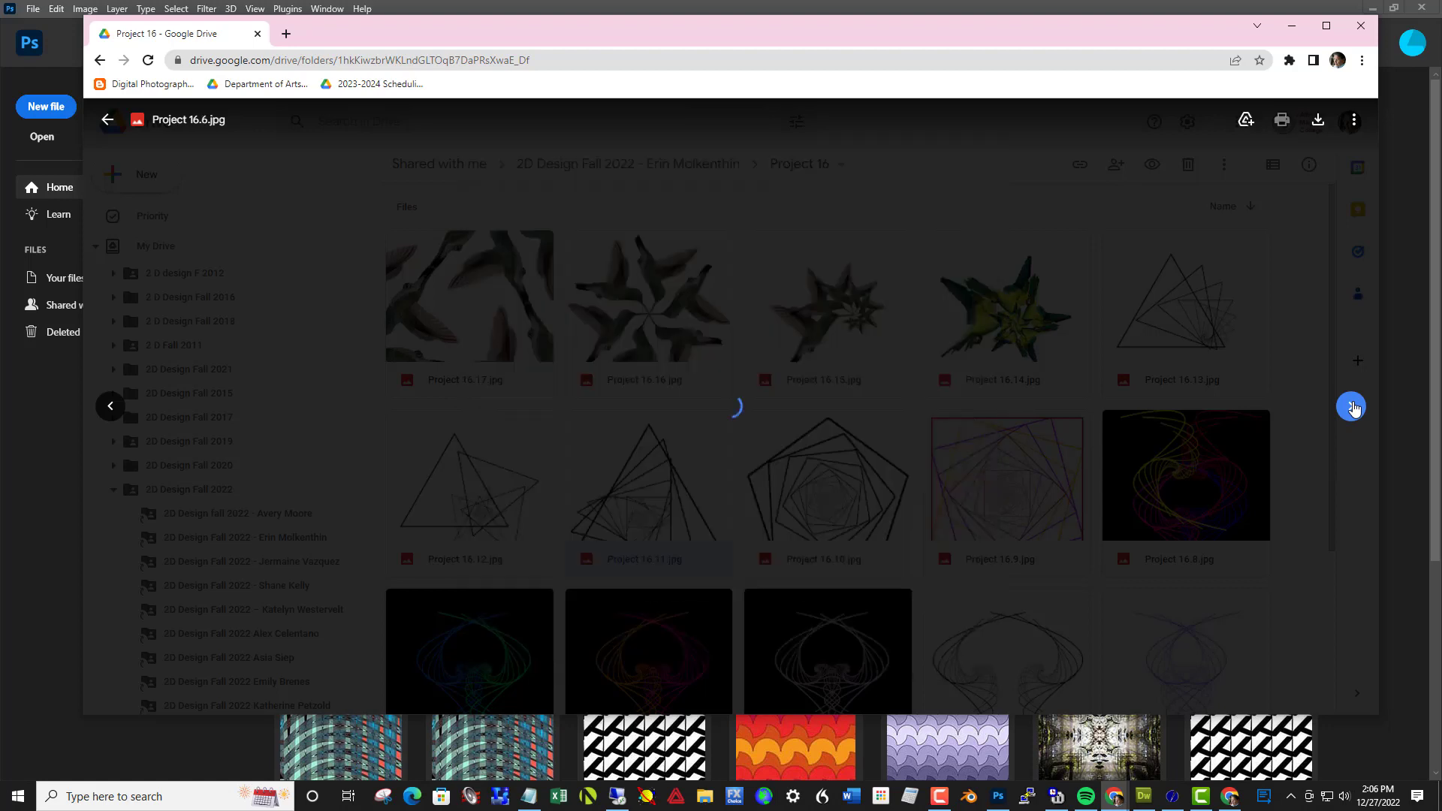
{"action": "left_click", "coordinate": [1353, 408]}
{"action": "left_click", "coordinate": [1353, 408]}
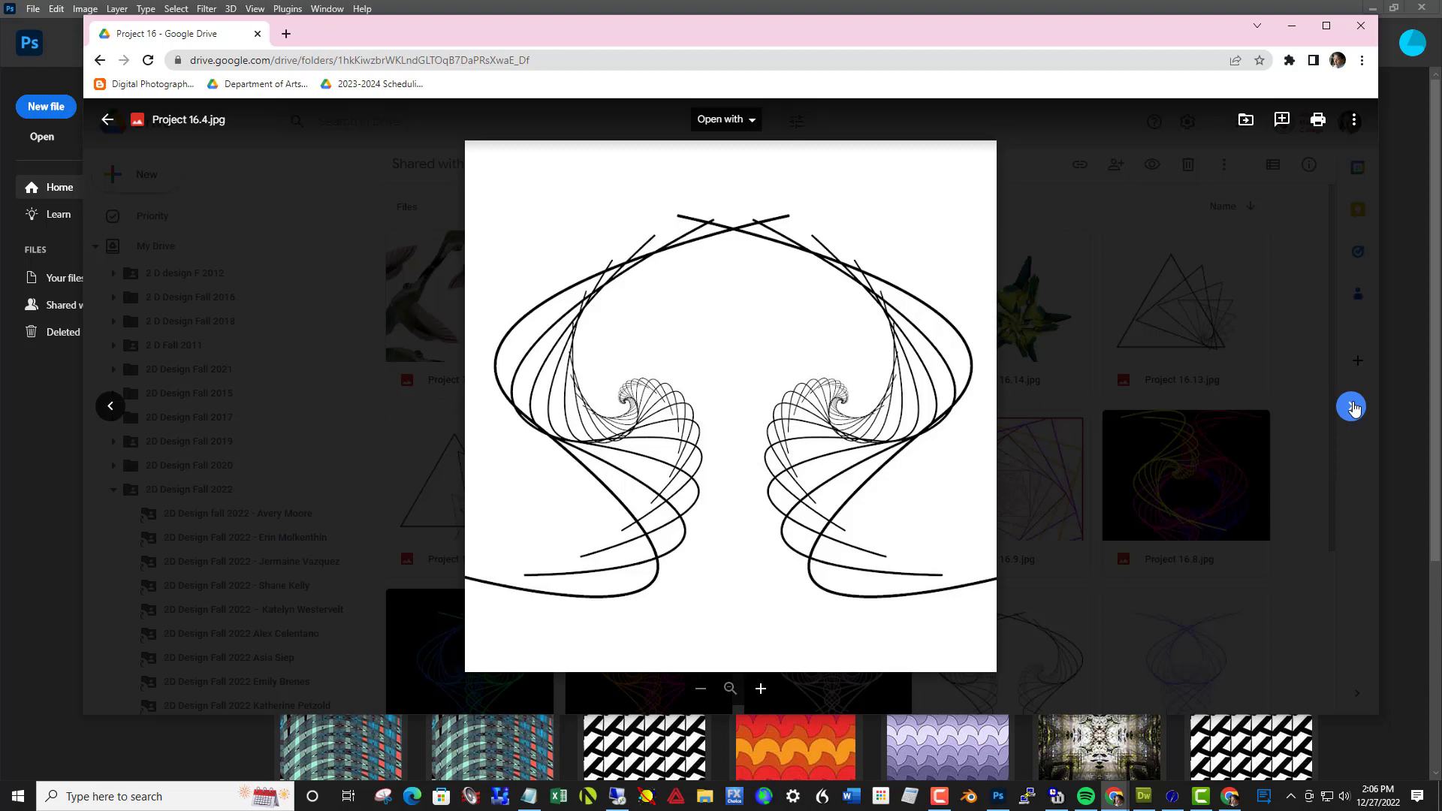
{"action": "left_click", "coordinate": [1352, 408]}
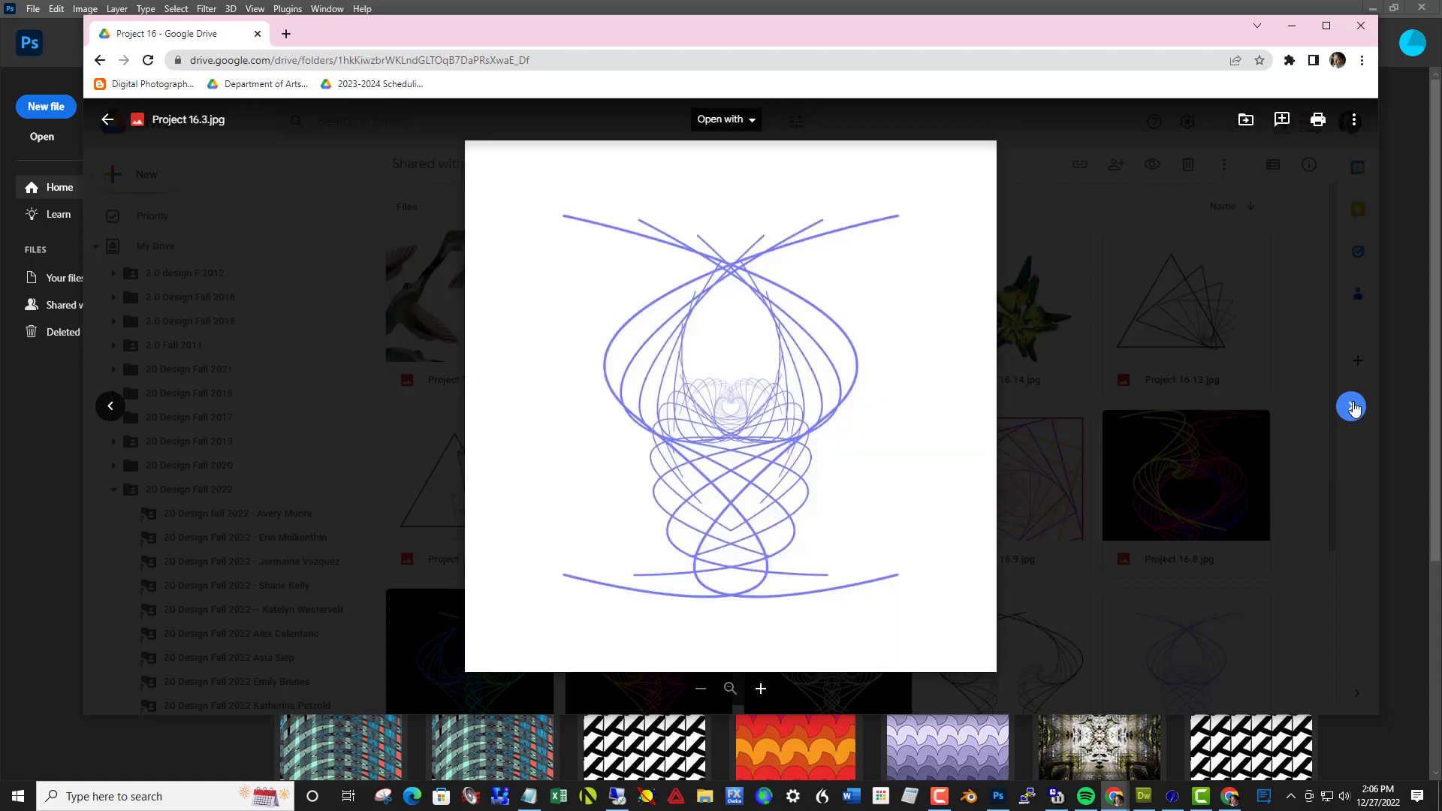
{"action": "left_click", "coordinate": [1353, 408]}
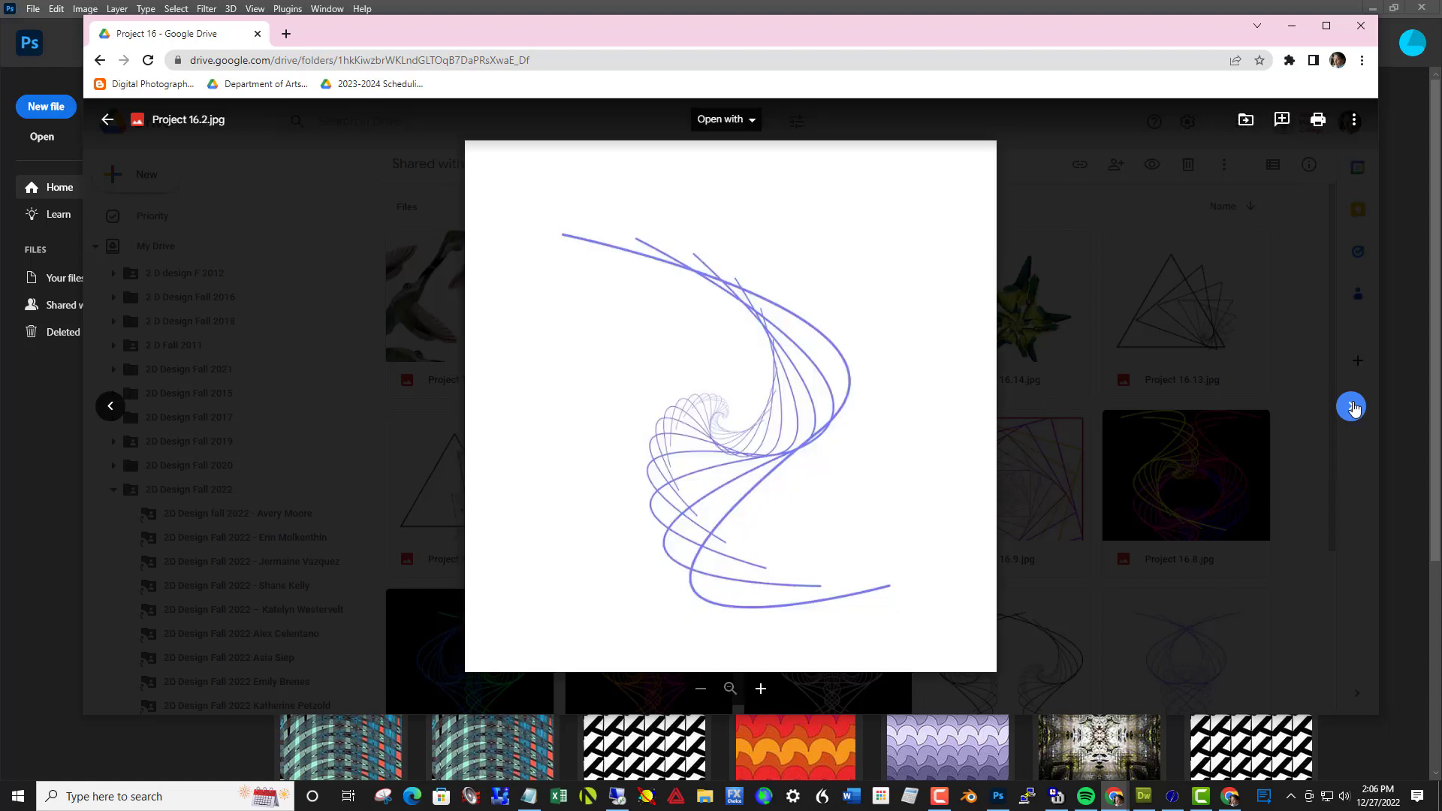
{"action": "left_click", "coordinate": [1353, 408]}
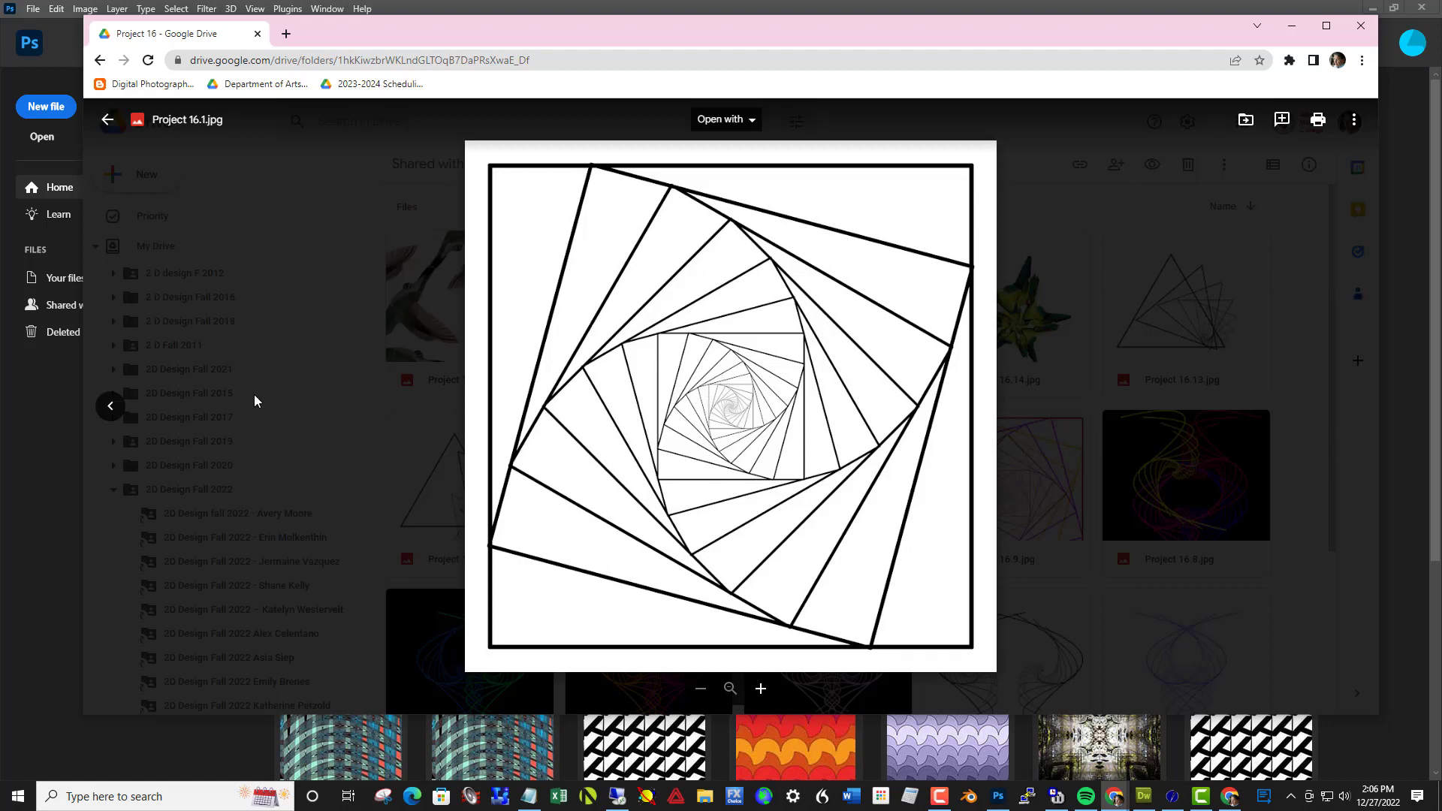
{"action": "key", "text": "Escape"}
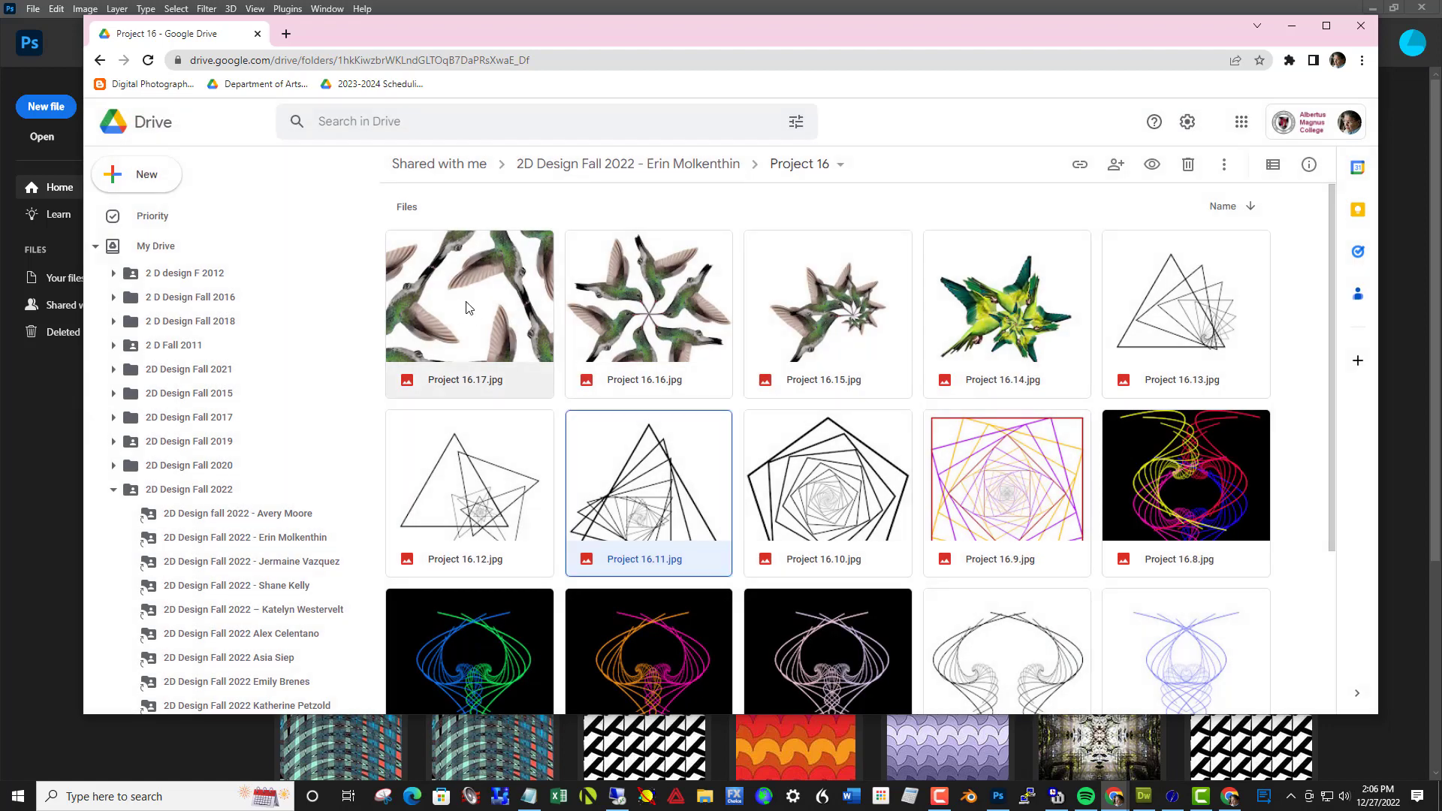
Preview the samples from Project 16.16.jpg through Project 16.12.jpg, examining the rotated bird and triangle patterns, and return to the folder
{"action": "left_click", "coordinate": [640, 321]}
{"action": "double_click", "coordinate": [649, 321]}
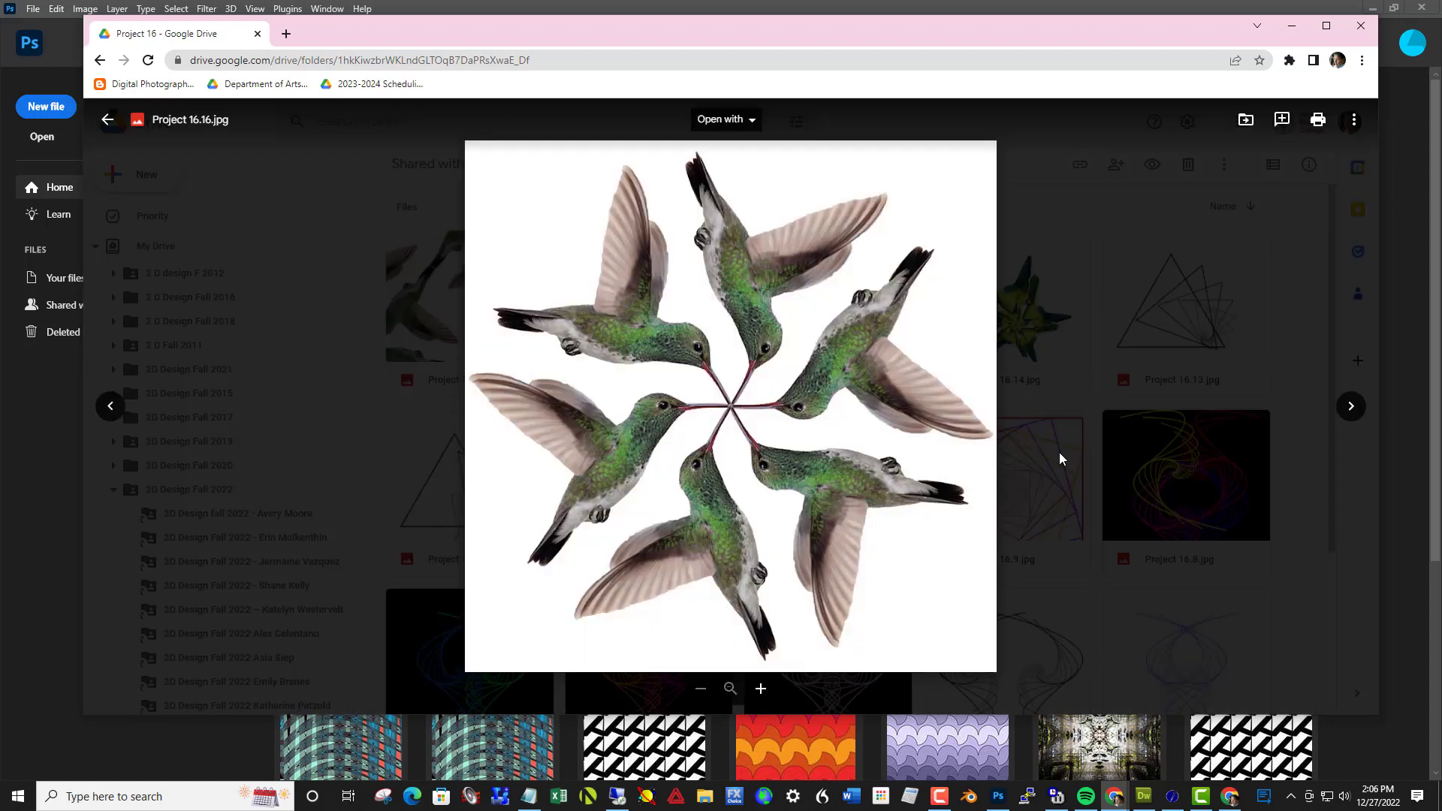
{"action": "left_click", "coordinate": [1352, 406]}
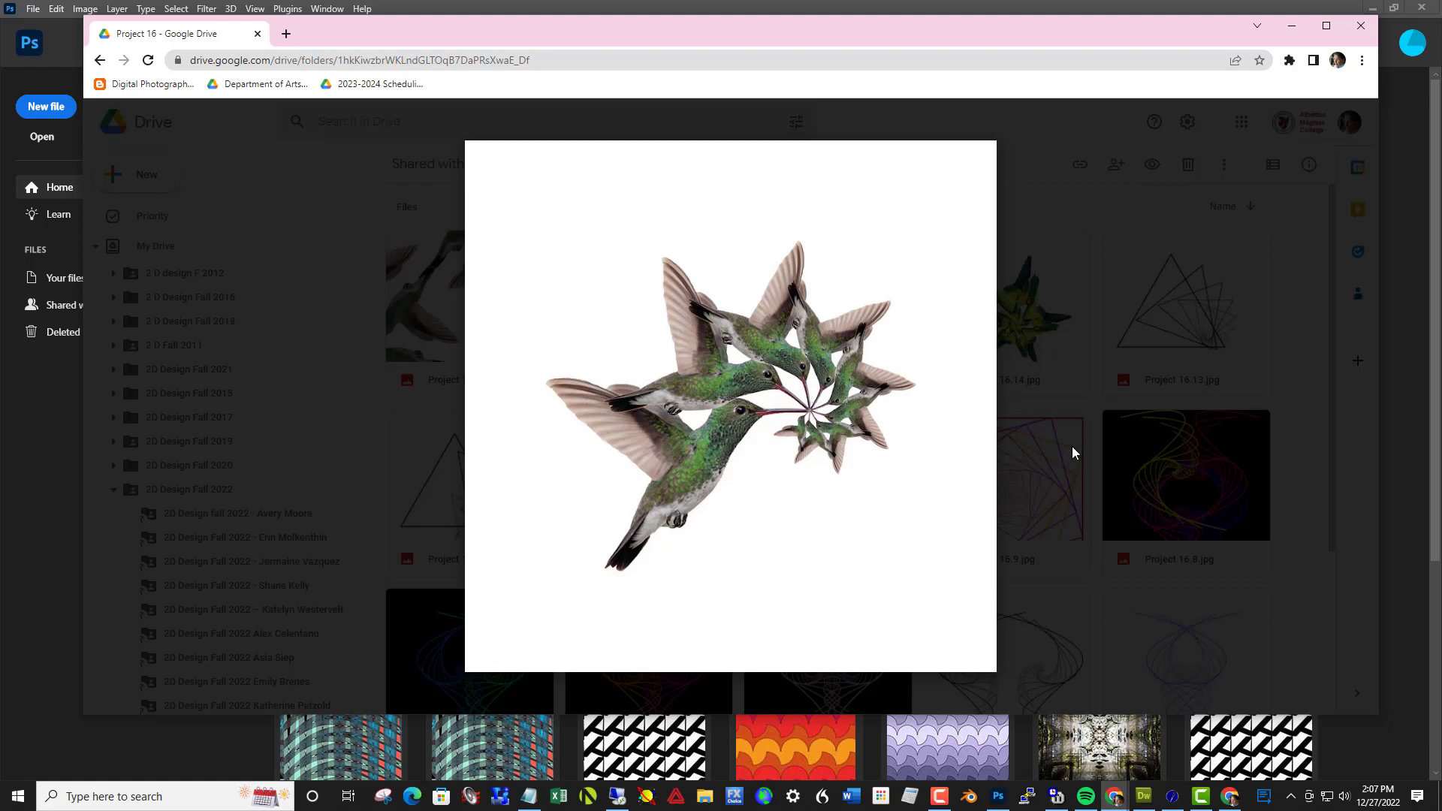
{"action": "left_click", "coordinate": [1350, 410]}
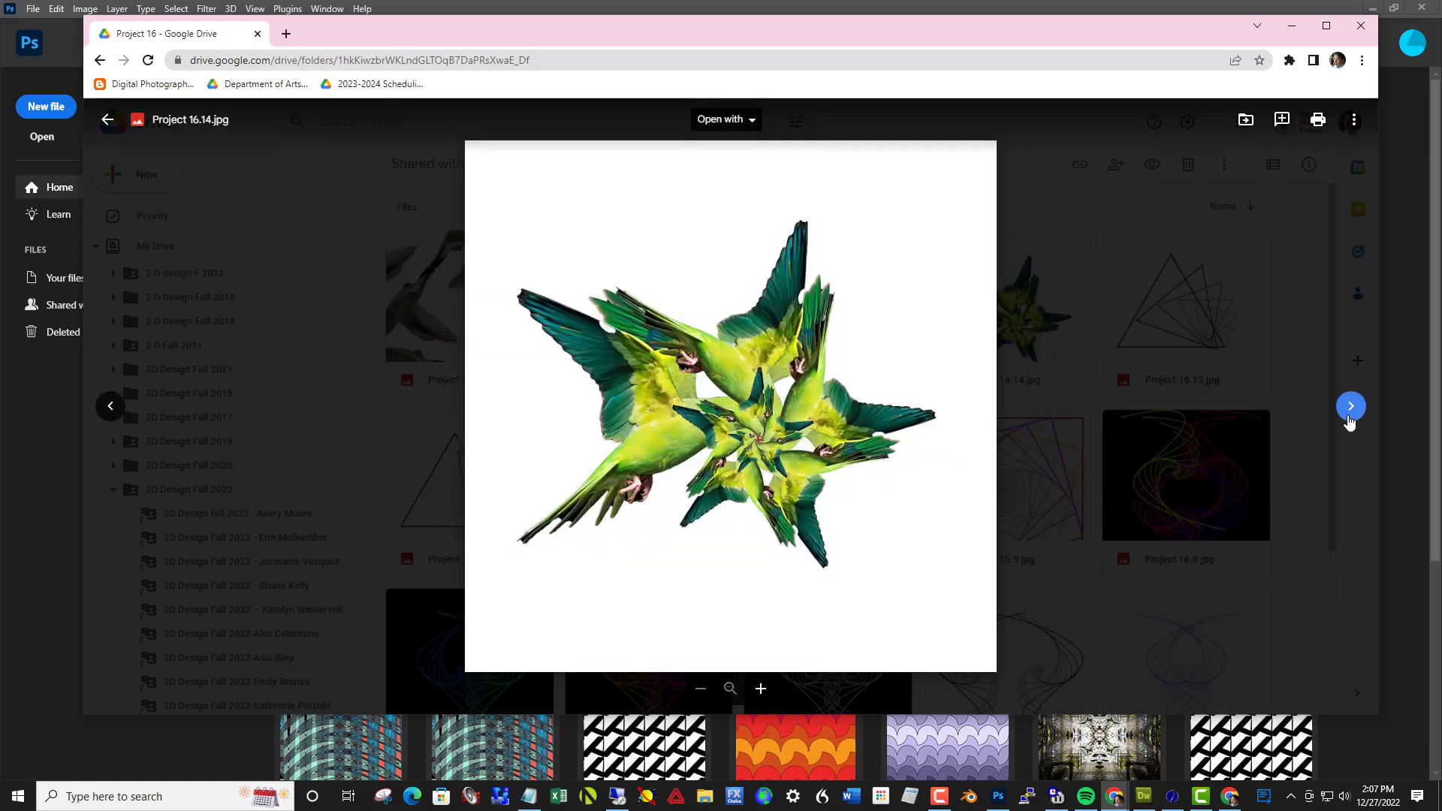
{"action": "left_click", "coordinate": [1350, 409]}
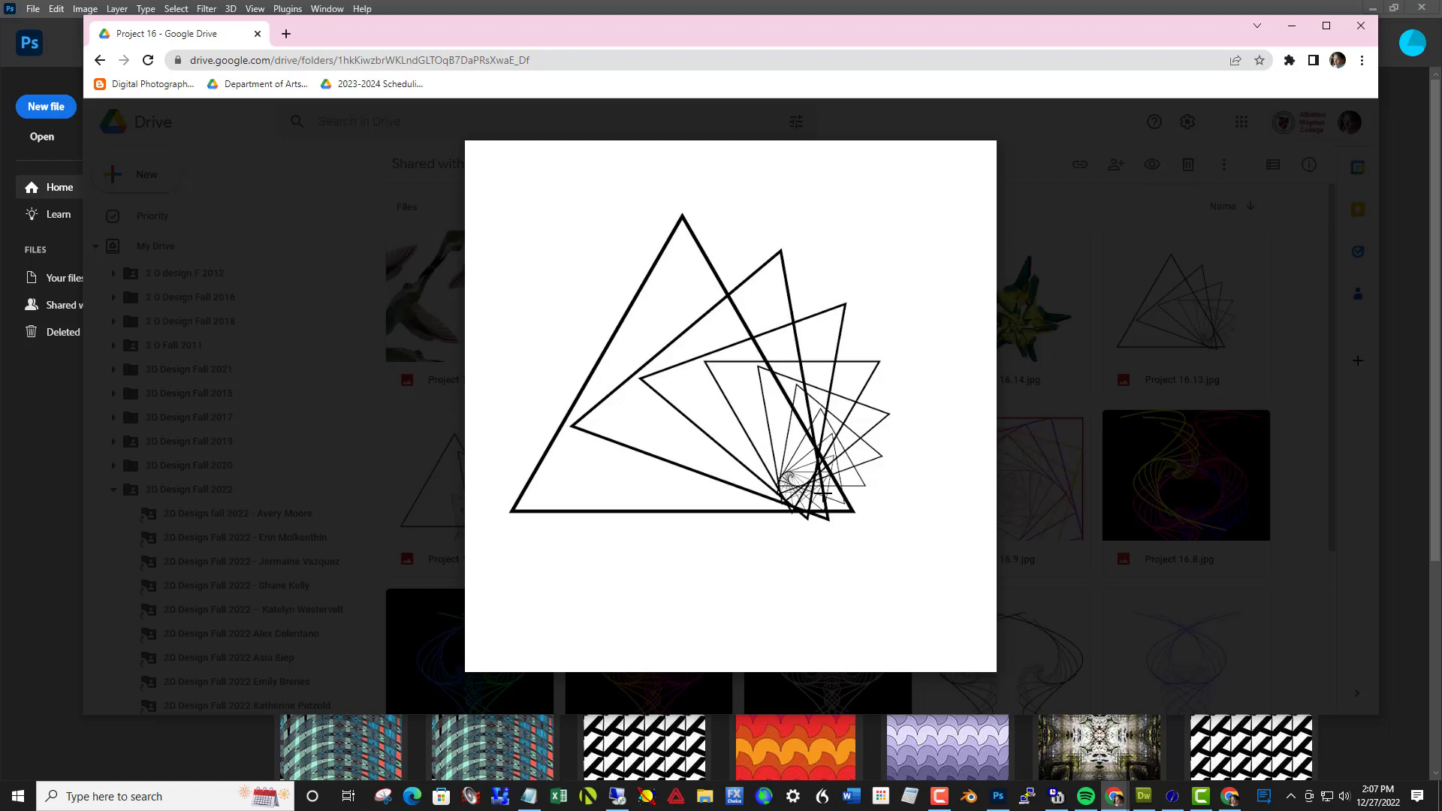
{"action": "left_click", "coordinate": [1352, 408]}
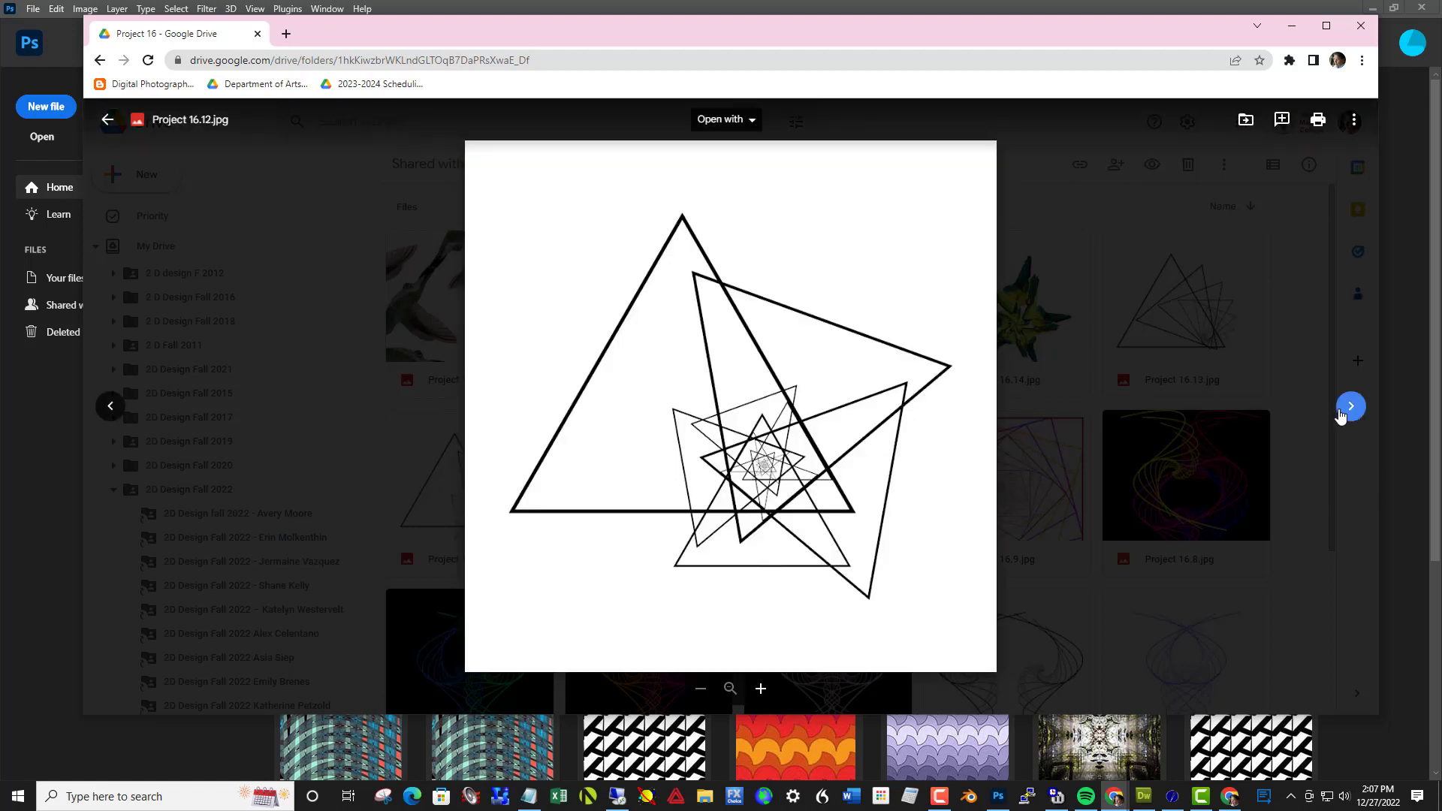
{"action": "left_click", "coordinate": [1227, 422]}
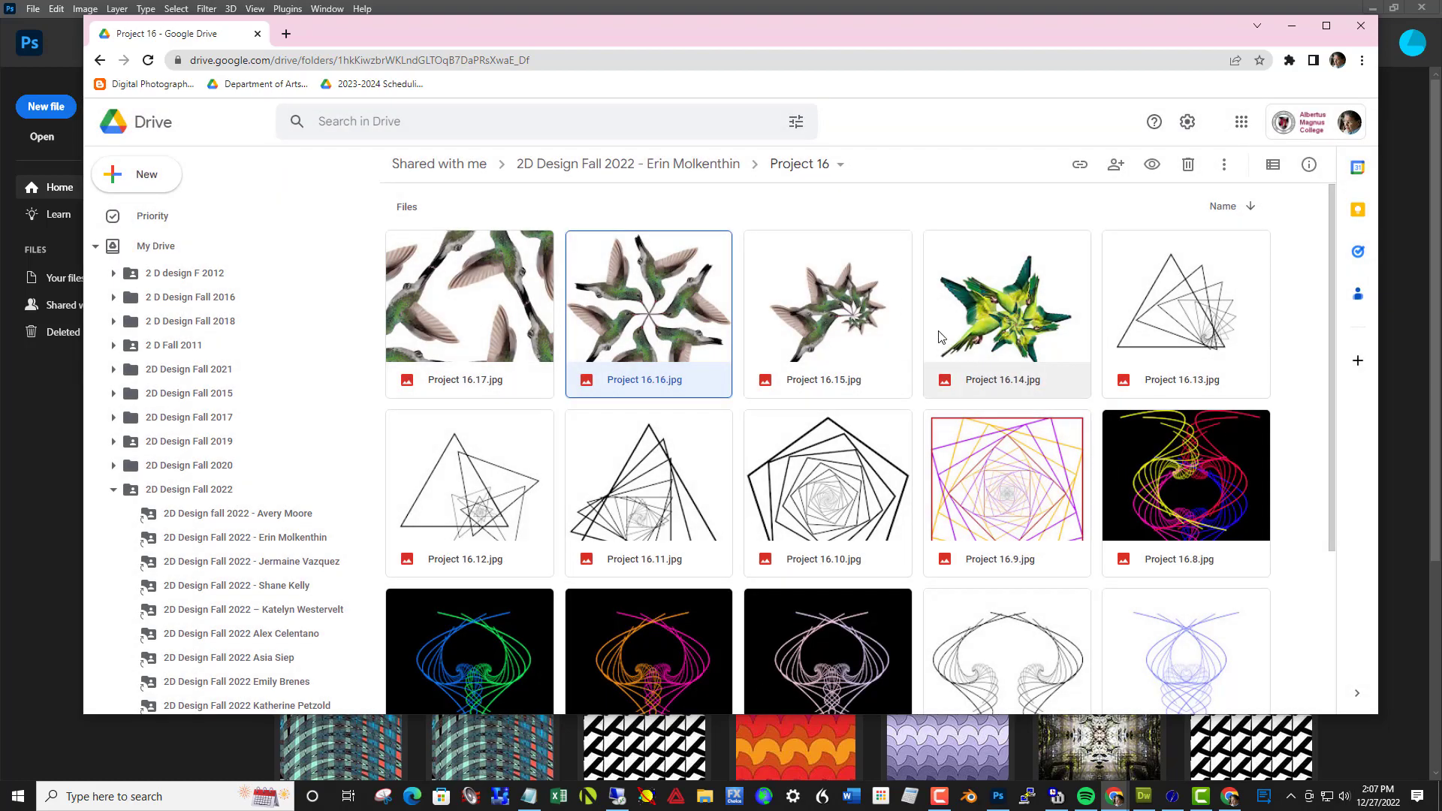
Look over all the Project 16 thumbnails and go up to the parent folder listing the projects
{"action": "scroll", "coordinate": [939, 336], "scroll_direction": "down", "scroll_amount": 3}
{"action": "scroll", "coordinate": [944, 335], "scroll_direction": "up", "scroll_amount": 3}
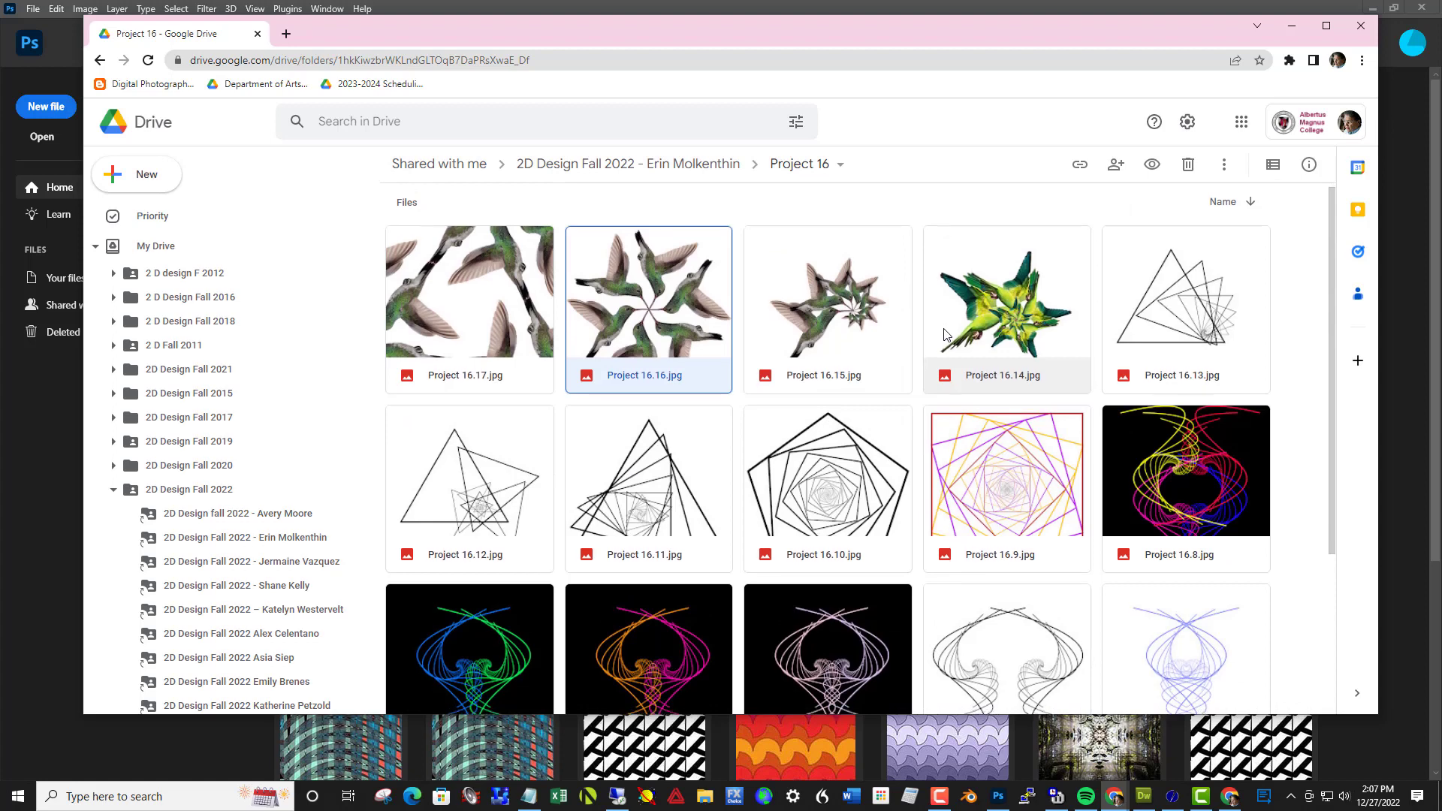
{"action": "scroll", "coordinate": [945, 333], "scroll_direction": "down", "scroll_amount": 2}
{"action": "scroll", "coordinate": [948, 362], "scroll_direction": "down", "scroll_amount": 1}
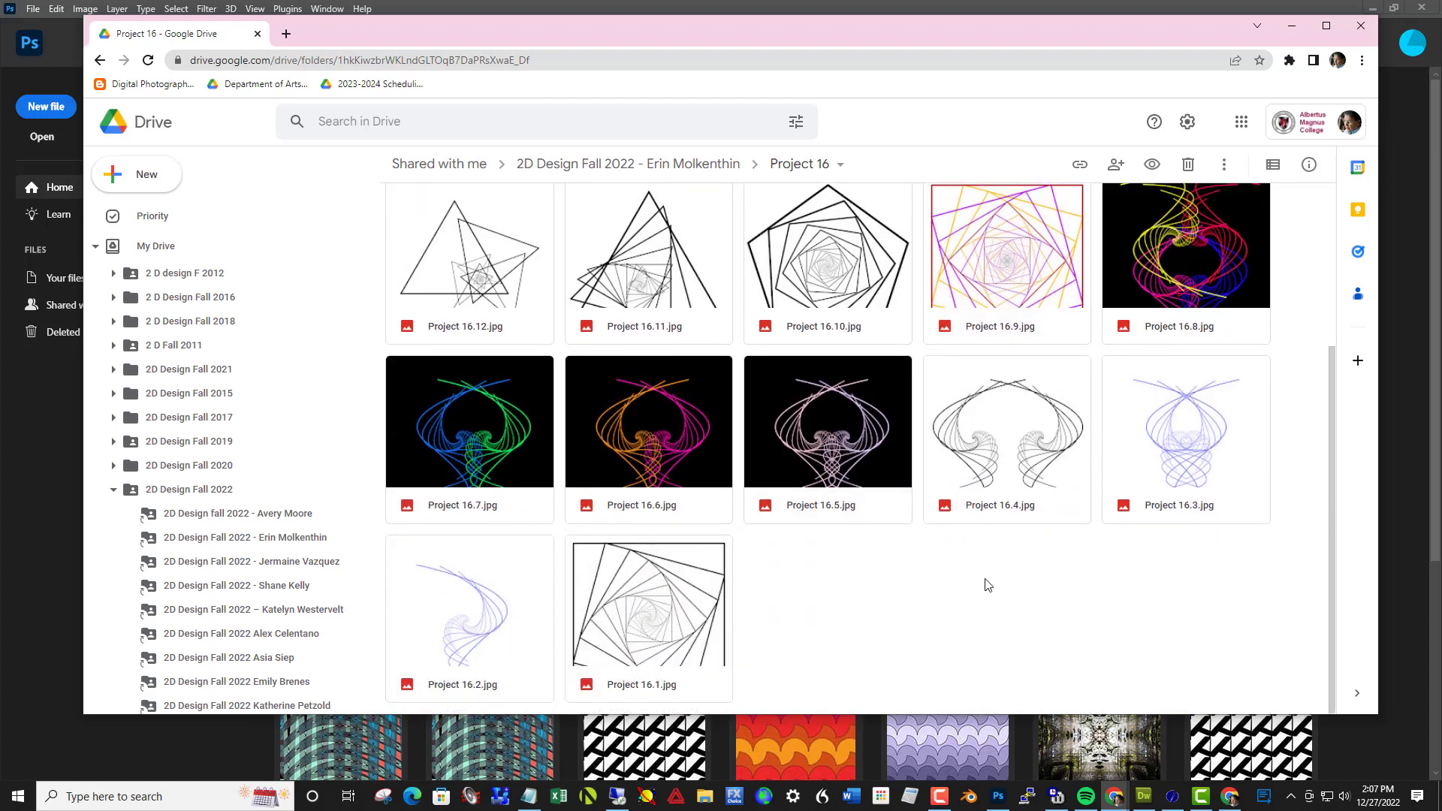
{"action": "scroll", "coordinate": [1119, 499], "scroll_direction": "up", "scroll_amount": 3}
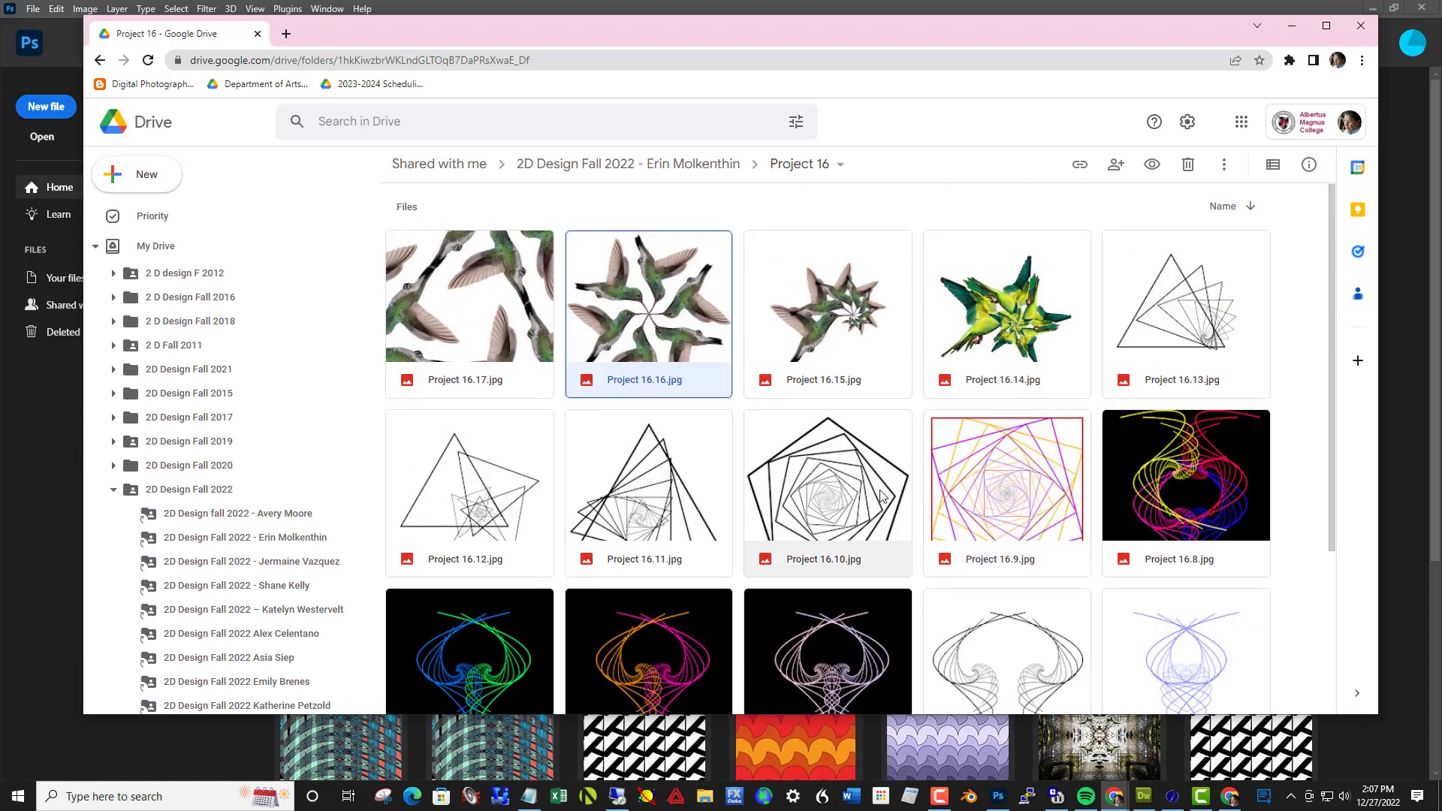
{"action": "left_click", "coordinate": [637, 171]}
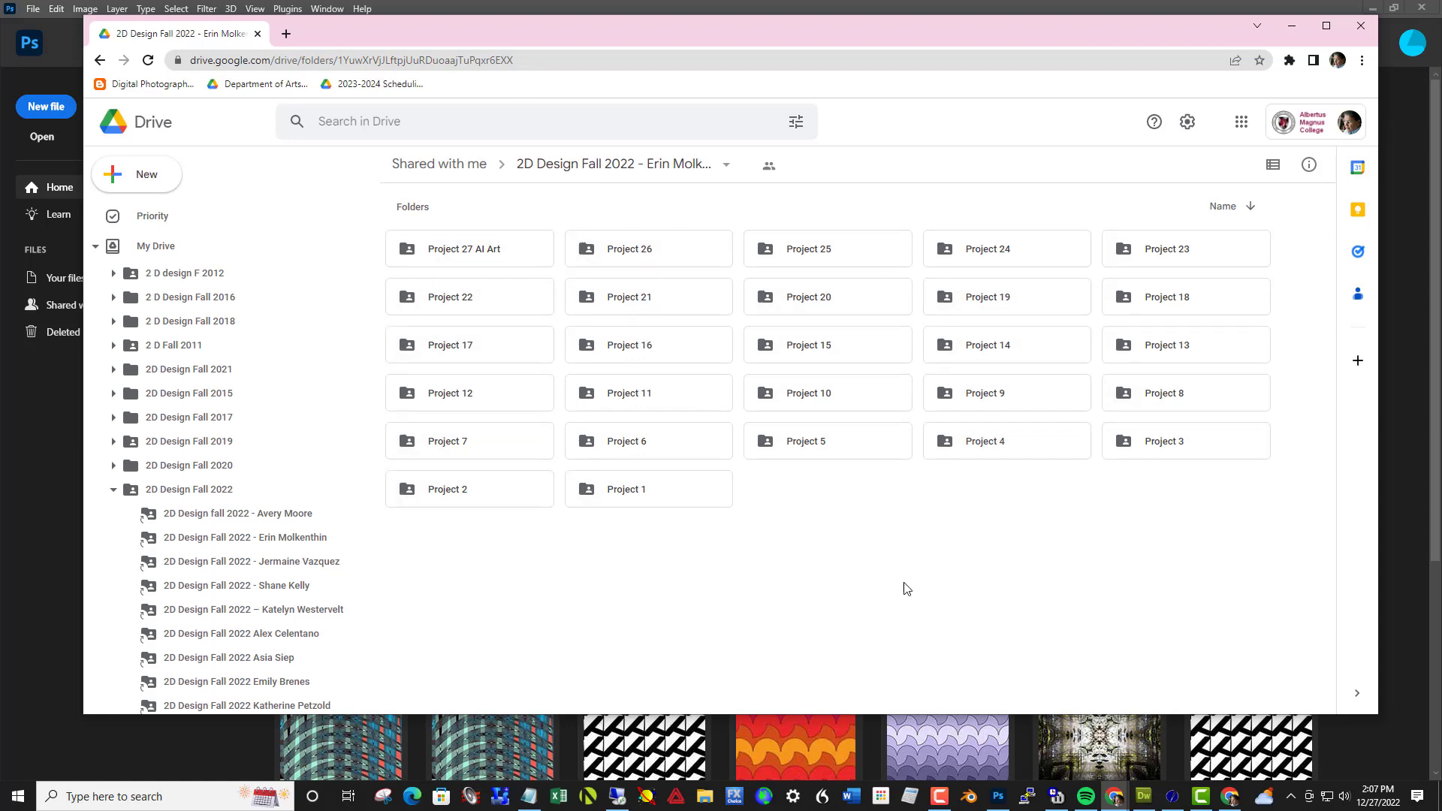
Switch to Photoshop and create a 10 x 10 inch RGB document at 240 pixels/inch with a white background
{"action": "left_click_drag", "start_coordinate": [679, 25], "coordinate": [1441, 343]}
{"action": "left_click", "coordinate": [1114, 796]}
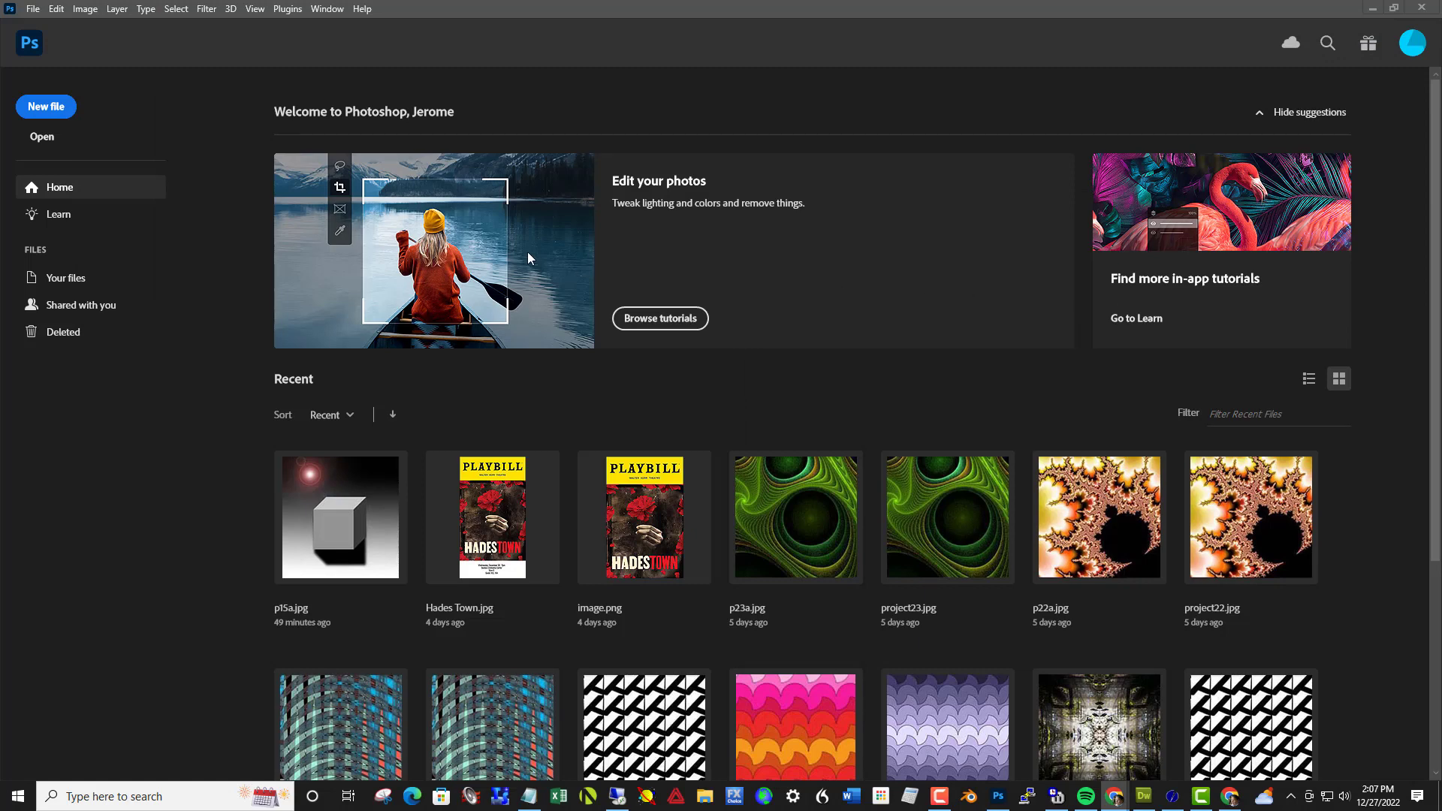
{"action": "left_click", "coordinate": [34, 9]}
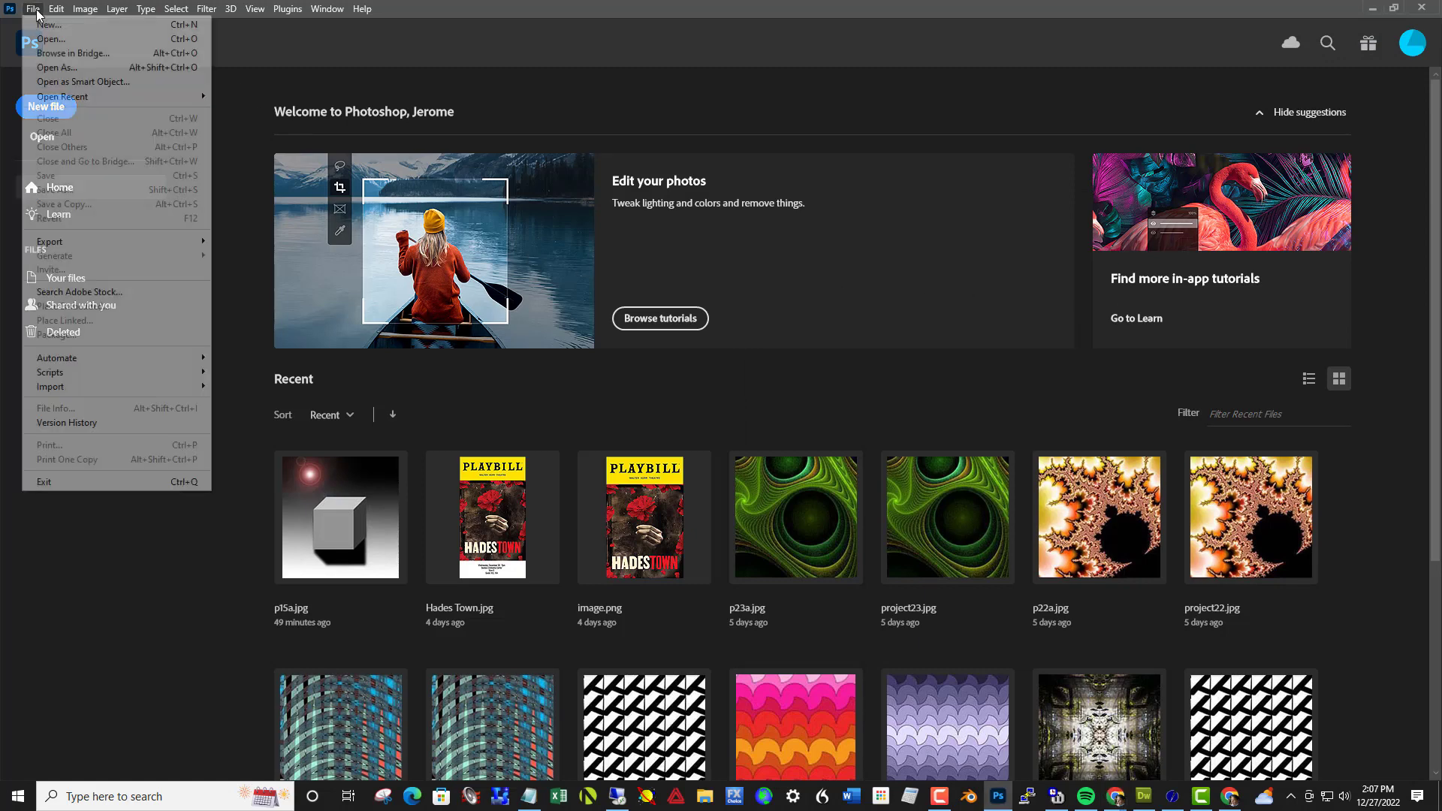
{"action": "left_click", "coordinate": [46, 25]}
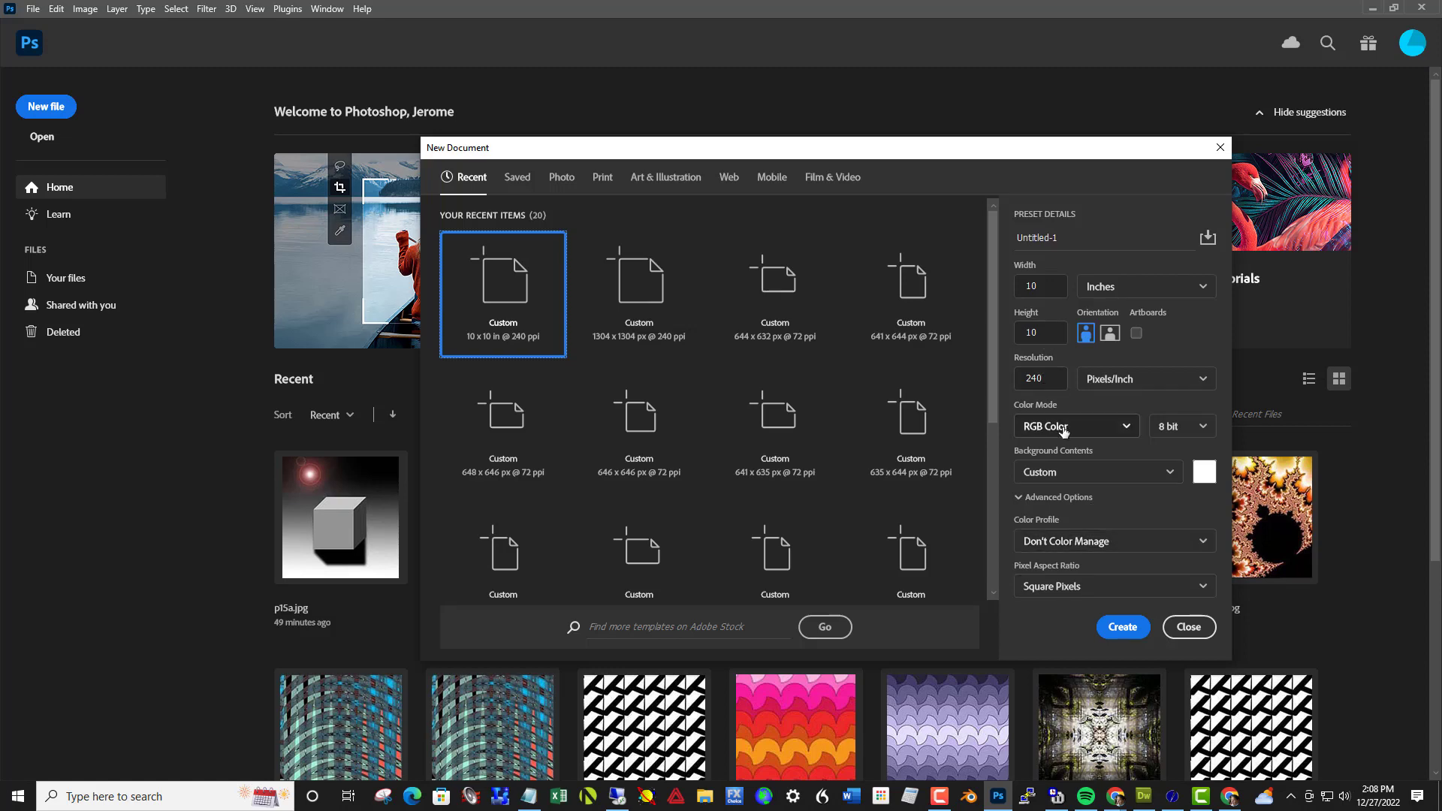
{"action": "left_click", "coordinate": [1129, 630]}
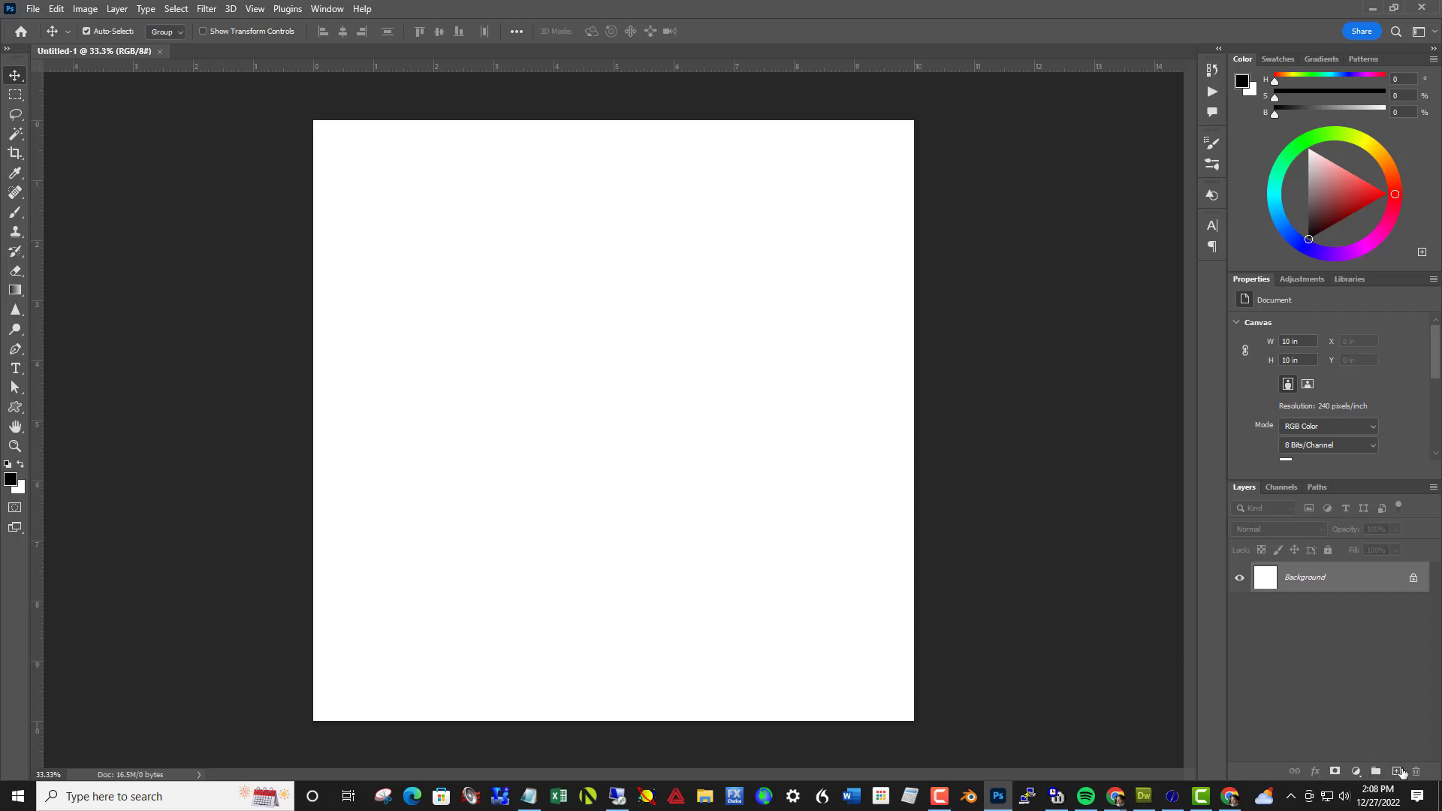
Add a new layer and marquee-select a square about 8.74 in wide, positioned roughly in the middle of the canvas
{"action": "left_click", "coordinate": [1396, 772]}
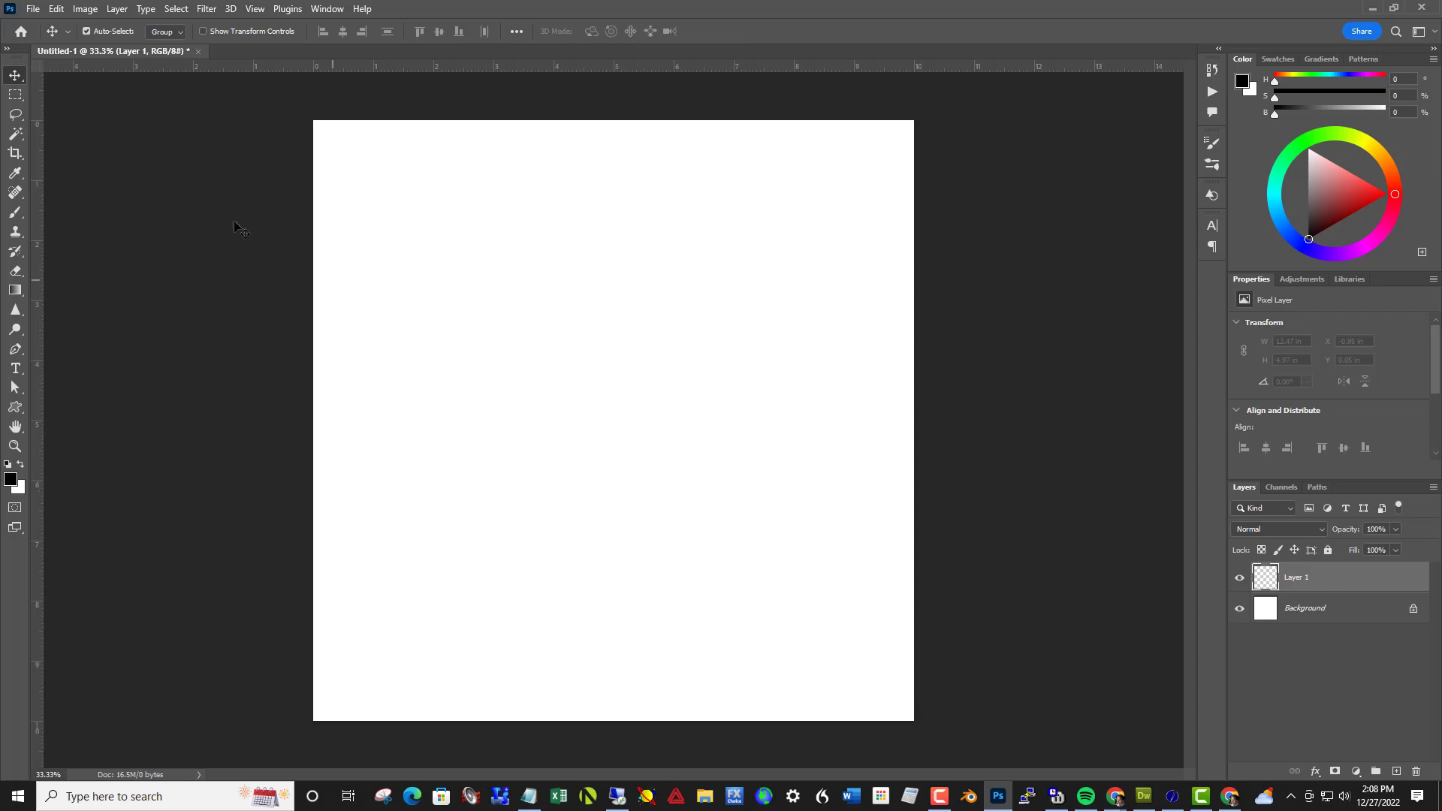
{"action": "left_click", "coordinate": [16, 96]}
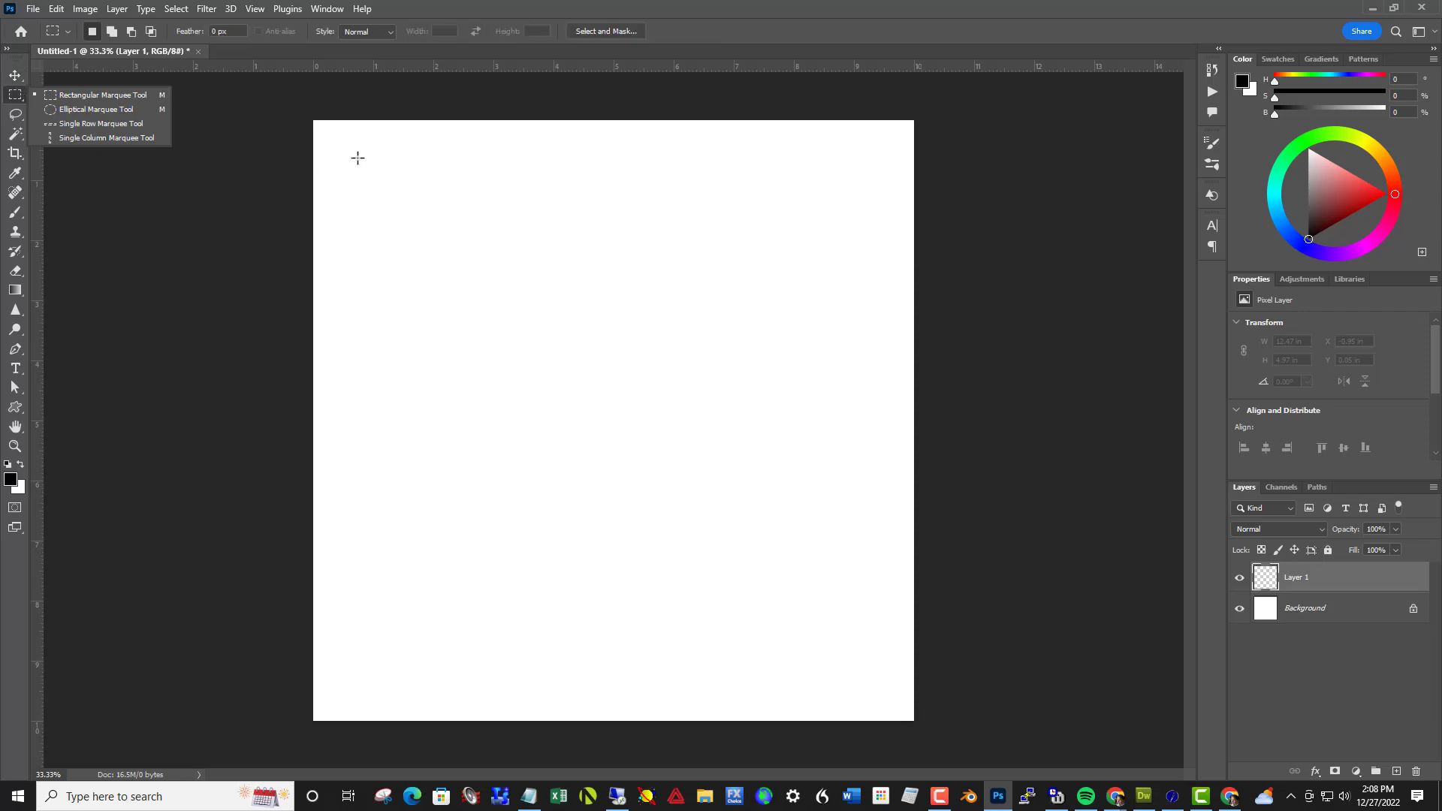
{"action": "left_click_drag", "start_coordinate": [358, 158], "coordinate": [881, 724]}
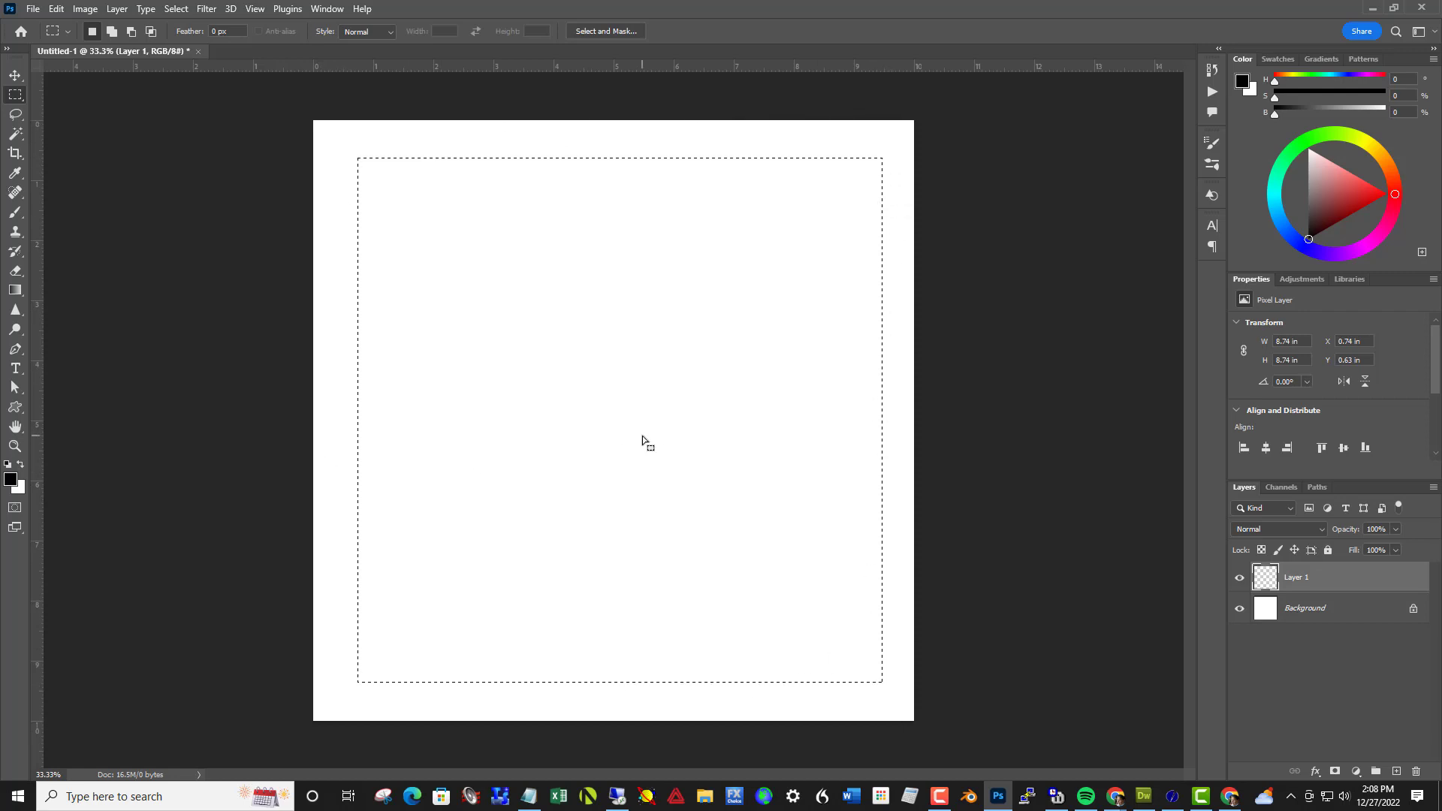
{"action": "left_click_drag", "start_coordinate": [643, 441], "coordinate": [628, 436]}
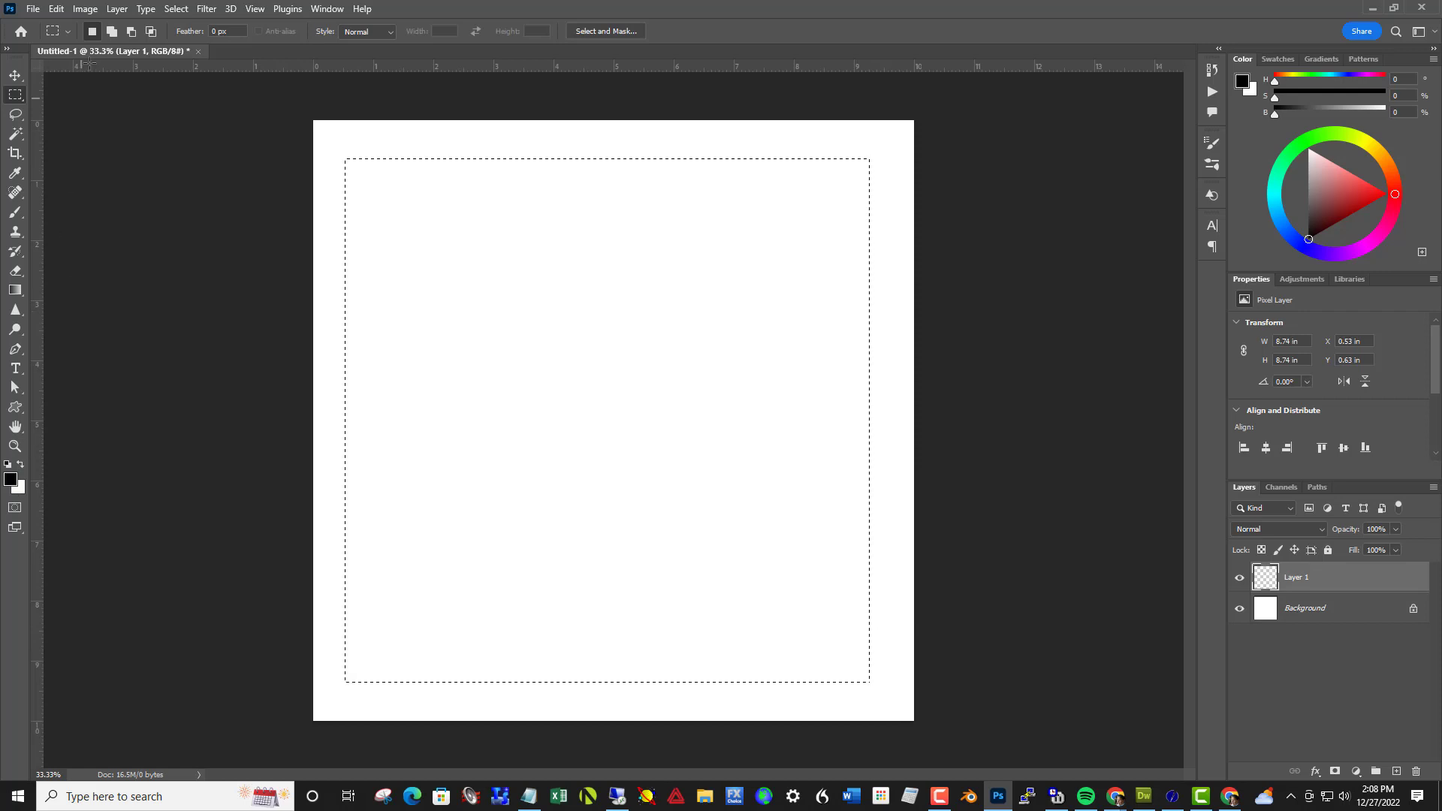
Stroke the square selection with a 25 px black line, centered on its edge at 100% opacity, and deselect
{"action": "left_click", "coordinate": [56, 9]}
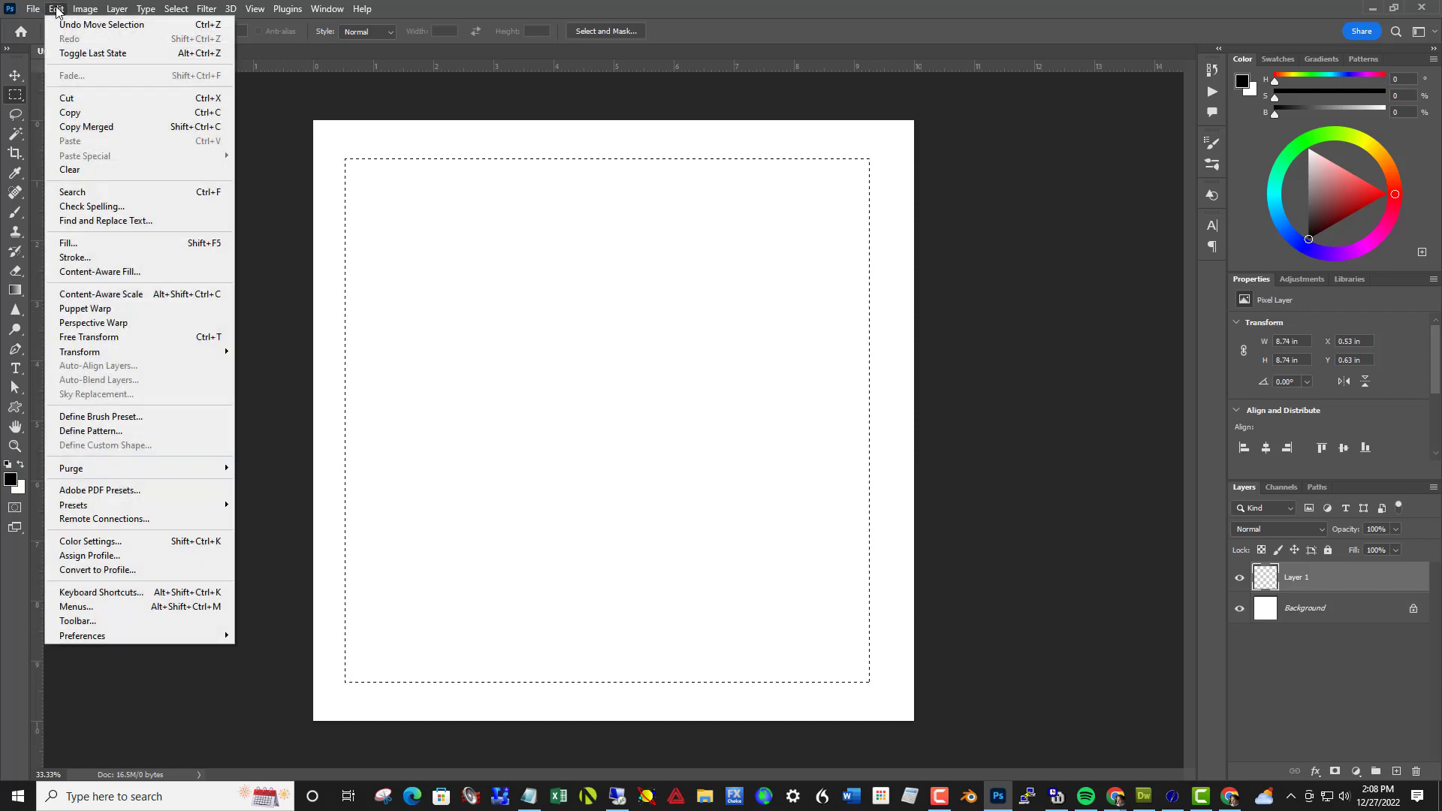
{"action": "left_click", "coordinate": [120, 259]}
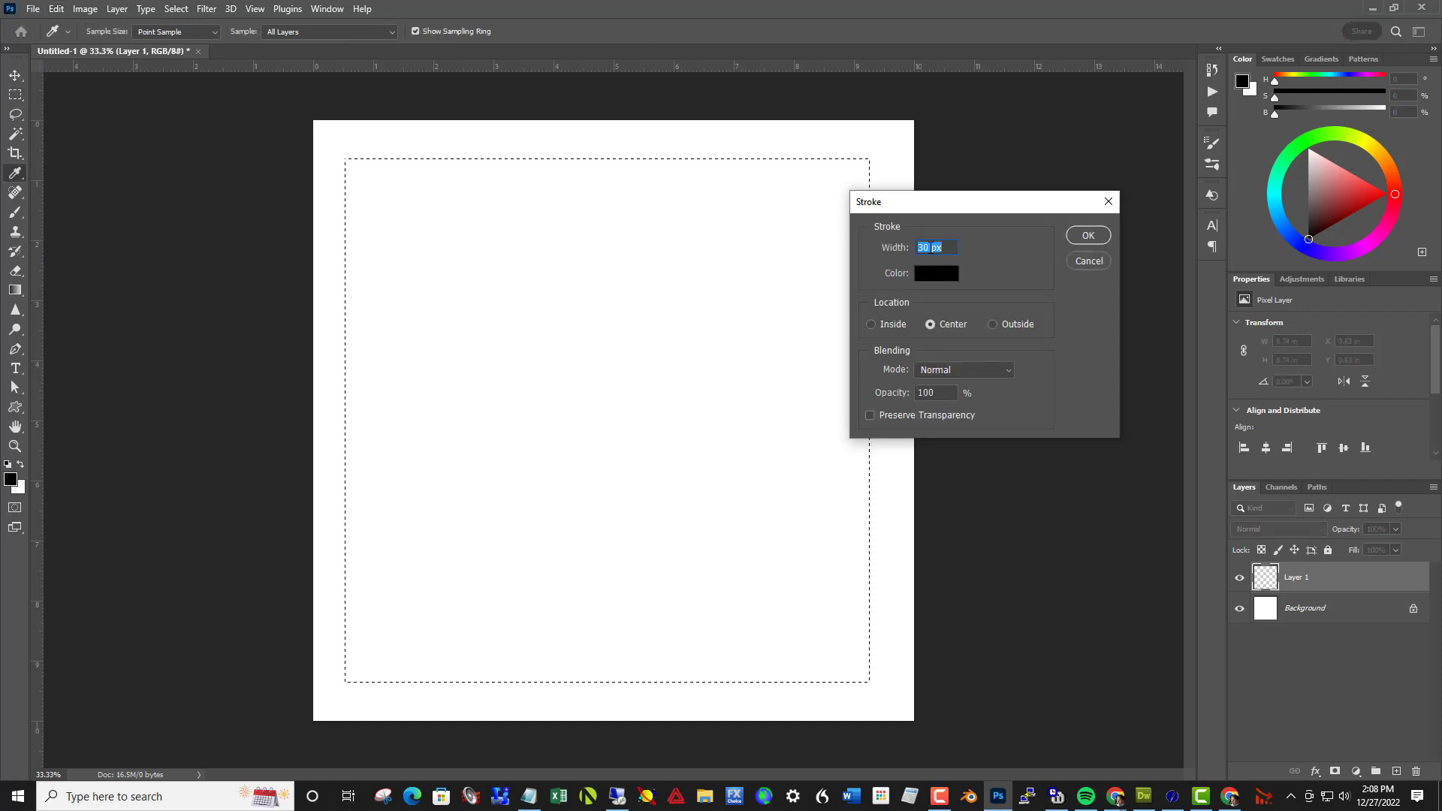
{"action": "left_click_drag", "start_coordinate": [930, 247], "coordinate": [915, 248]}
{"action": "type", "text": "25"}
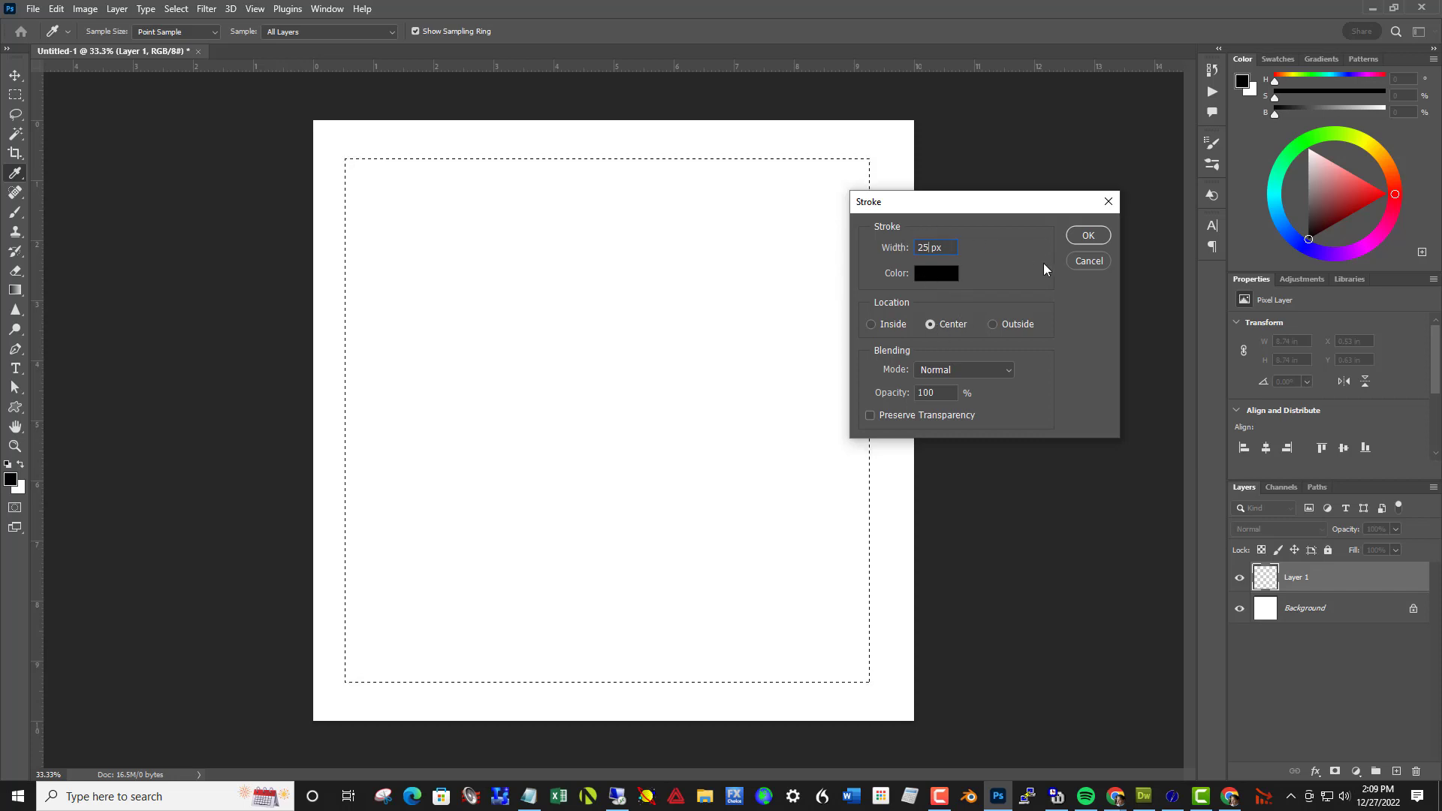
{"action": "left_click", "coordinate": [1085, 236]}
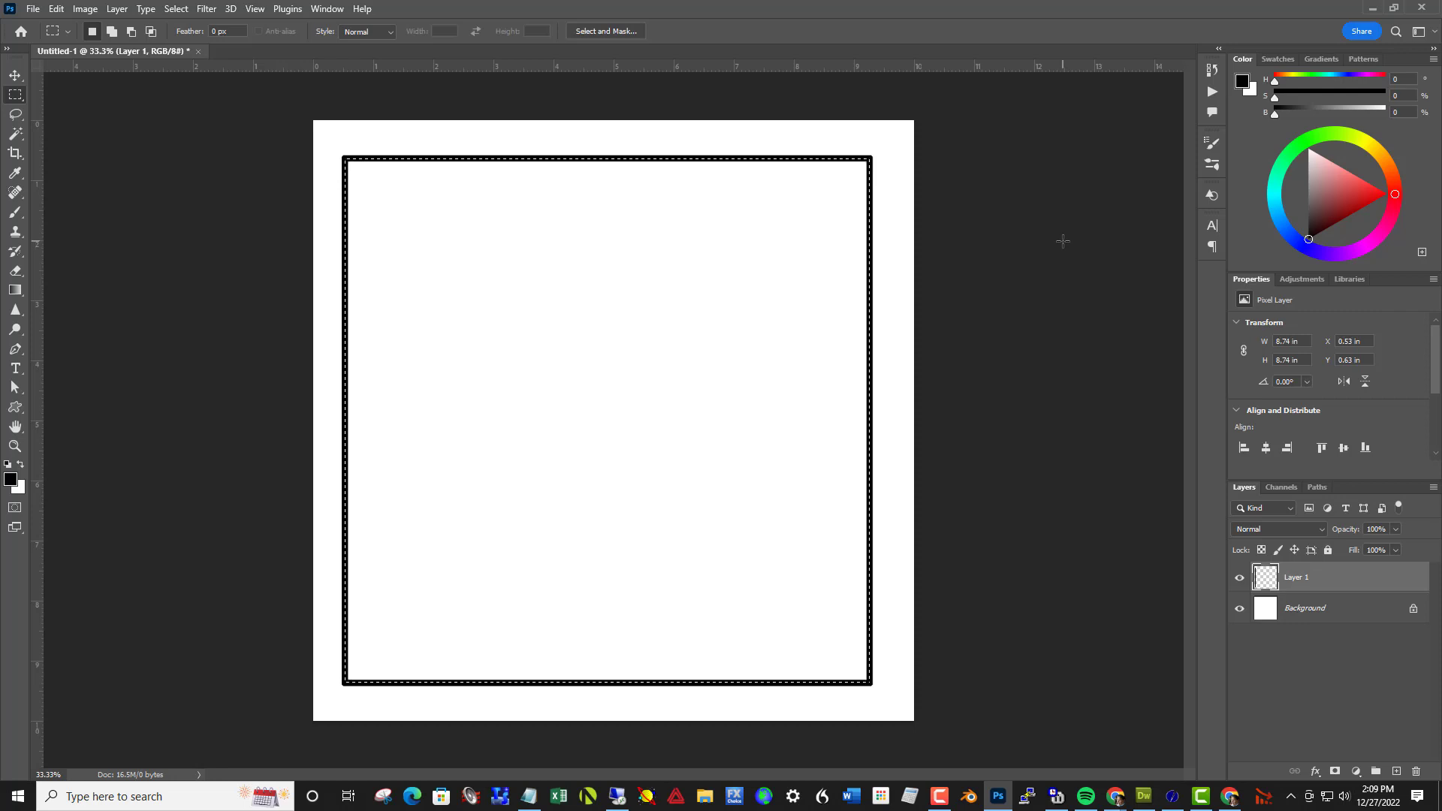
{"action": "key", "text": "ctrl+d"}
Create an action named spiral in the Default Actions set with function key Shift+Ctrl+F3 and start recording it
{"action": "left_click", "coordinate": [328, 9]}
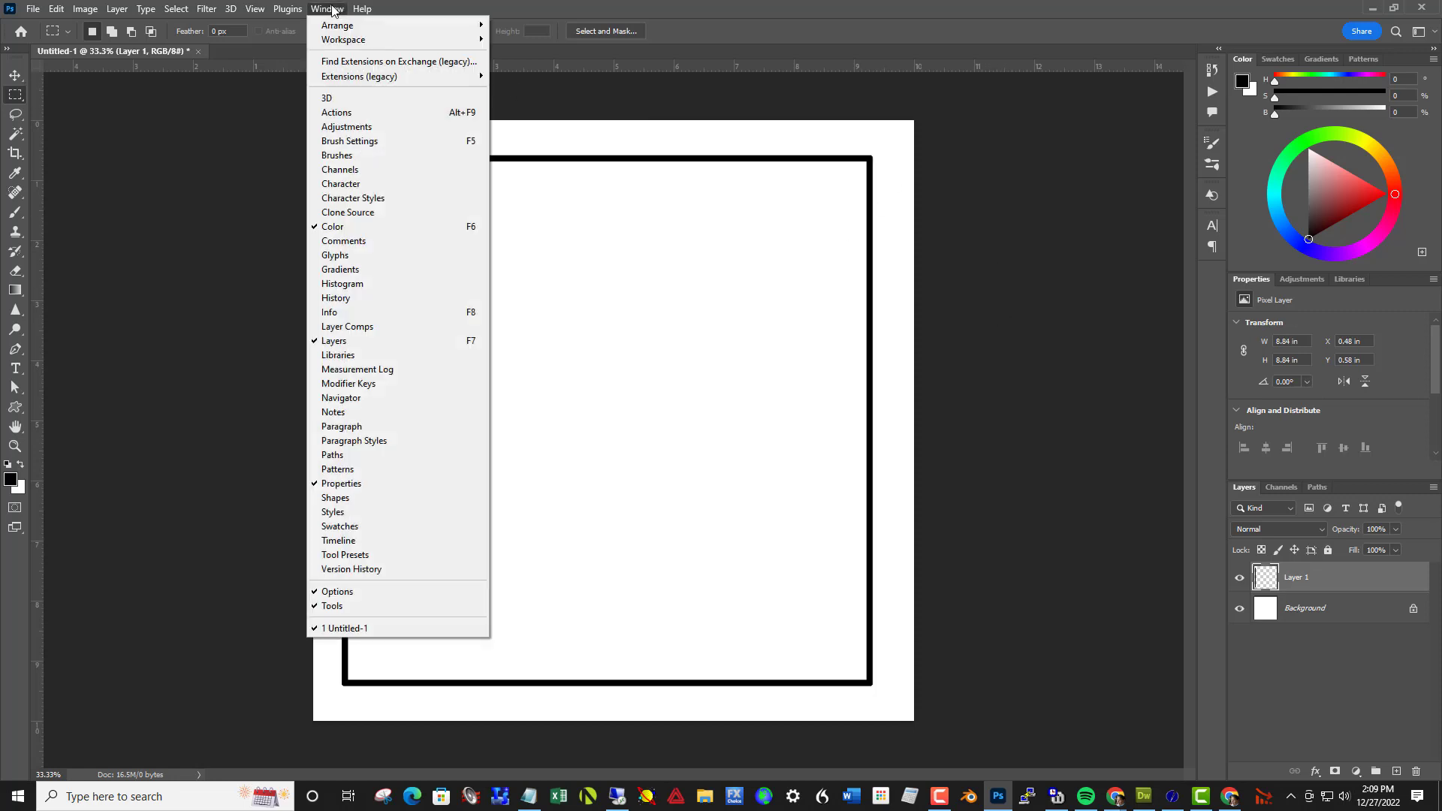
{"action": "left_click", "coordinate": [352, 113]}
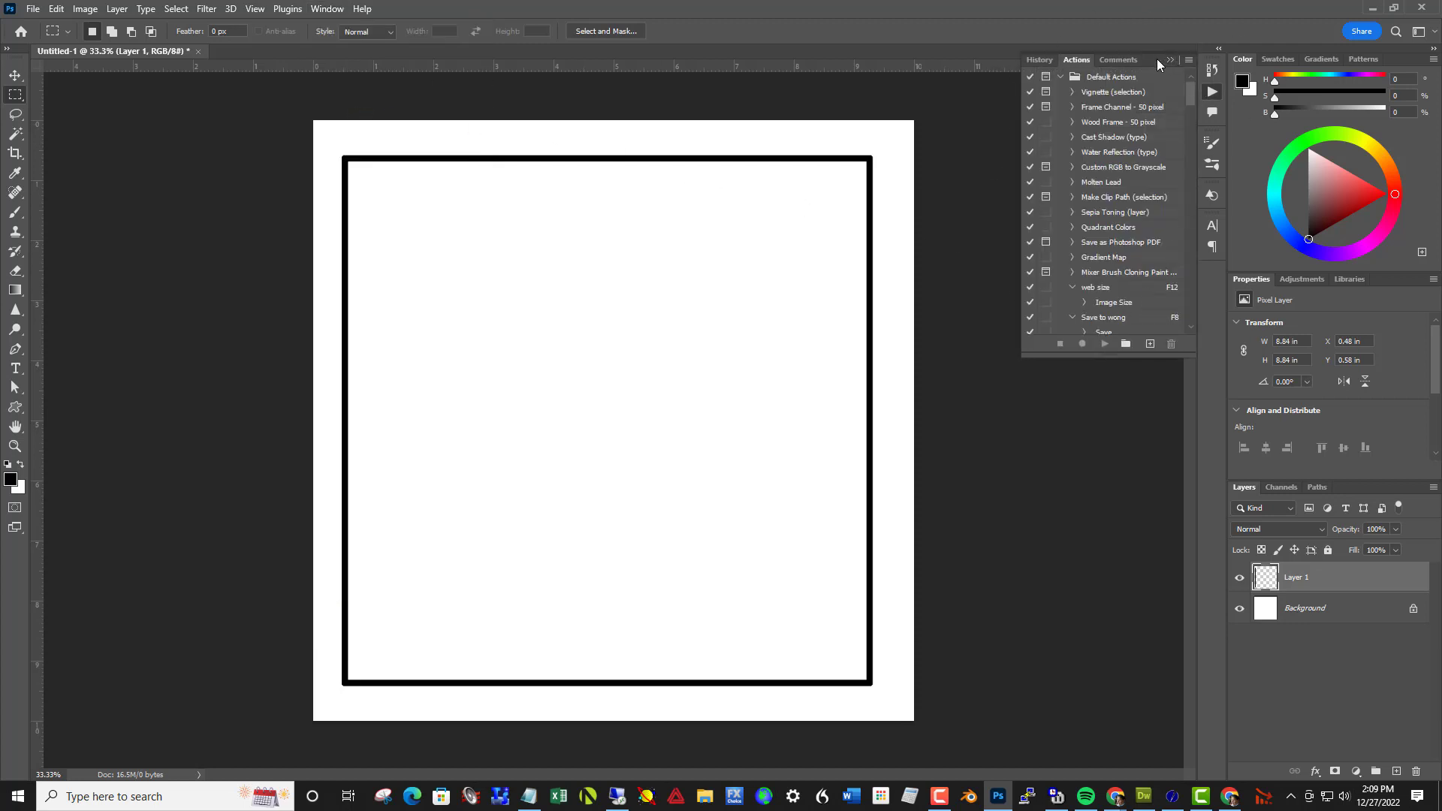
{"action": "left_click", "coordinate": [1152, 345]}
{"action": "left_click_drag", "start_coordinate": [1441, 259], "coordinate": [1004, 408]}
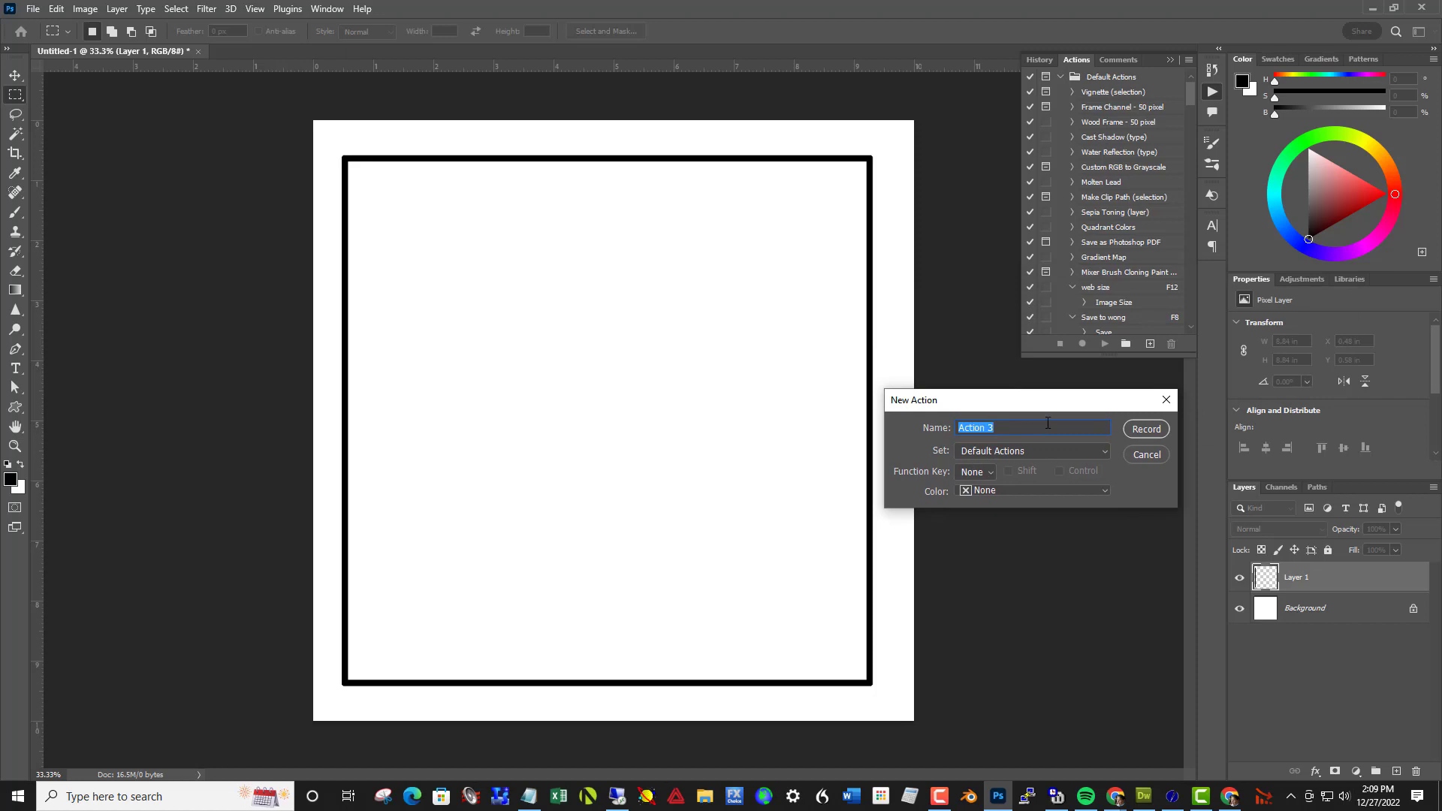
{"action": "type", "text": "spiral"}
{"action": "left_click", "coordinate": [975, 476]}
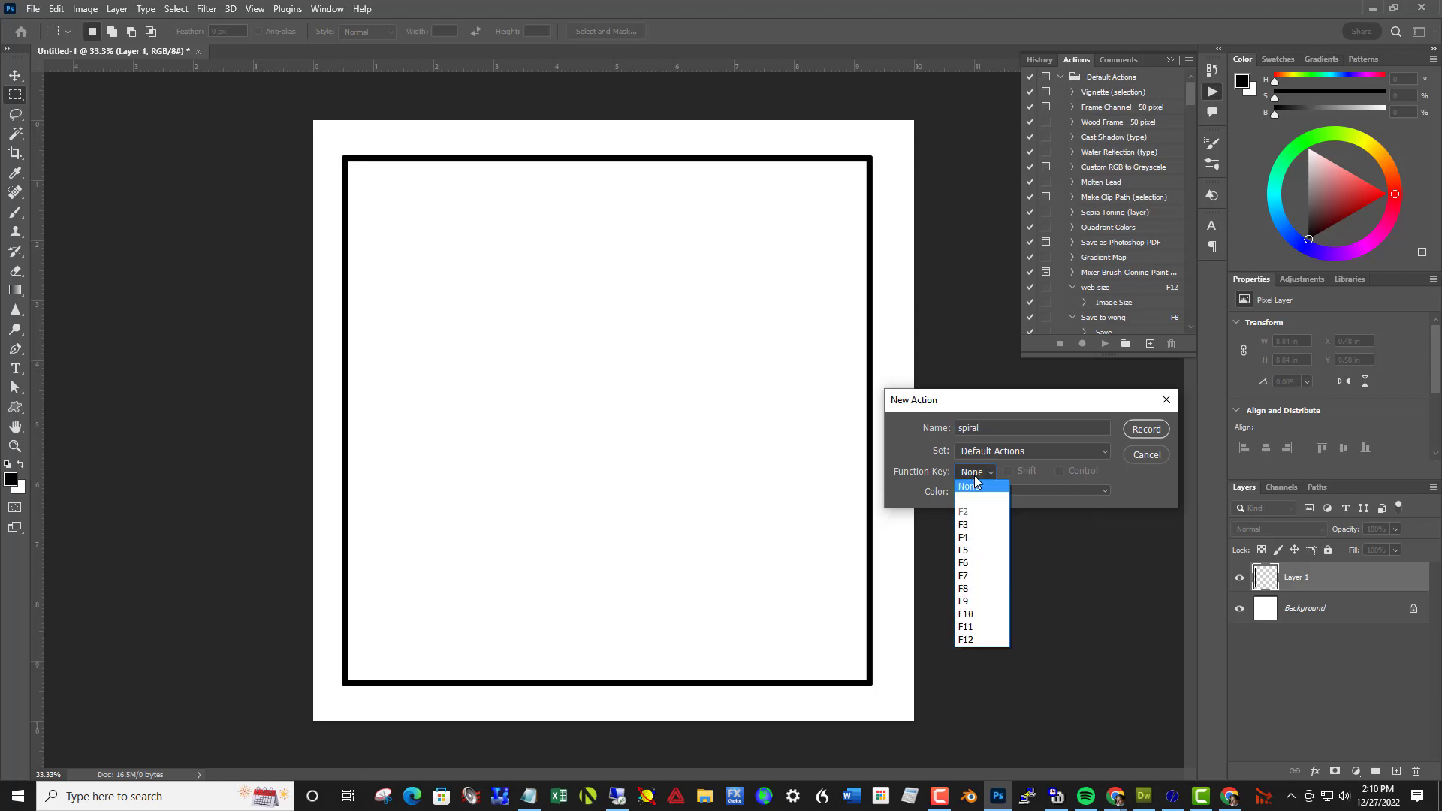
{"action": "left_click", "coordinate": [967, 525]}
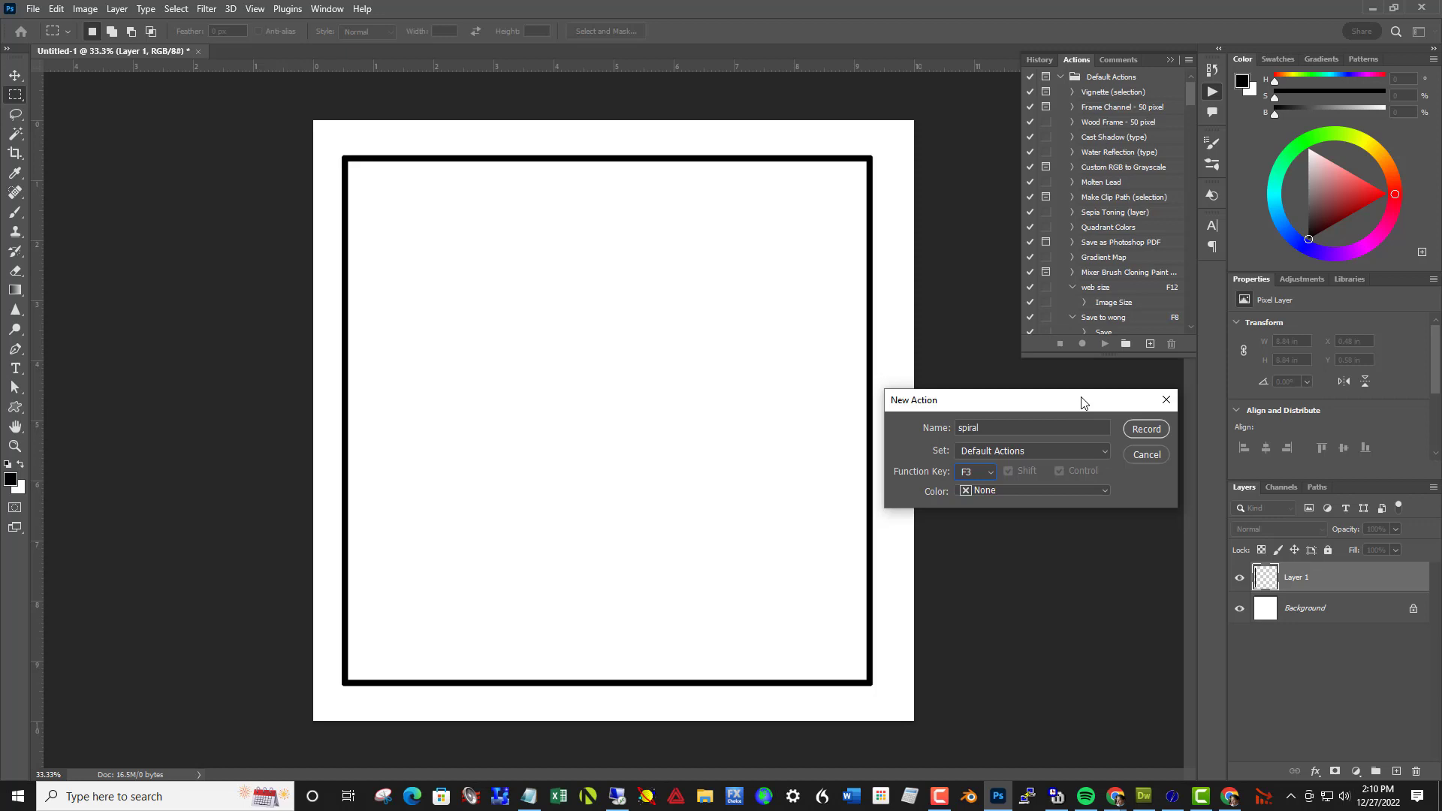
{"action": "left_click_drag", "start_coordinate": [1082, 402], "coordinate": [1092, 377]}
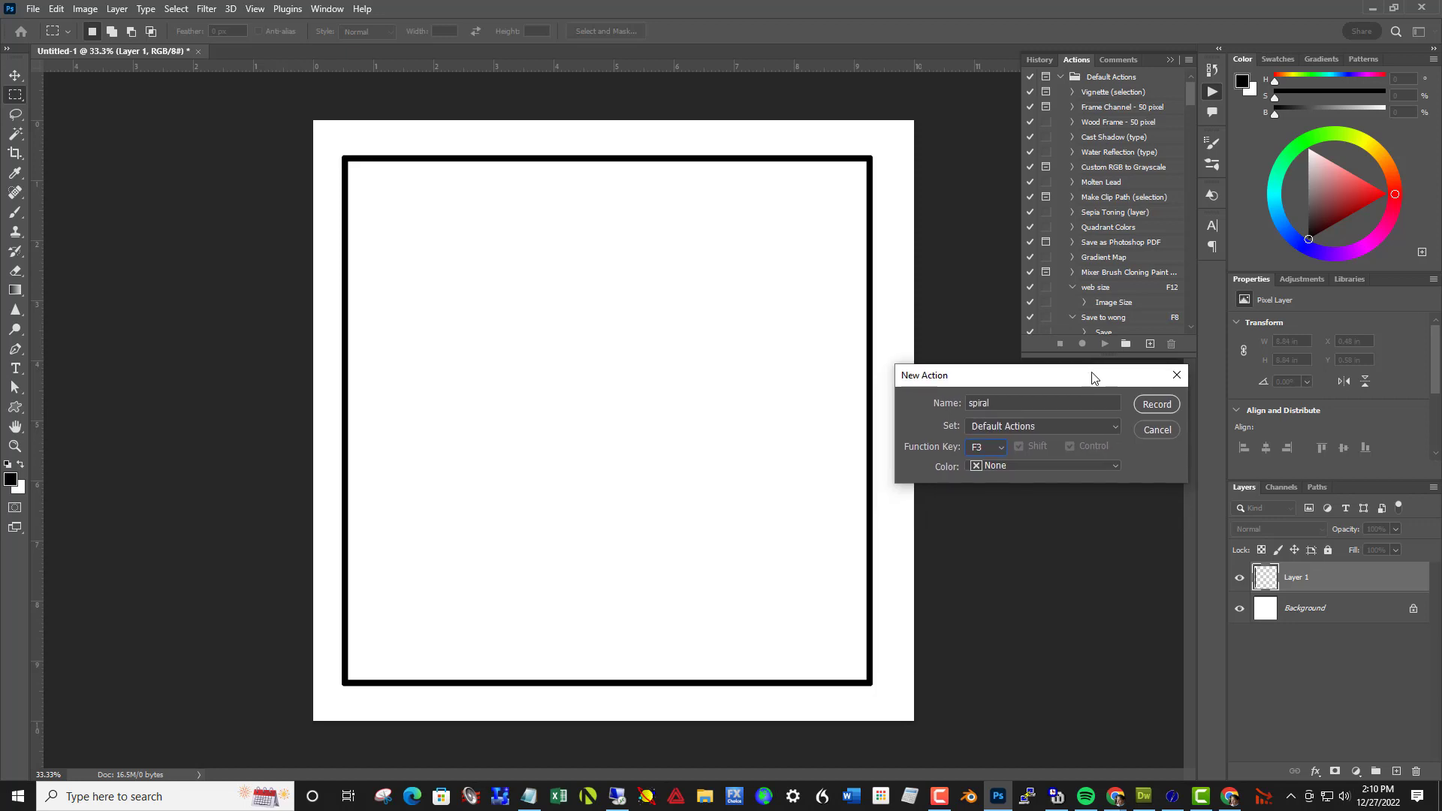
{"action": "left_click", "coordinate": [1153, 406]}
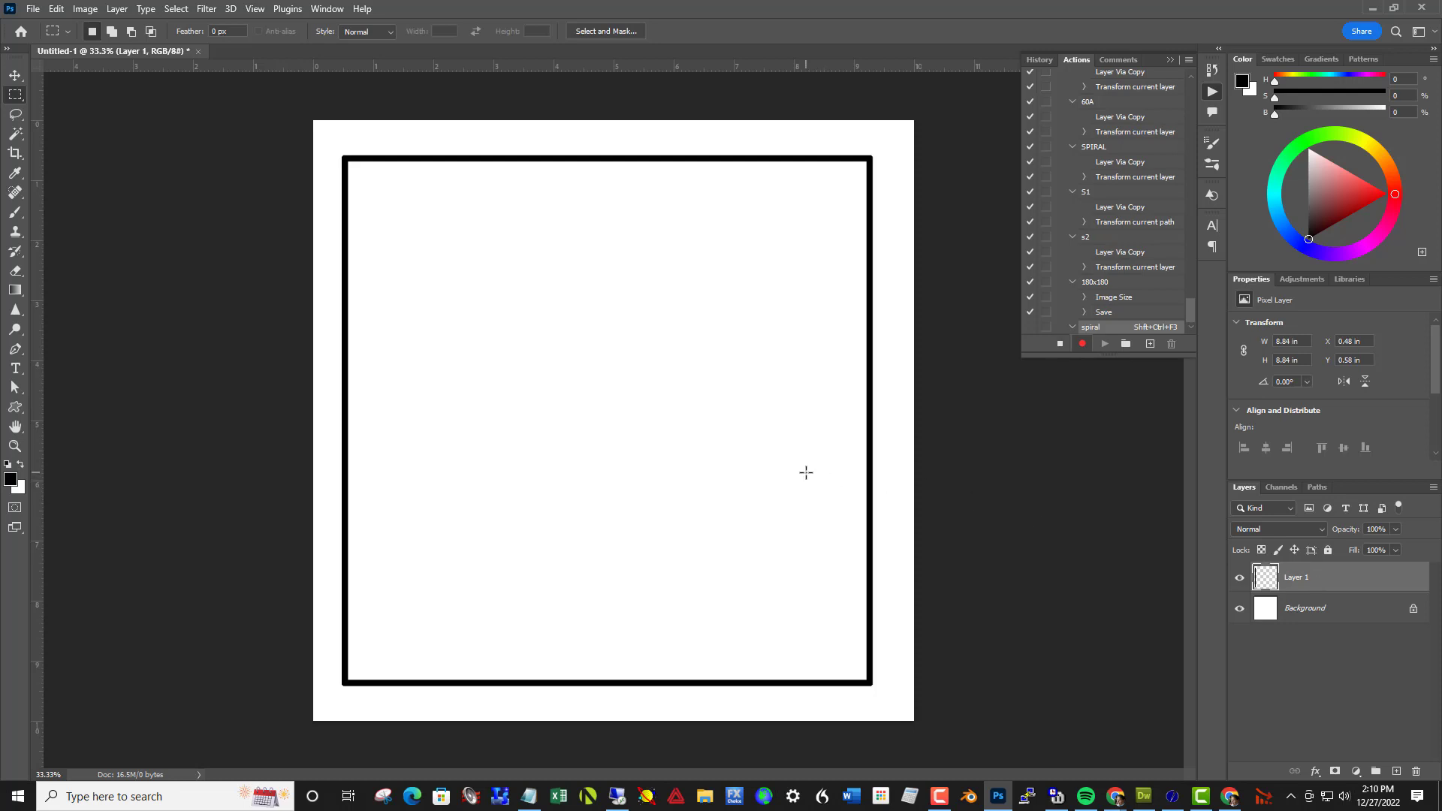
Duplicate the square's layer and rotate the copy by 15 degrees with Free Transform
{"action": "key", "text": "ctrl+j"}
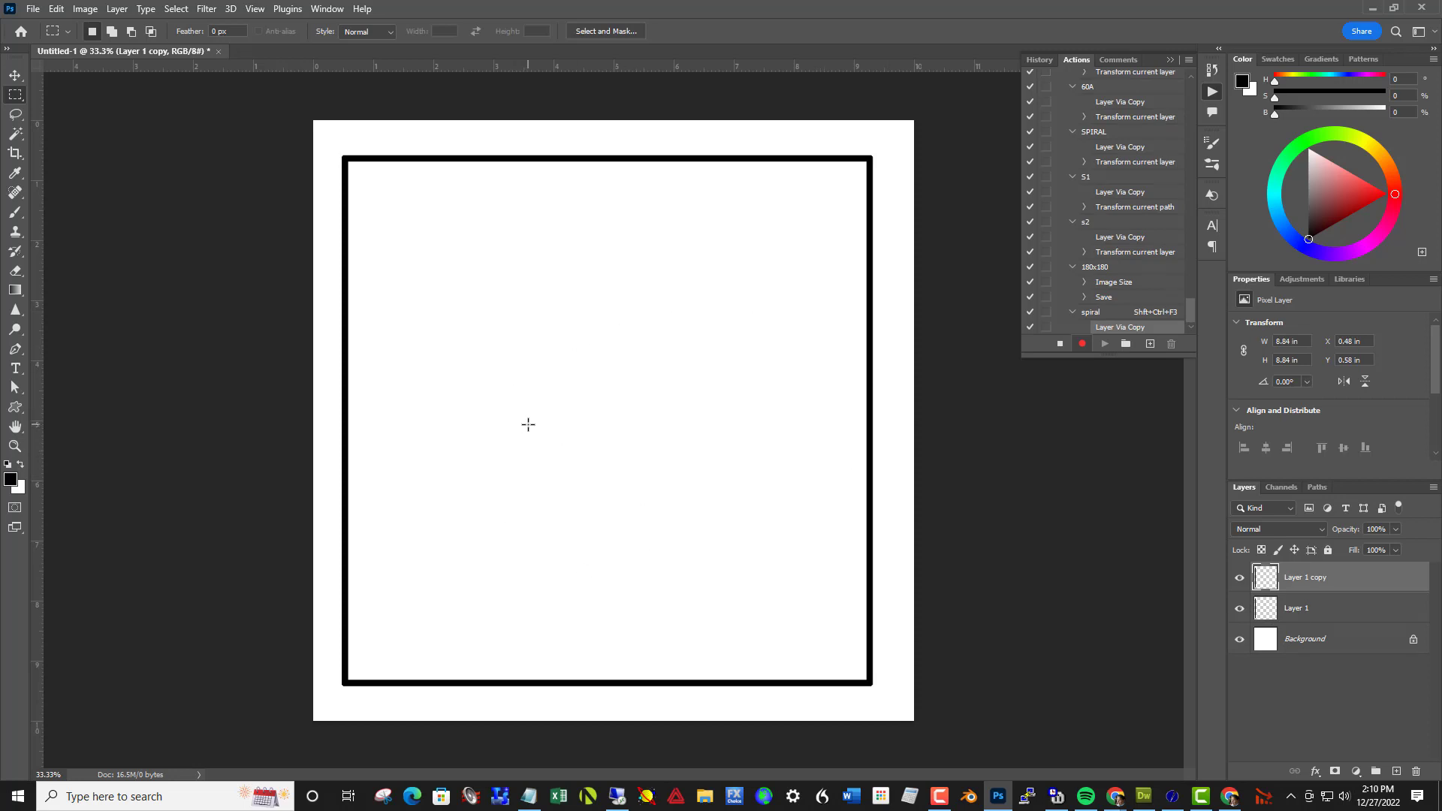
{"action": "key", "text": "ctrl+t"}
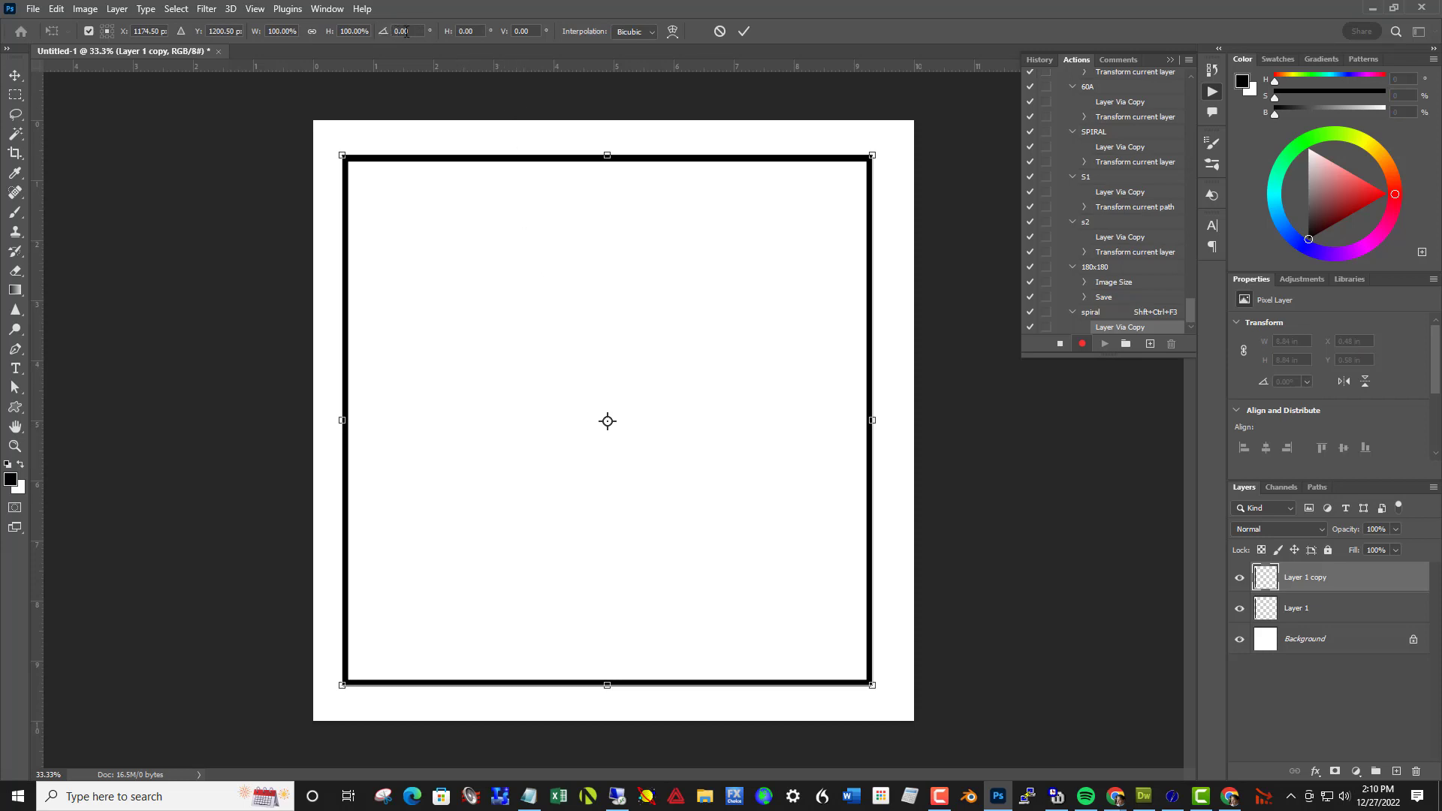
{"action": "left_click_drag", "start_coordinate": [410, 32], "coordinate": [395, 31]}
{"action": "type", "text": "15"}
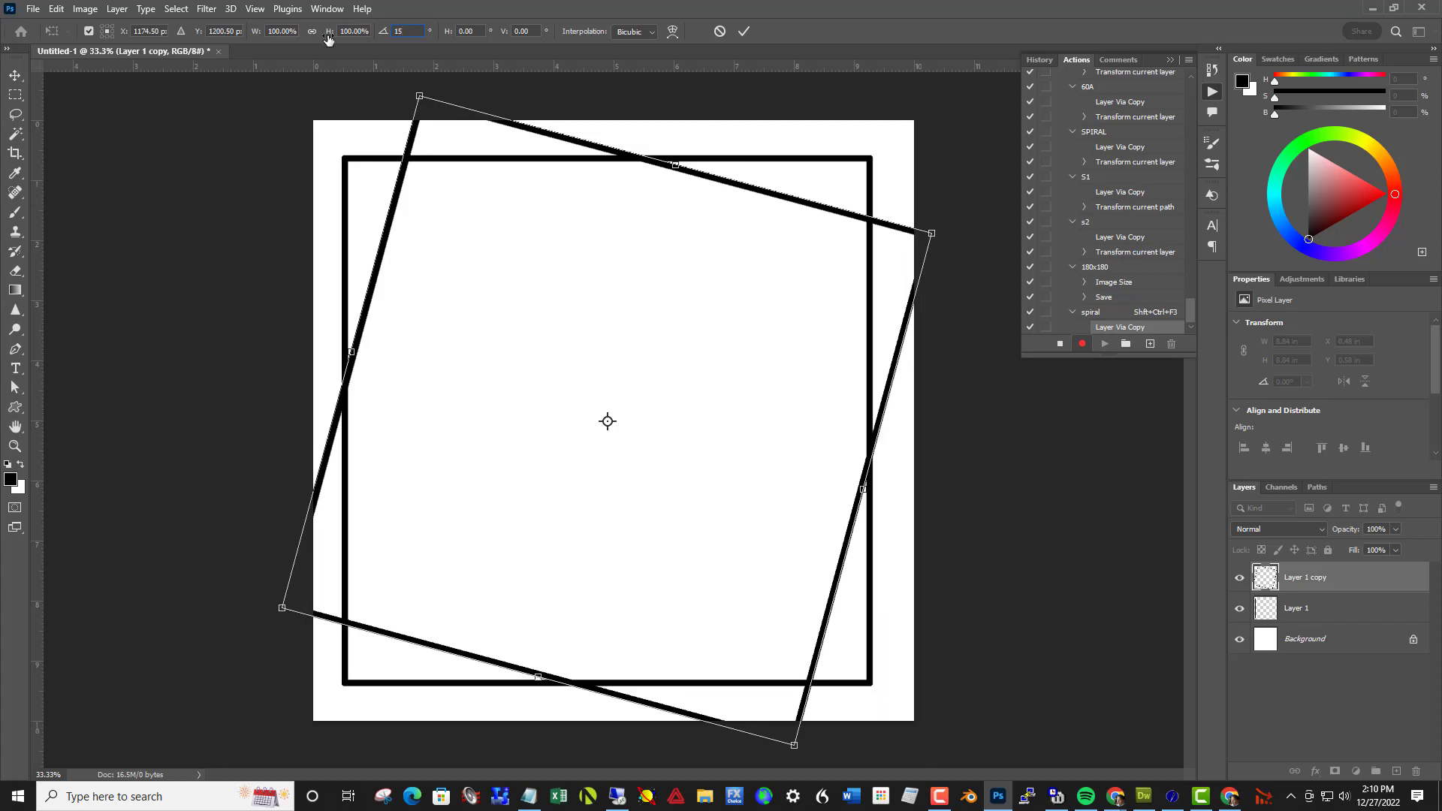
Try scaling the rotated copy to 85% in height and width
{"action": "left_click", "coordinate": [313, 33]}
{"action": "left_click", "coordinate": [372, 33]}
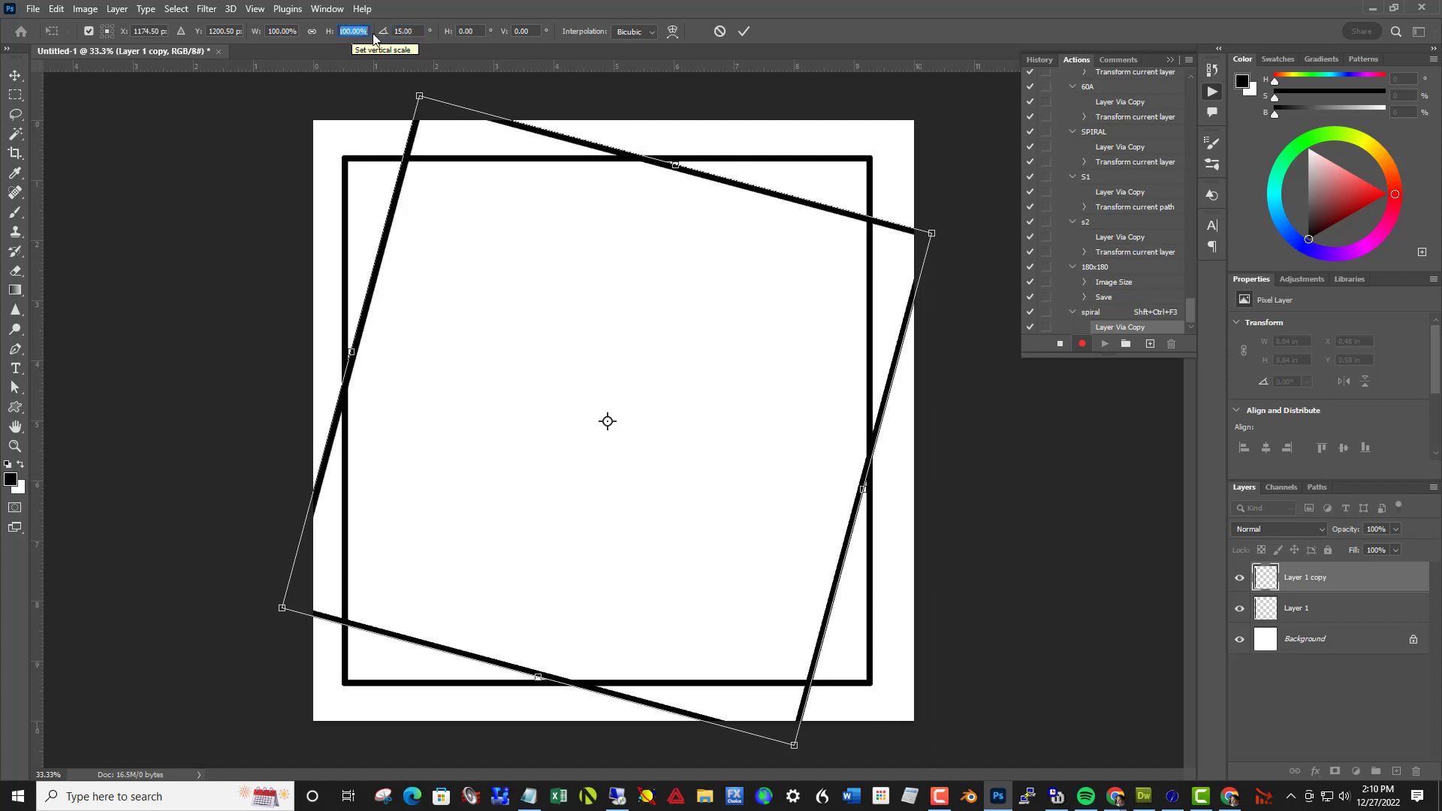
{"action": "type", "text": "85"}
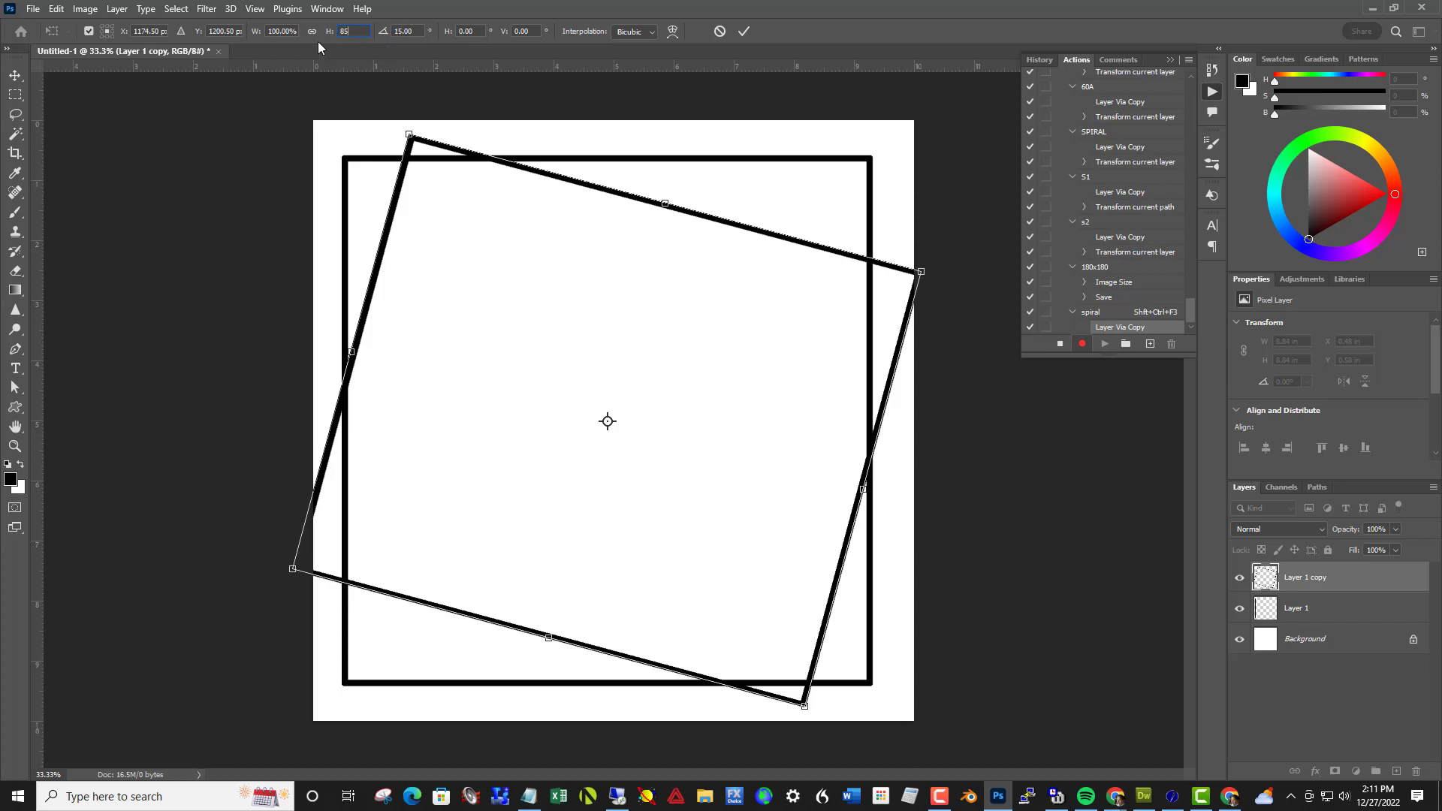
{"action": "left_click", "coordinate": [284, 31]}
{"action": "type", "text": "85"}
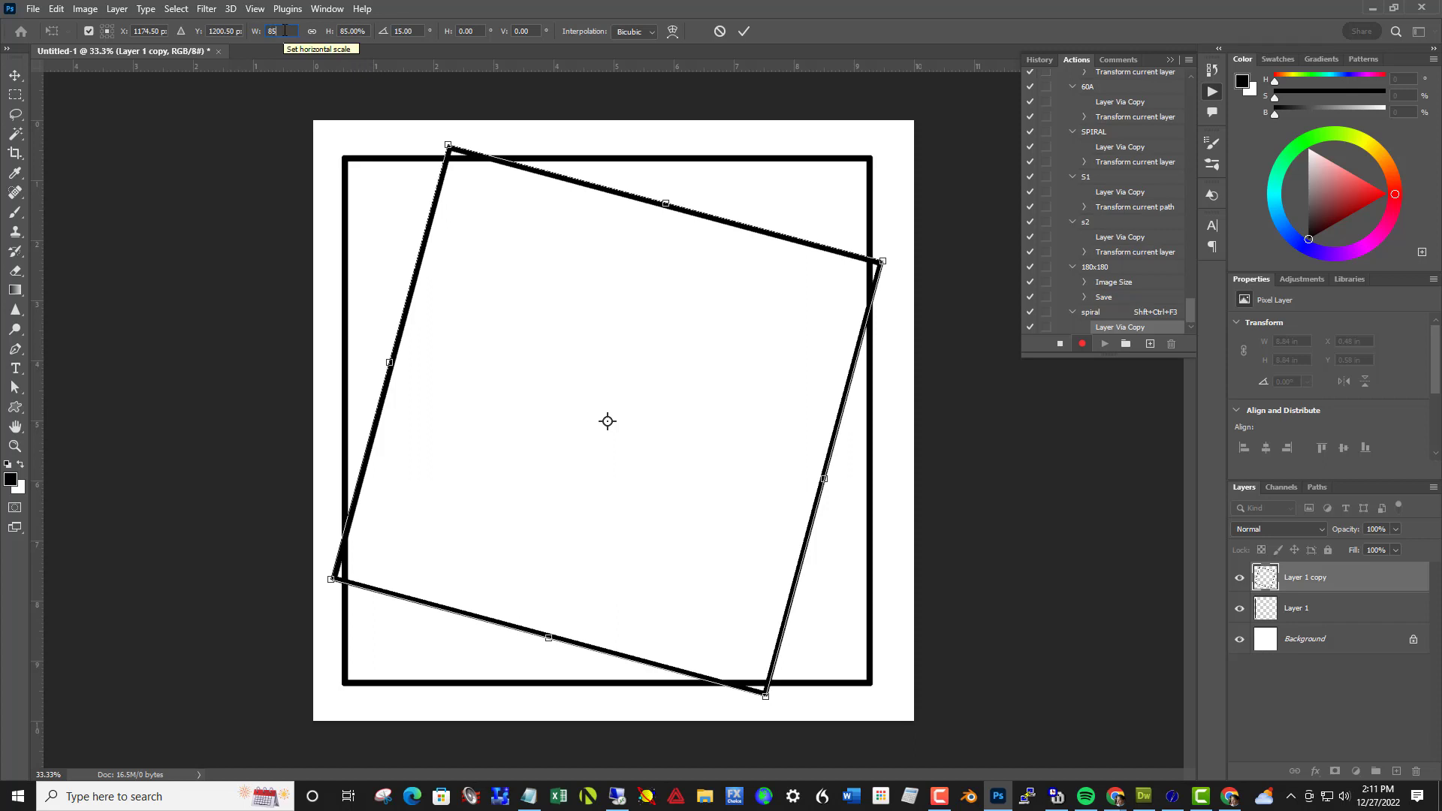
Scale the rotated square to 83% in width and height, apply the transform and stop recording the action
{"action": "type", "text": "3"}
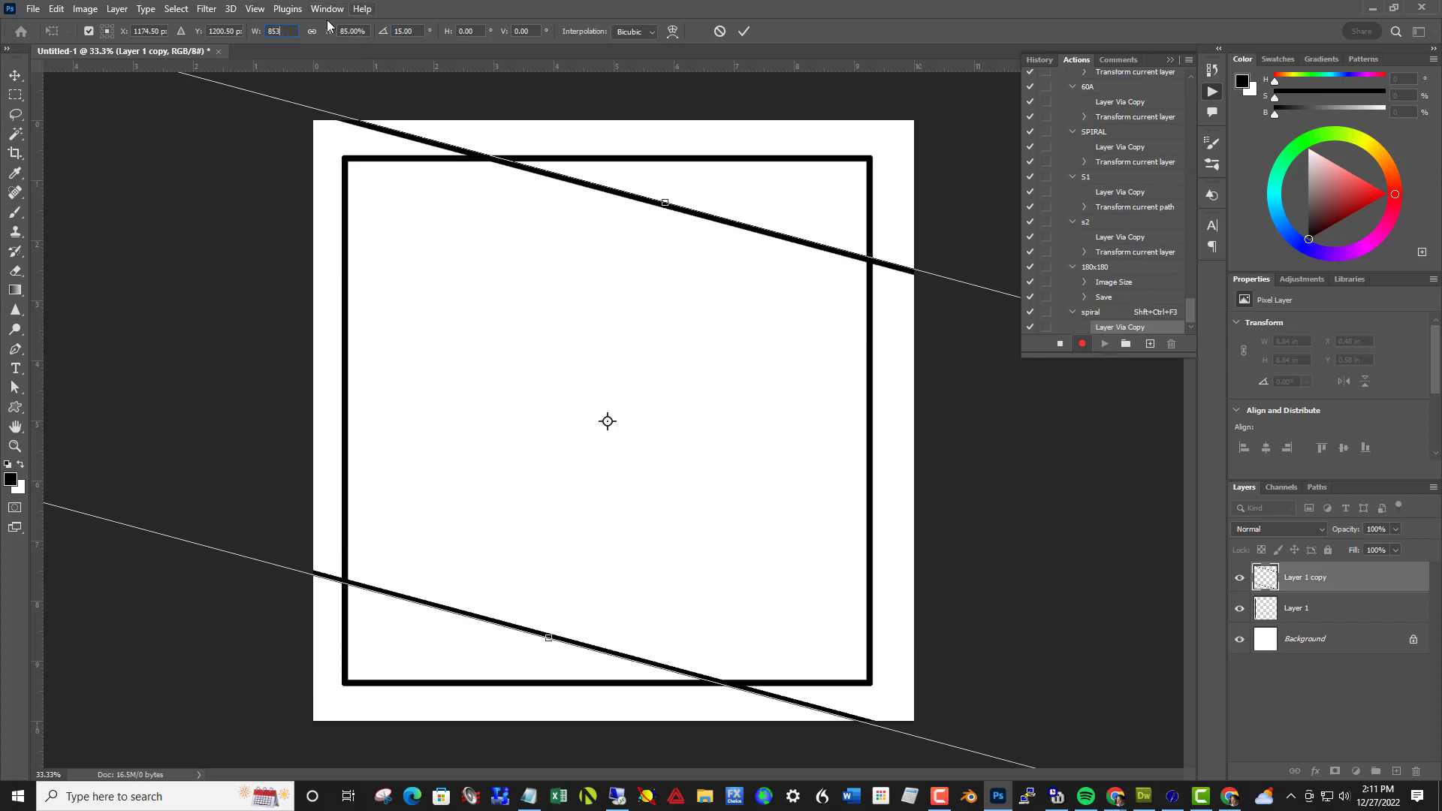
{"action": "key", "text": "Return"}
{"action": "type", "text": "83"}
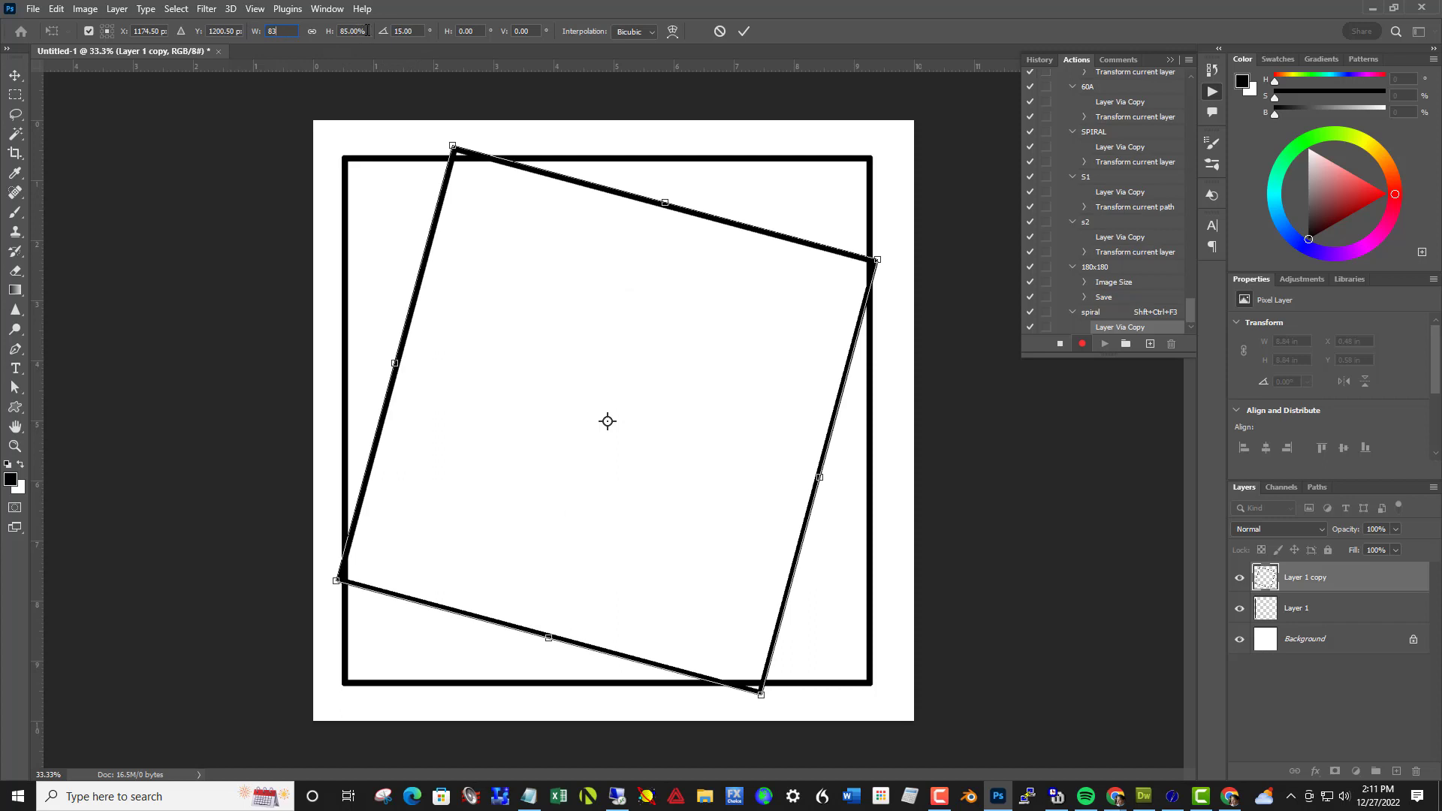
{"action": "key", "text": "Tab"}
{"action": "type", "text": "83"}
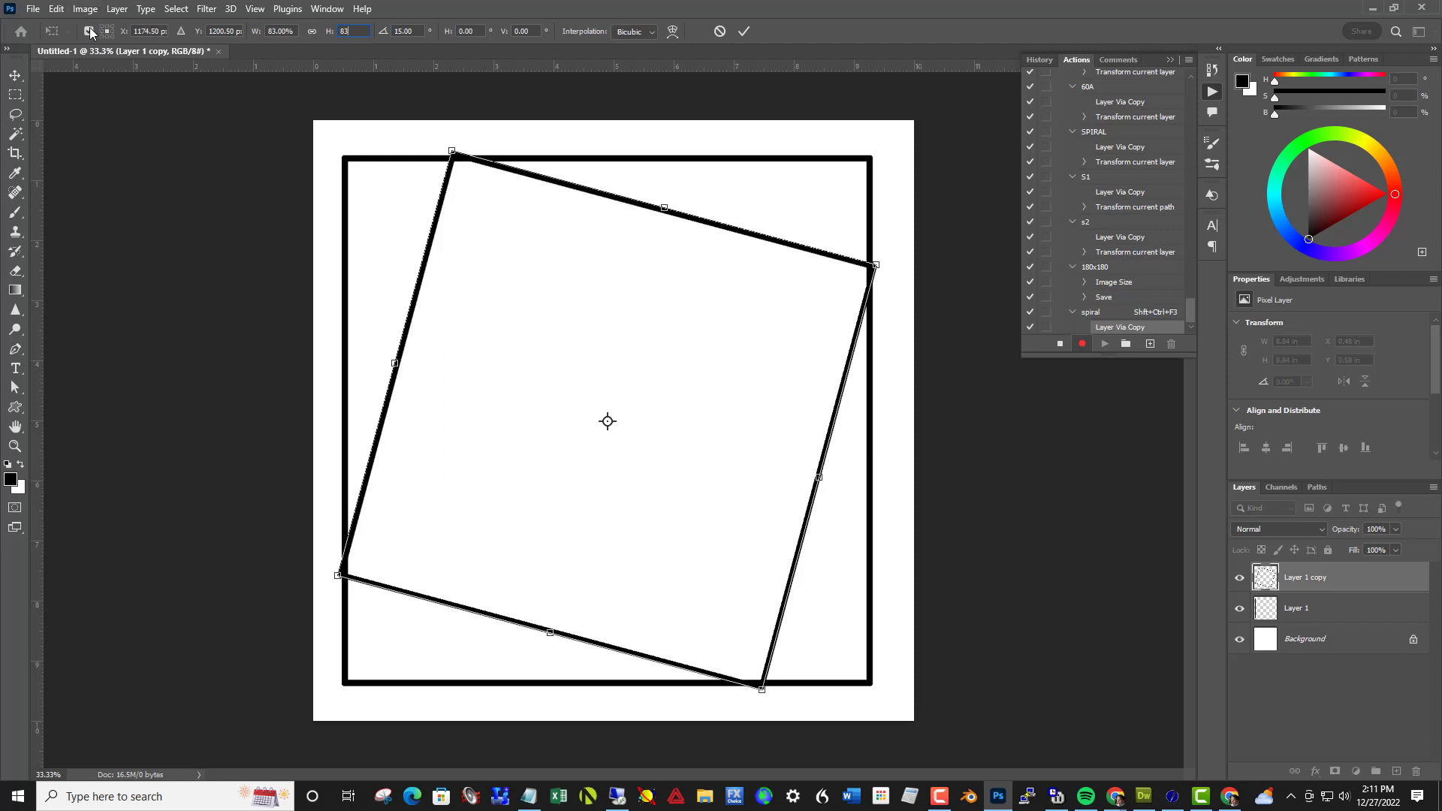
{"action": "left_click", "coordinate": [745, 32]}
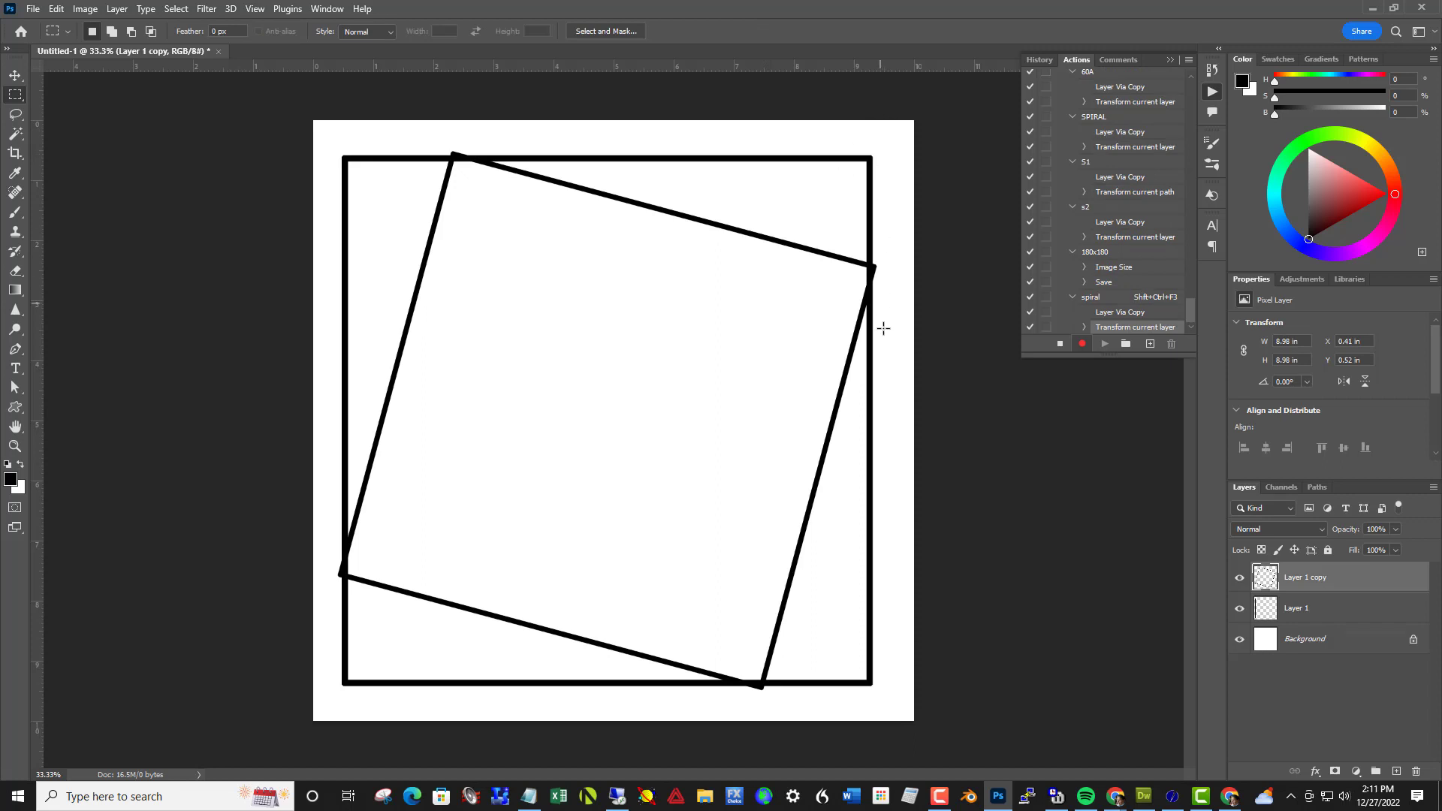
{"action": "left_click", "coordinate": [1060, 344]}
Play the existing spiral 5 action 14 times on the rotated square to build a nested spiral of shrinking squares
{"action": "key", "text": "F3"}
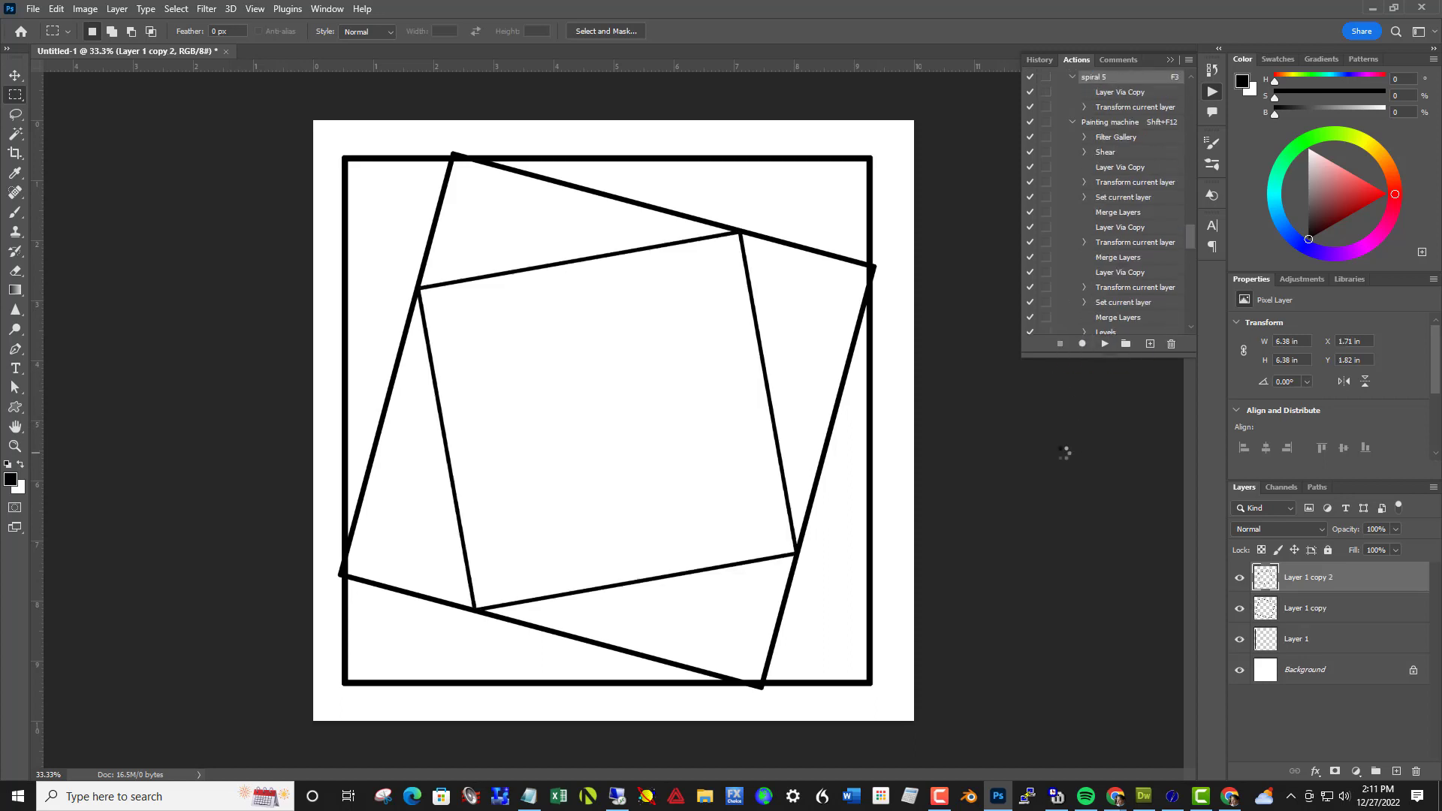
{"action": "key", "text": "F3"}
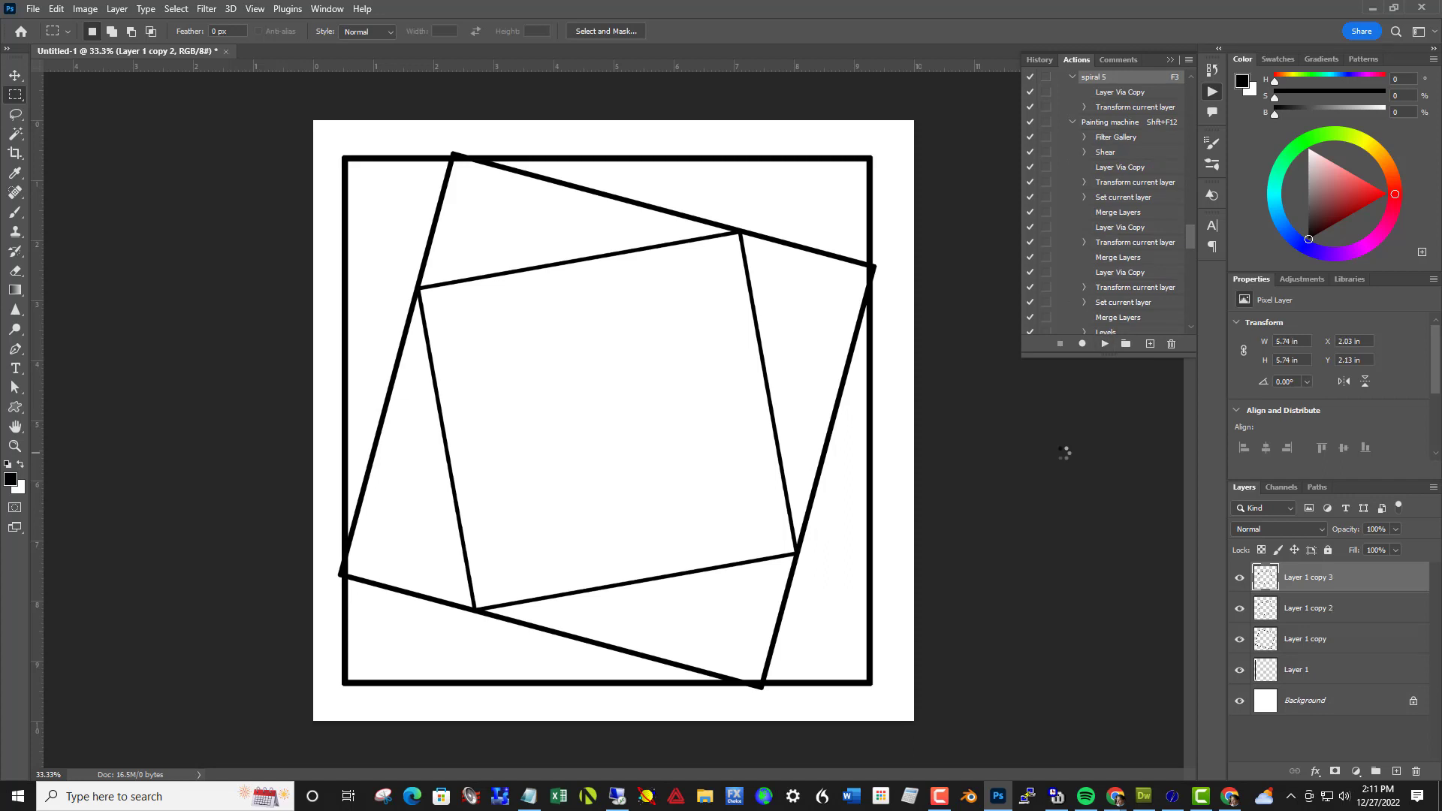
{"action": "key", "text": "F3"}
{"action": "key", "text": "F3"}
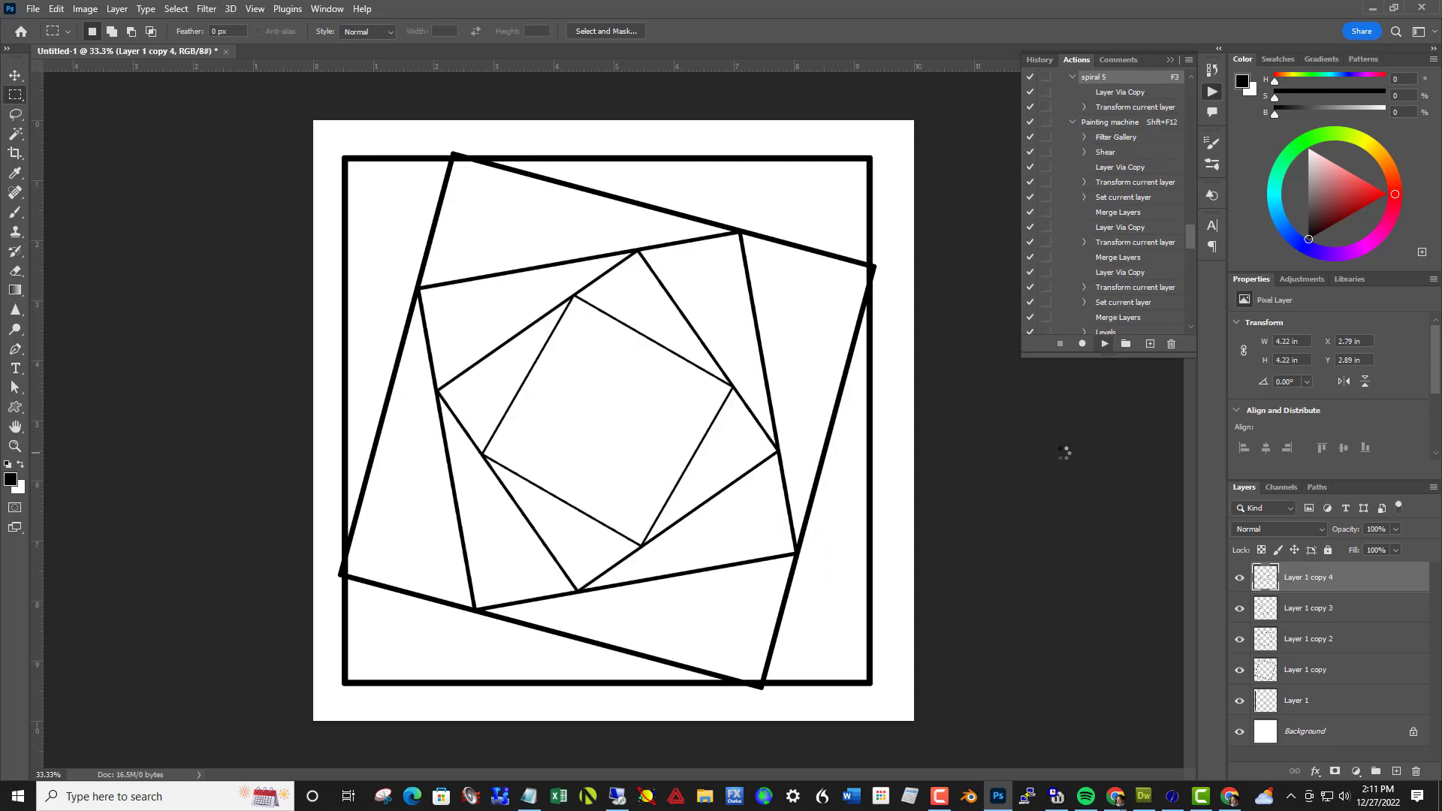
{"action": "key", "text": "F3"}
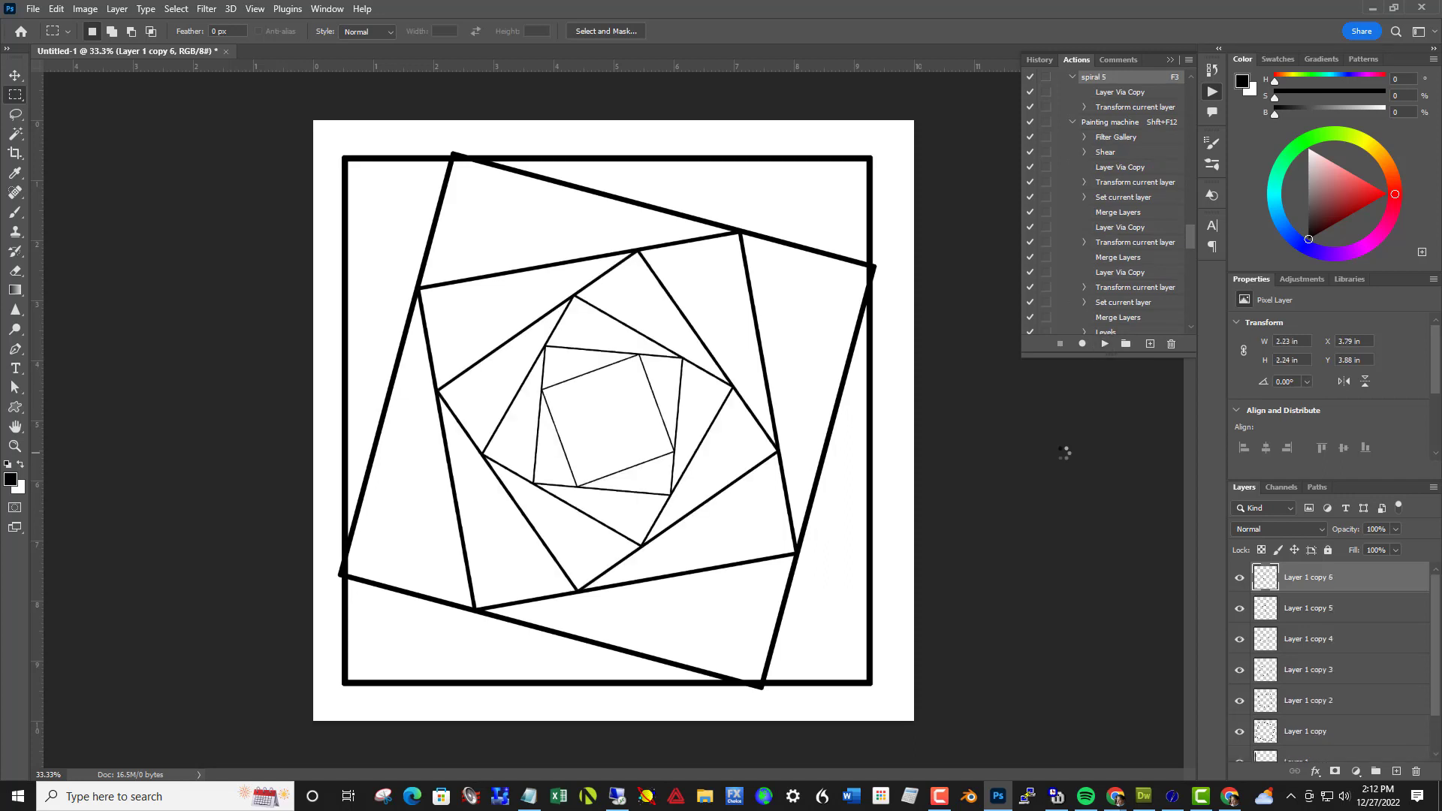
{"action": "key", "text": "F3"}
{"action": "key", "text": "F3"}
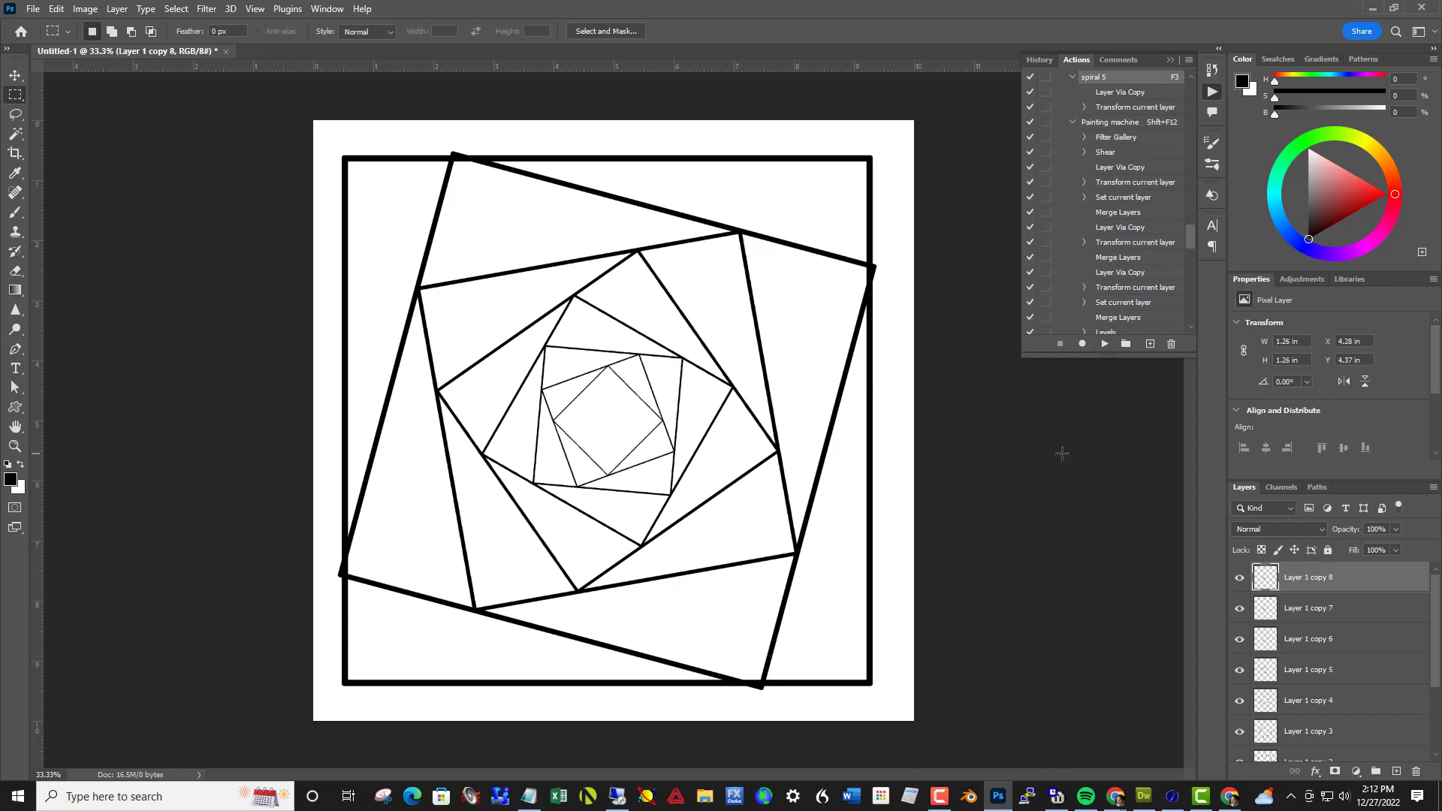
{"action": "key", "text": "F3"}
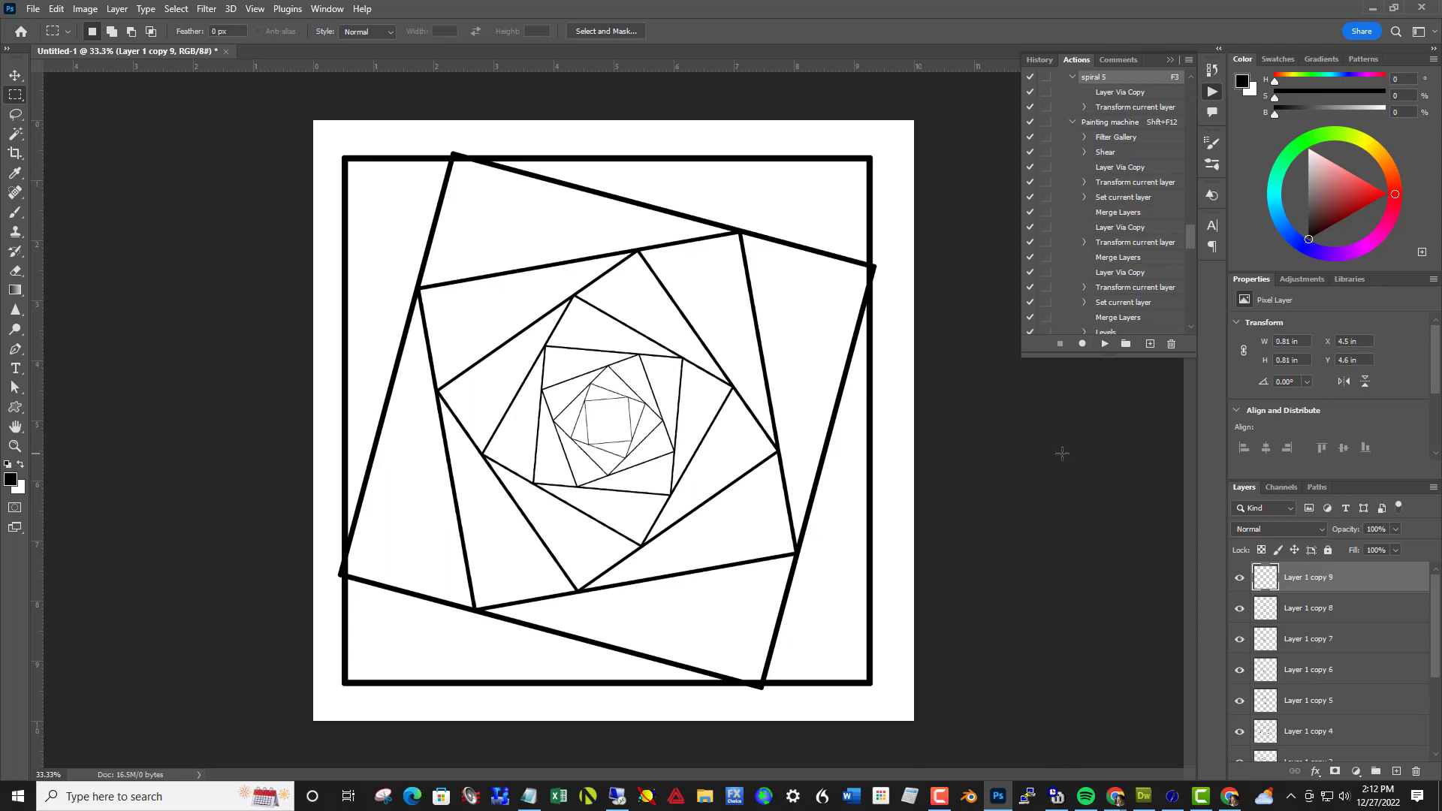
{"action": "key", "text": "F3"}
{"action": "key", "text": "F3"}
{"action": "key", "text": "F3"}
{"action": "key", "text": "F3"}
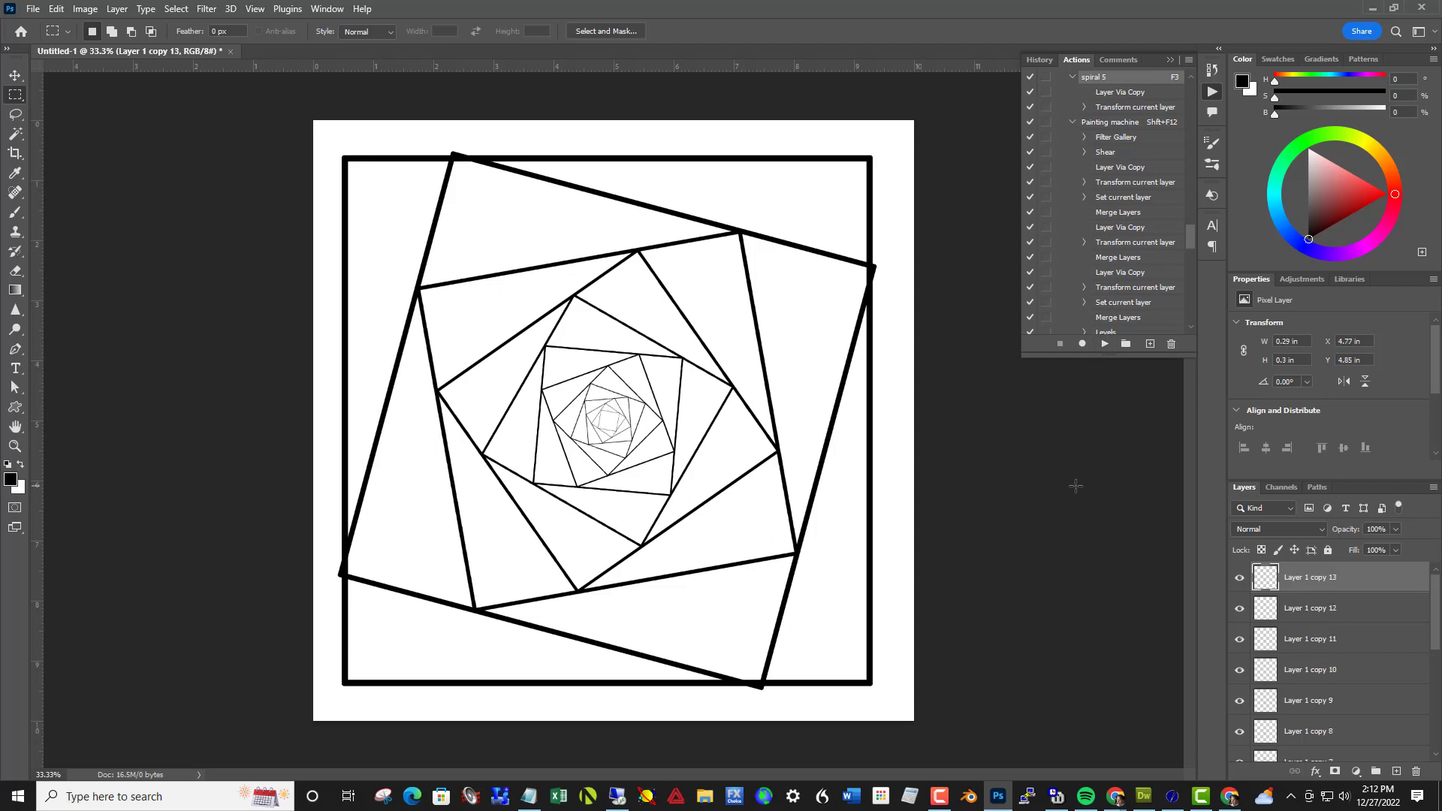
{"action": "key", "text": "F3"}
{"action": "key", "text": "F3"}
{"action": "left_click", "coordinate": [32, 11]}
Merge all the square layers above the background into one layer and delete the merged layer
{"action": "scroll", "coordinate": [1337, 661], "scroll_direction": "down", "scroll_amount": 2}
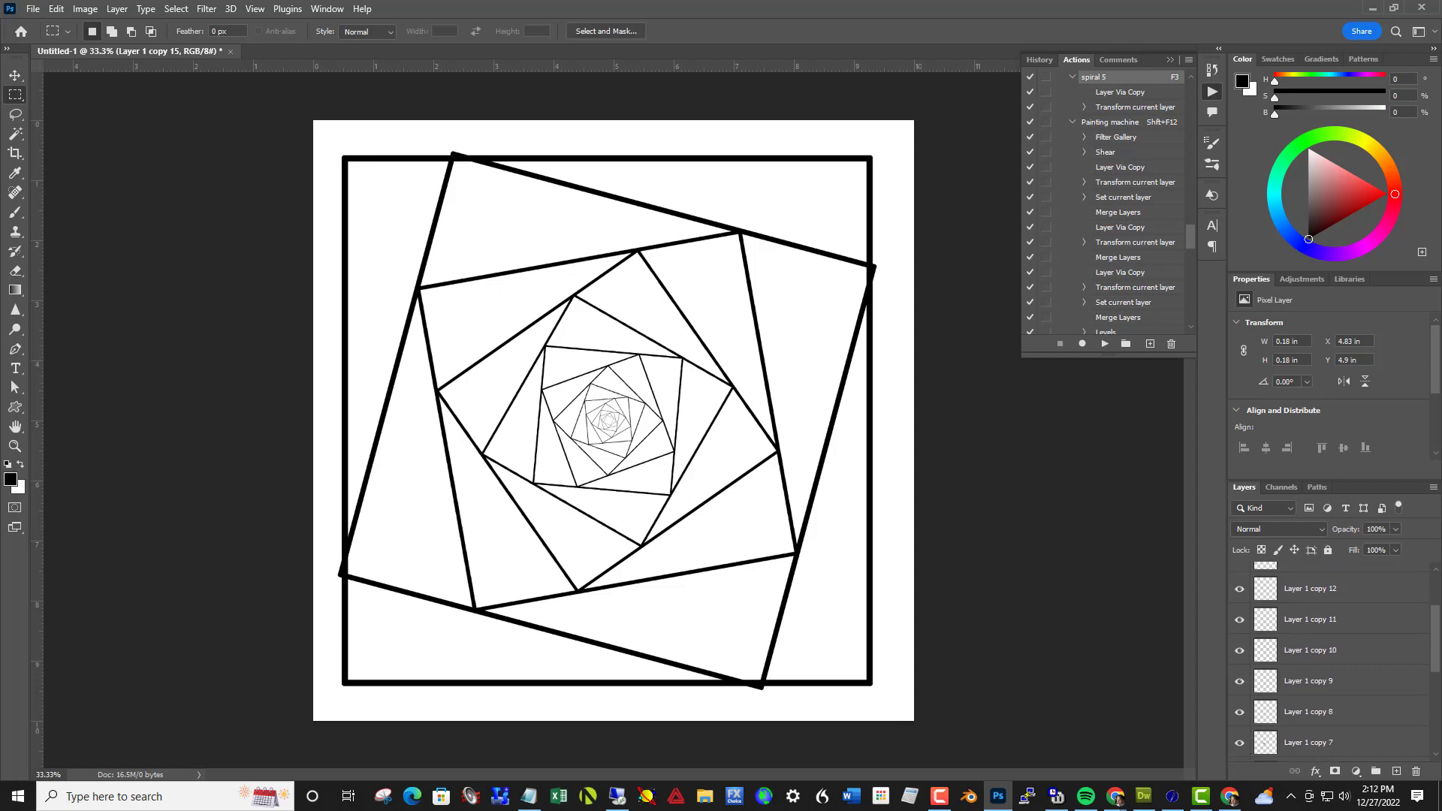
{"action": "scroll", "coordinate": [1334, 661], "scroll_direction": "down", "scroll_amount": 3}
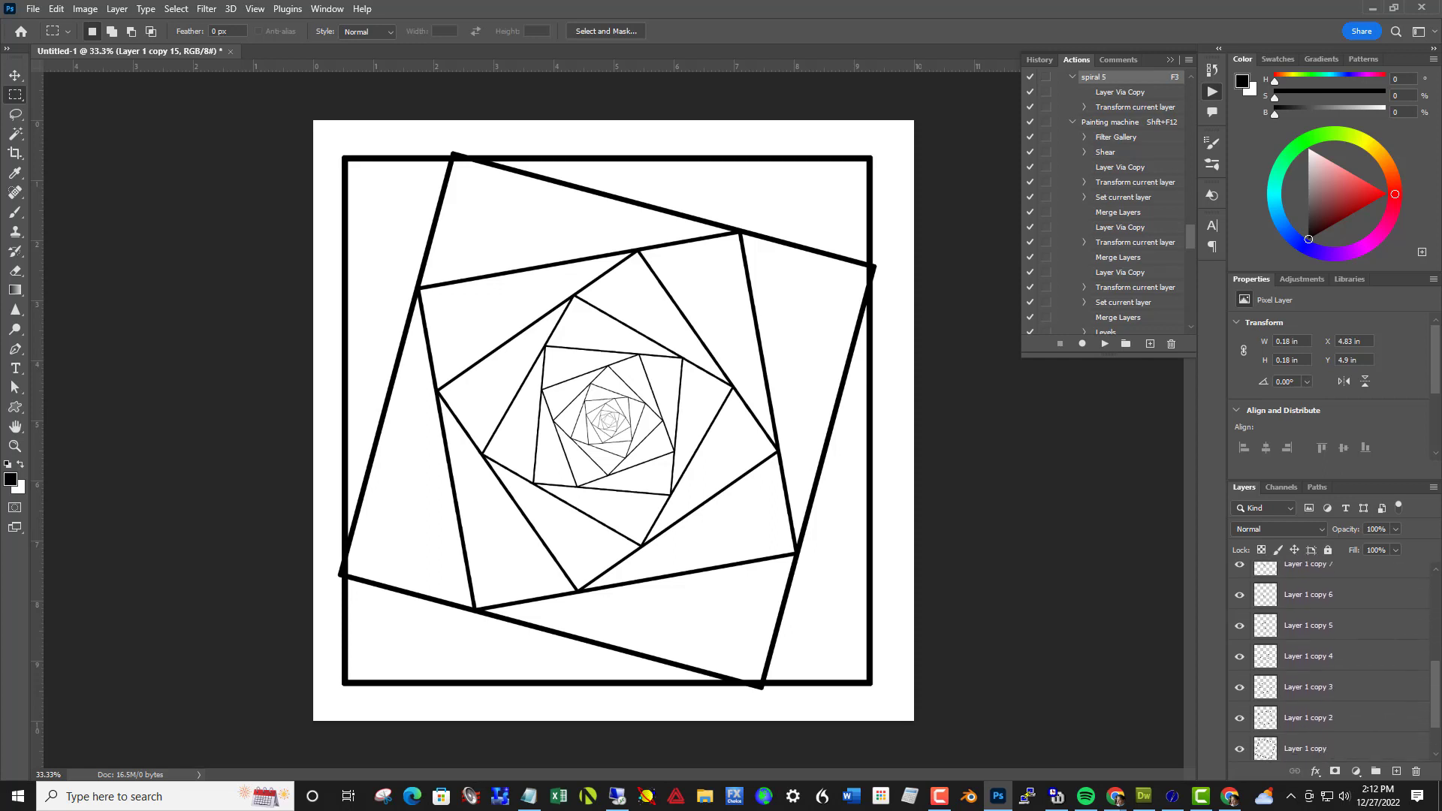
{"action": "scroll", "coordinate": [1310, 722], "scroll_direction": "down", "scroll_amount": 2}
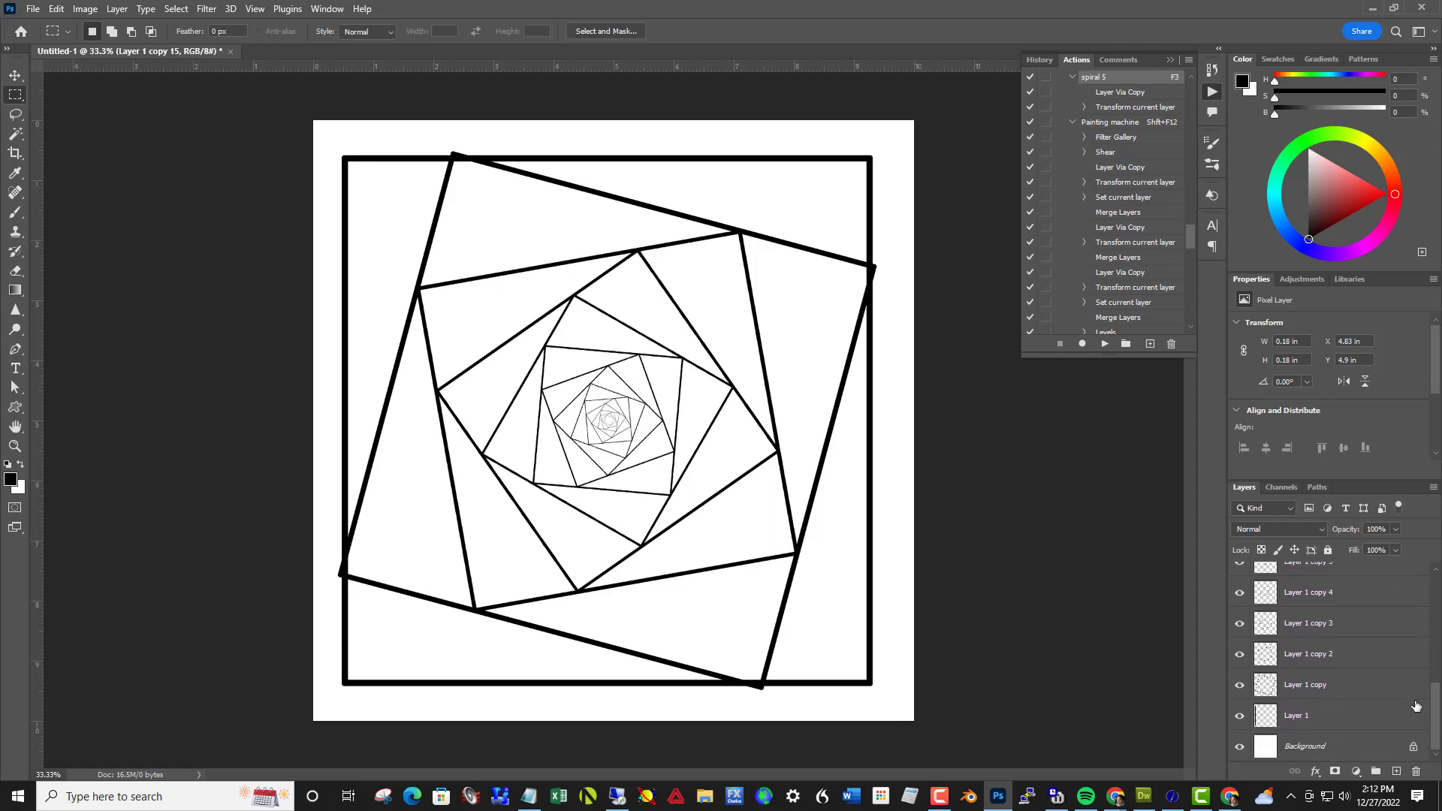
{"action": "left_click", "coordinate": [1311, 722], "text": "shift"}
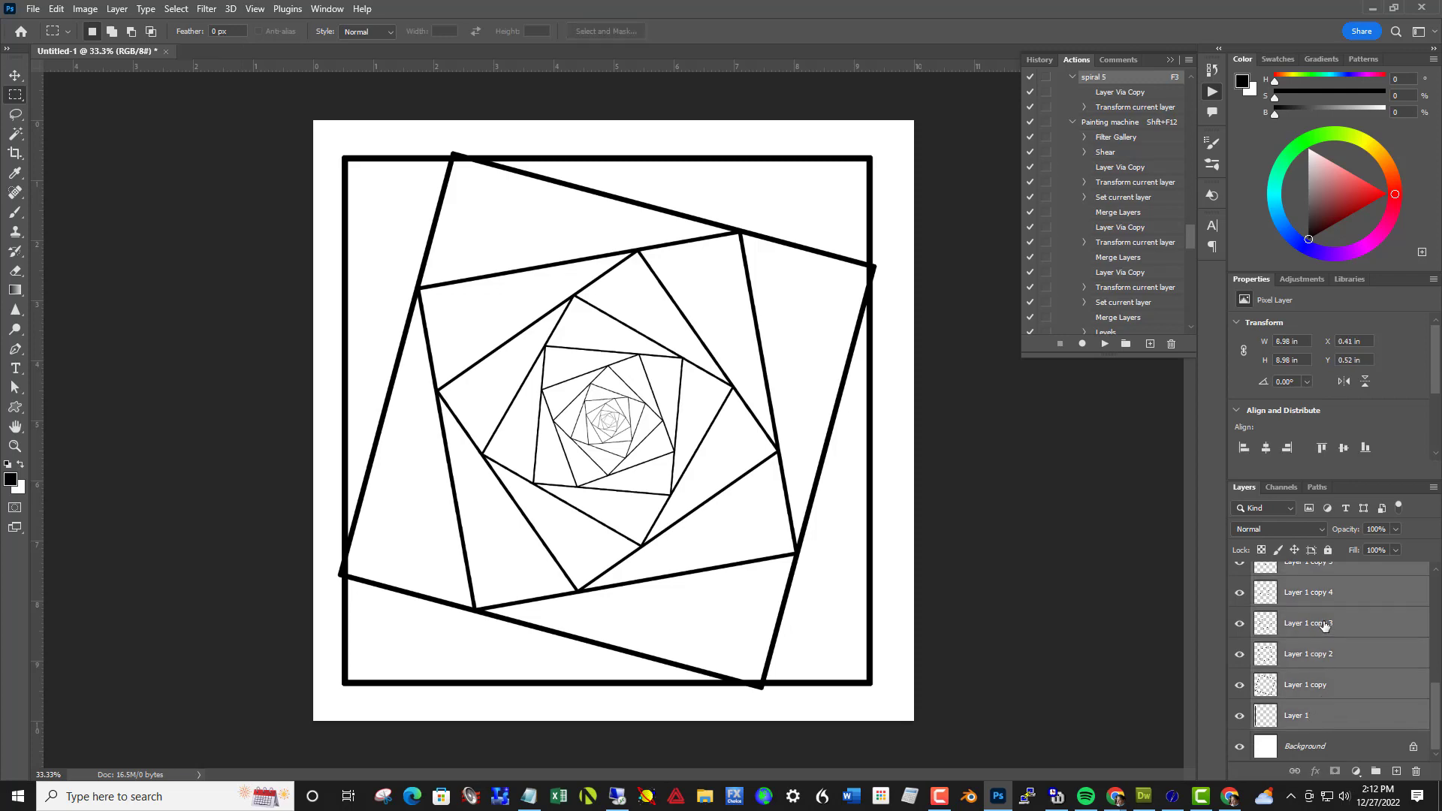
{"action": "right_click", "coordinate": [1324, 625]}
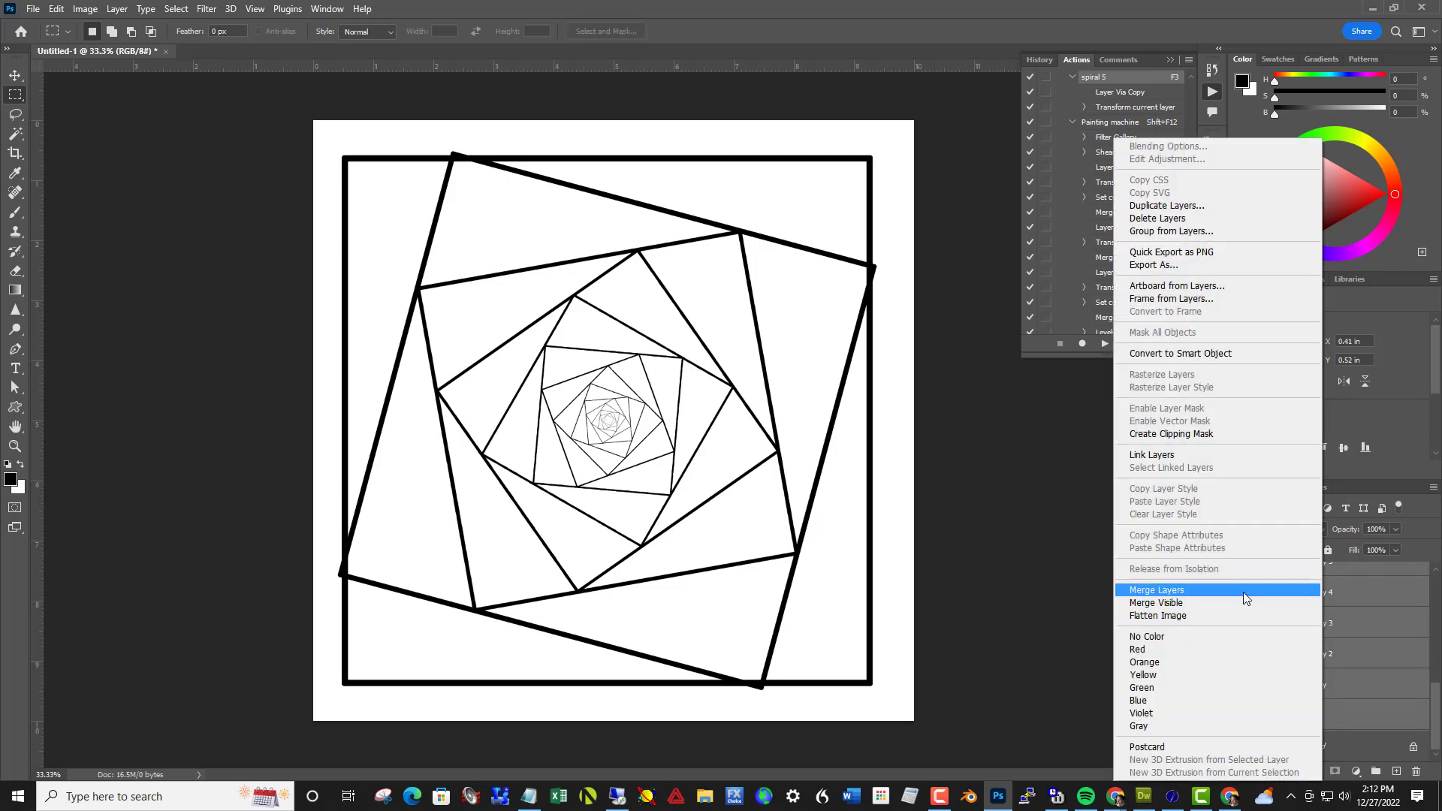
{"action": "left_click", "coordinate": [1202, 590]}
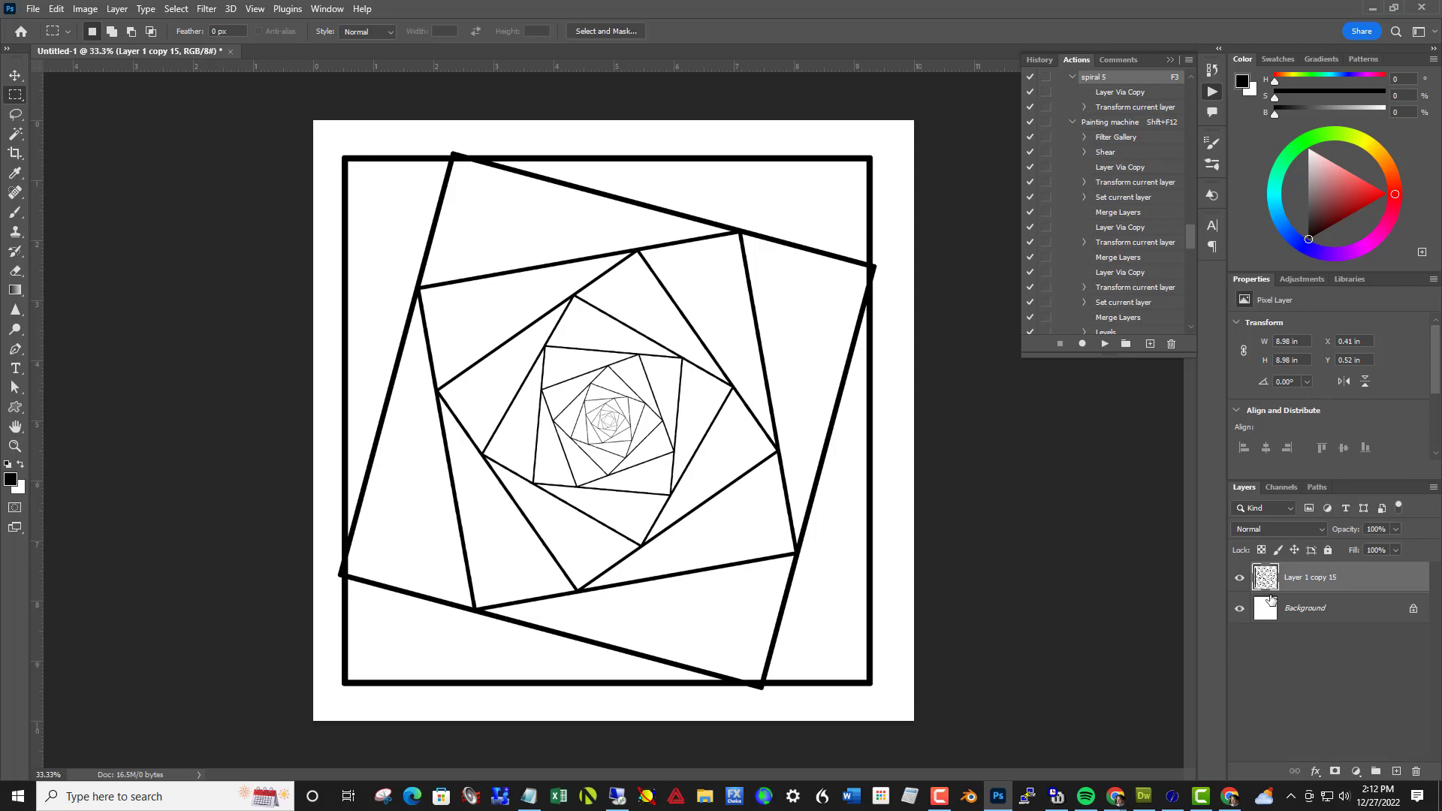
{"action": "key", "text": "Delete"}
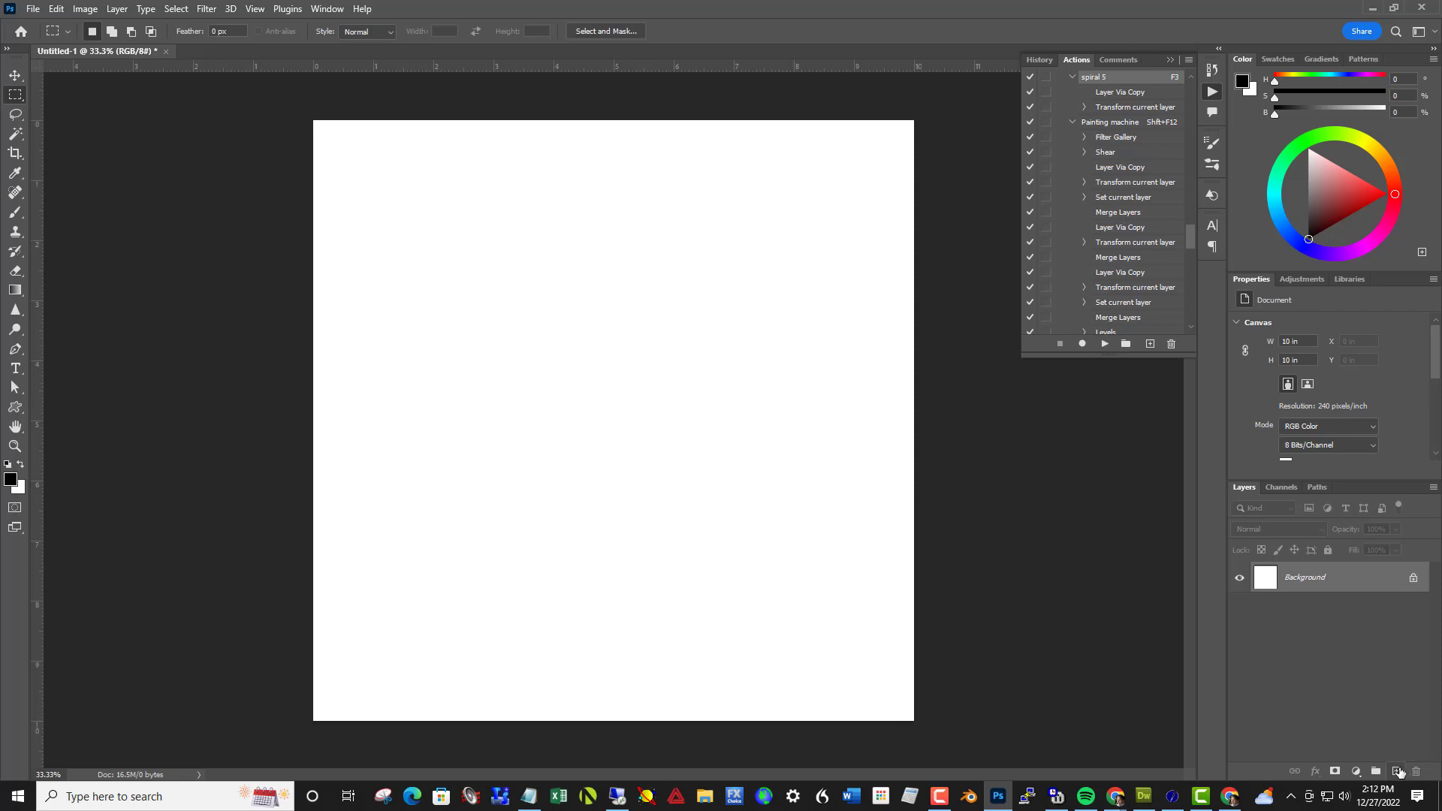
On a new layer, draw an unfilled 3-sided polygon about 8.51 in wide and 7.37 in high with a 21.38 px black stroke
{"action": "left_click", "coordinate": [1397, 771]}
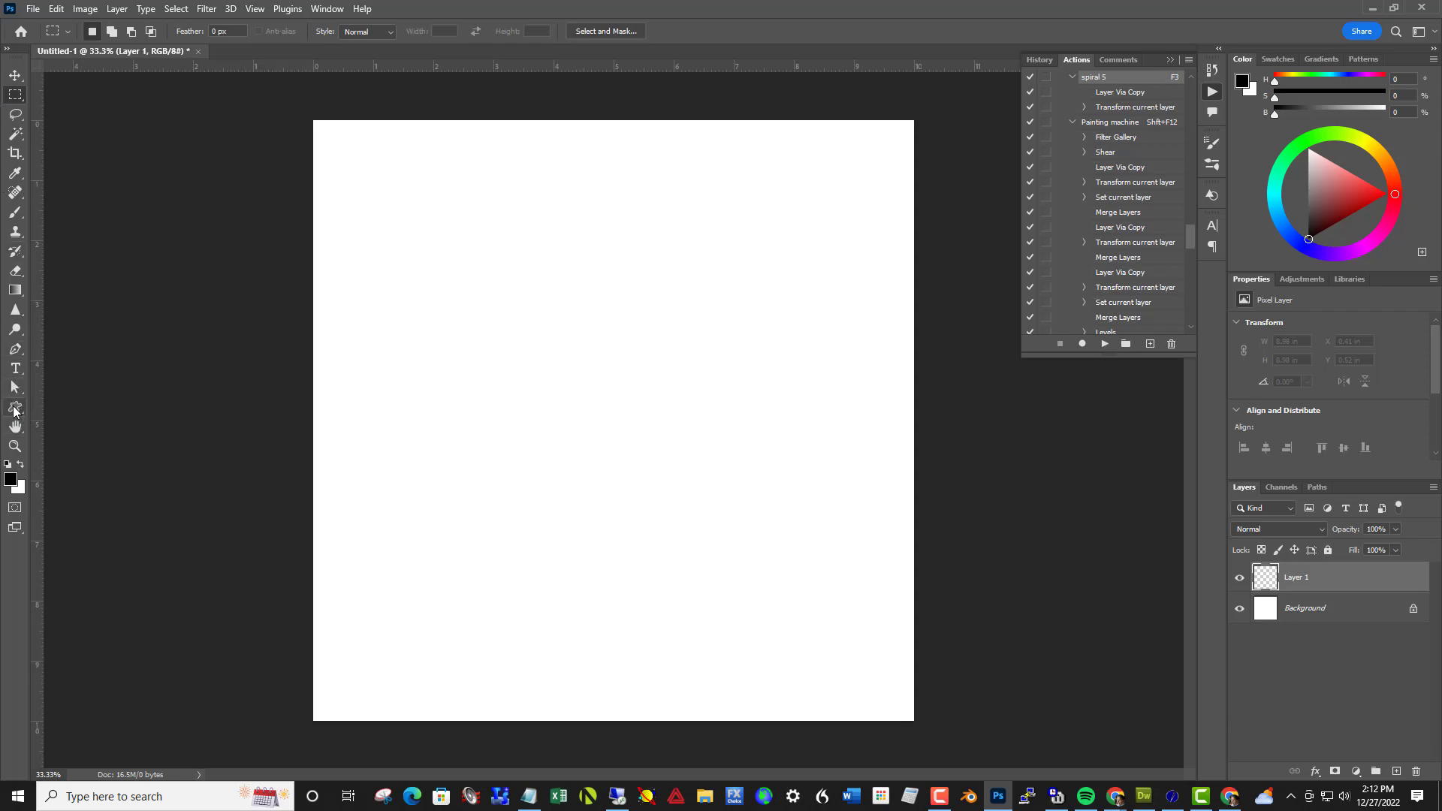
{"action": "left_click", "coordinate": [14, 409]}
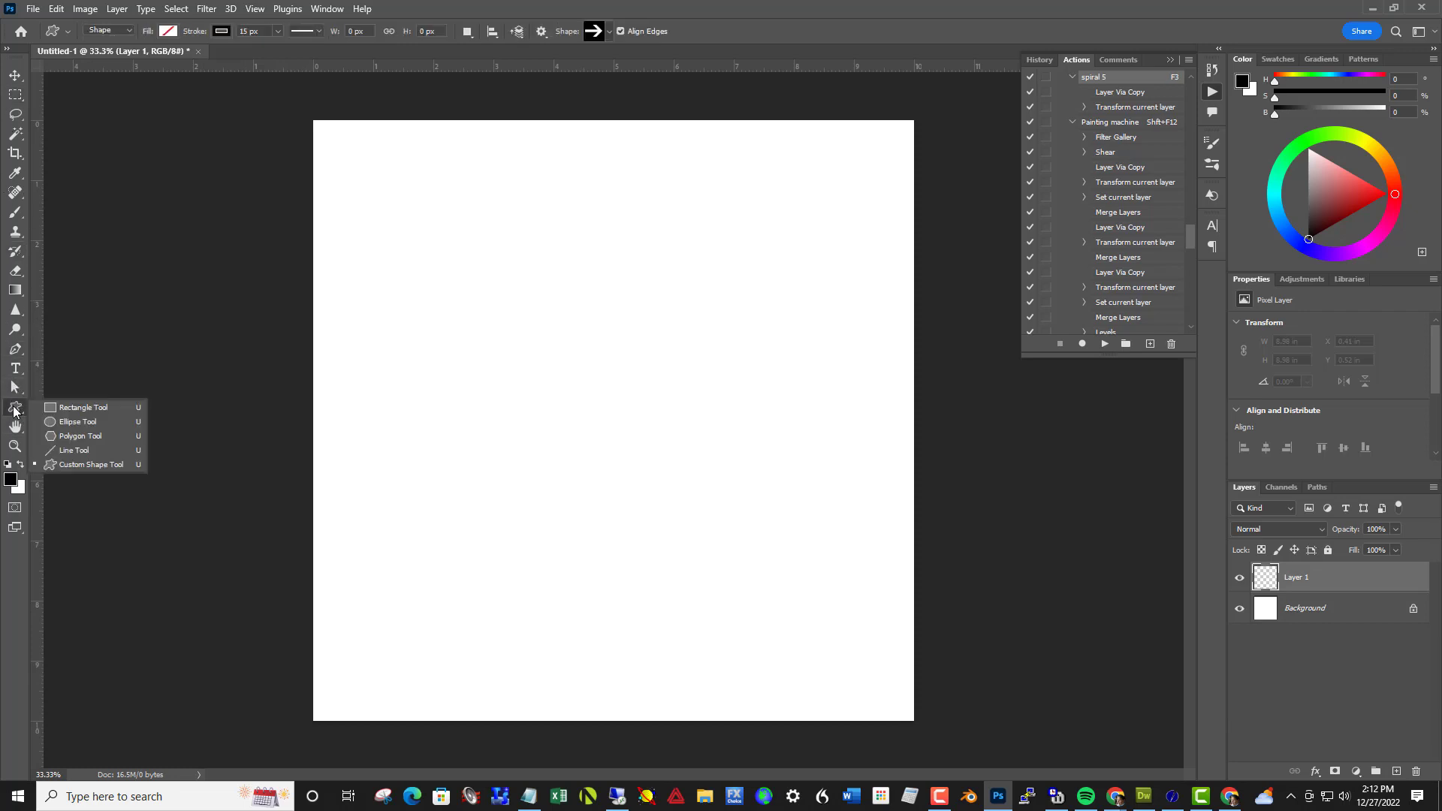
{"action": "left_click", "coordinate": [64, 434]}
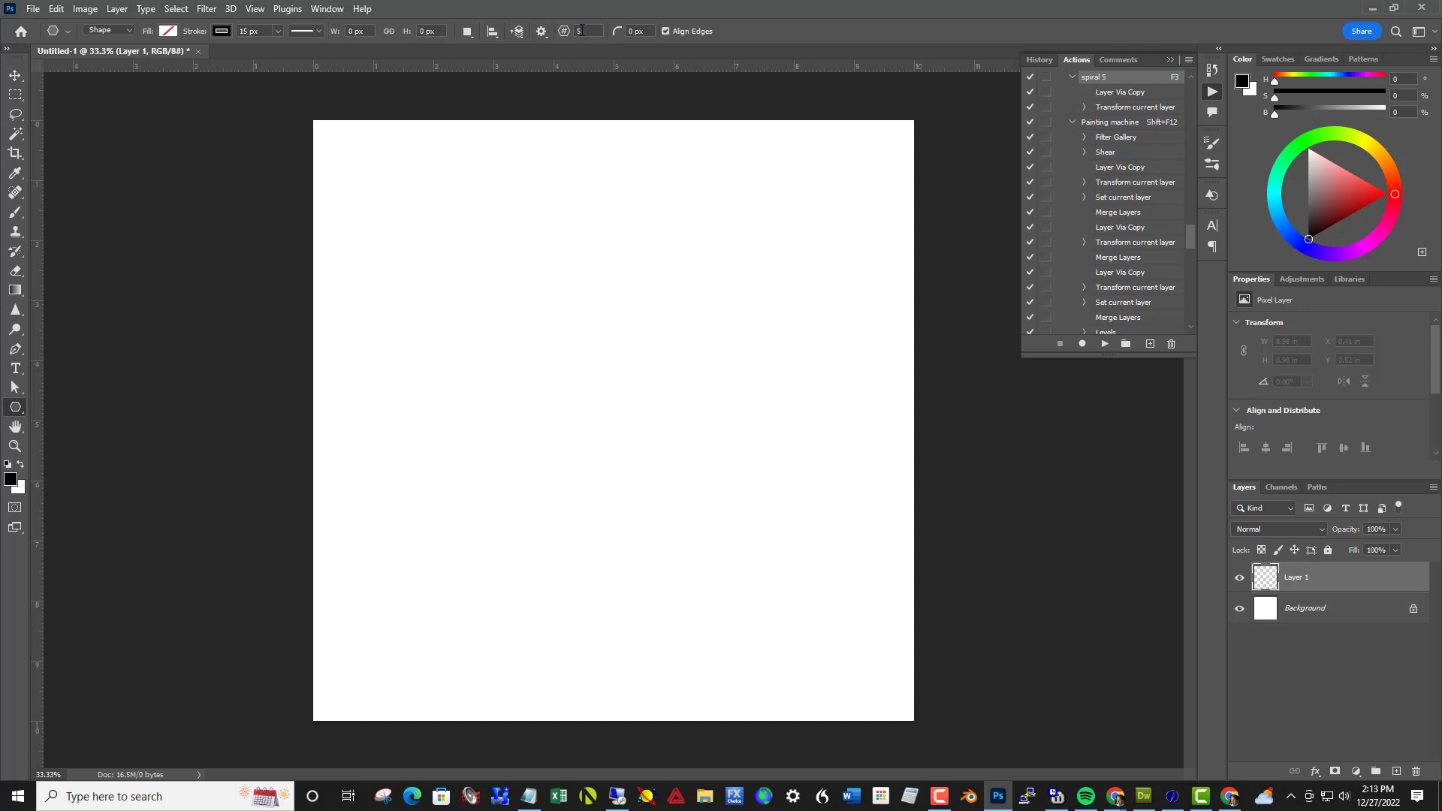
{"action": "left_click", "coordinate": [579, 31]}
{"action": "type", "text": "3"}
{"action": "left_click", "coordinate": [277, 32]}
{"action": "left_click_drag", "start_coordinate": [605, 402], "coordinate": [924, 738]}
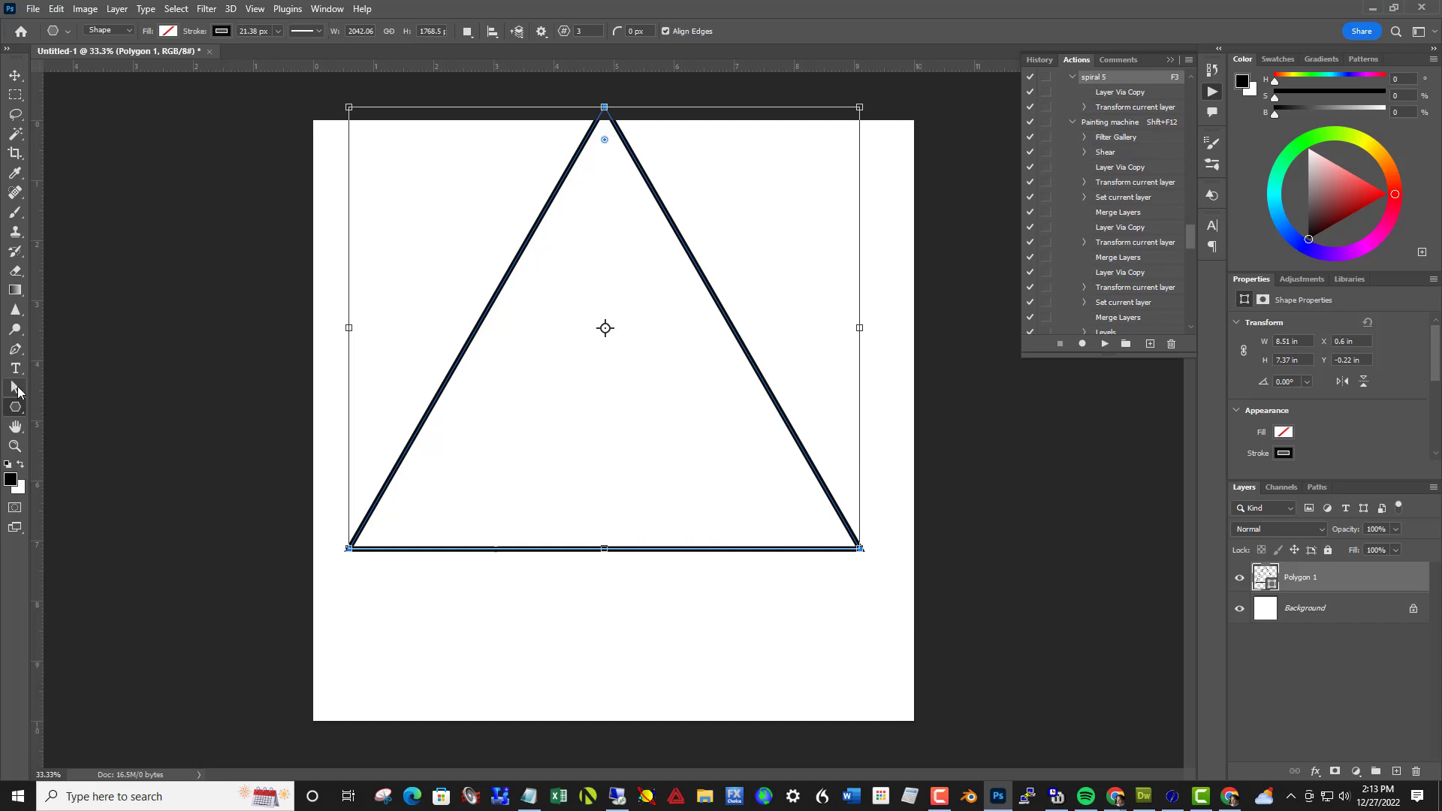
With the Path Selection tool, move the triangle fully onto the canvas and rotate it nearly level, to about -0.5°
{"action": "left_click", "coordinate": [18, 391]}
{"action": "left_click", "coordinate": [60, 388]}
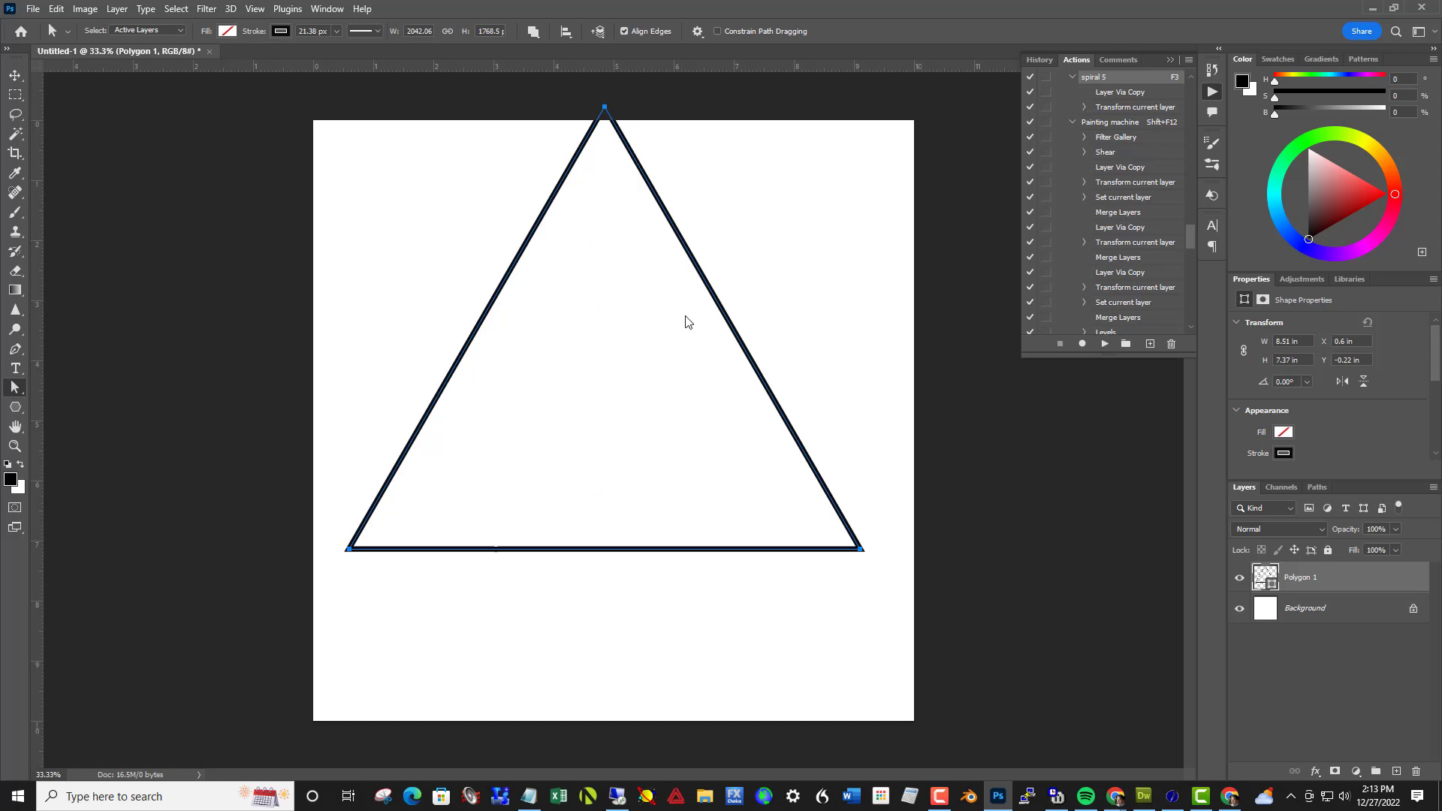
{"action": "key", "text": "ctrl+z"}
{"action": "key", "text": "ctrl+z"}
{"action": "key", "text": "ctrl+z"}
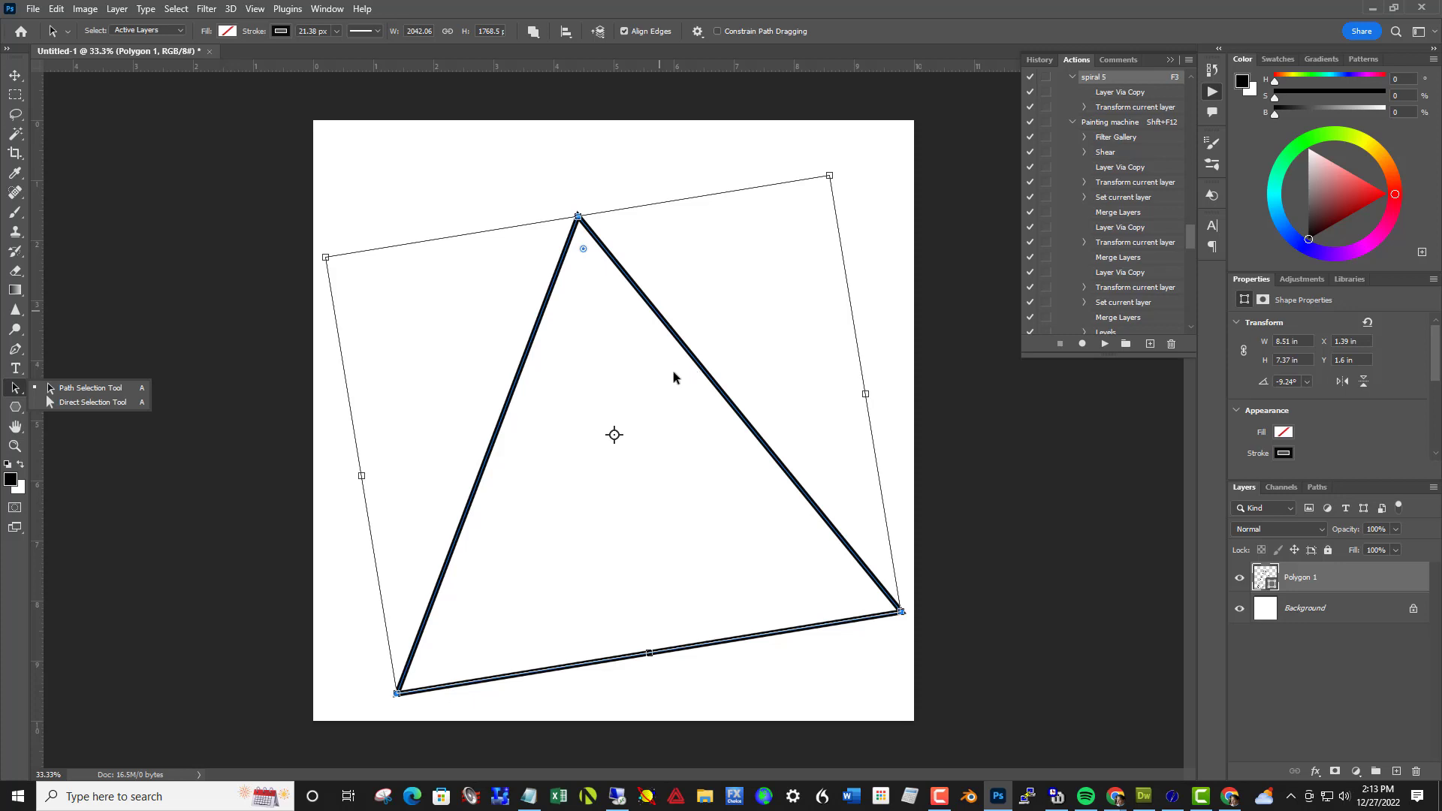
{"action": "left_click_drag", "start_coordinate": [673, 377], "coordinate": [669, 340]}
{"action": "key", "text": "ctrl+t"}
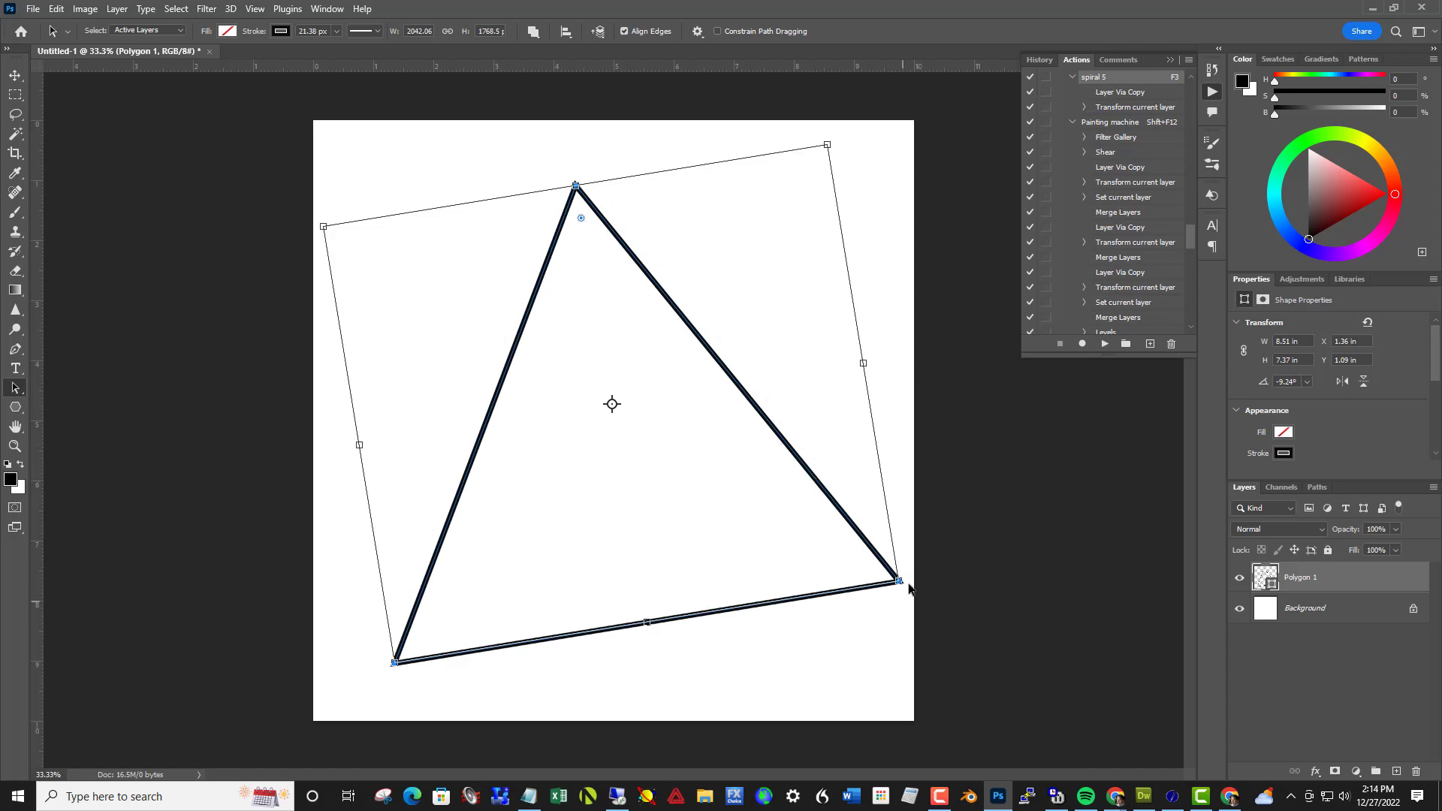
{"action": "left_click_drag", "start_coordinate": [911, 588], "coordinate": [896, 642]}
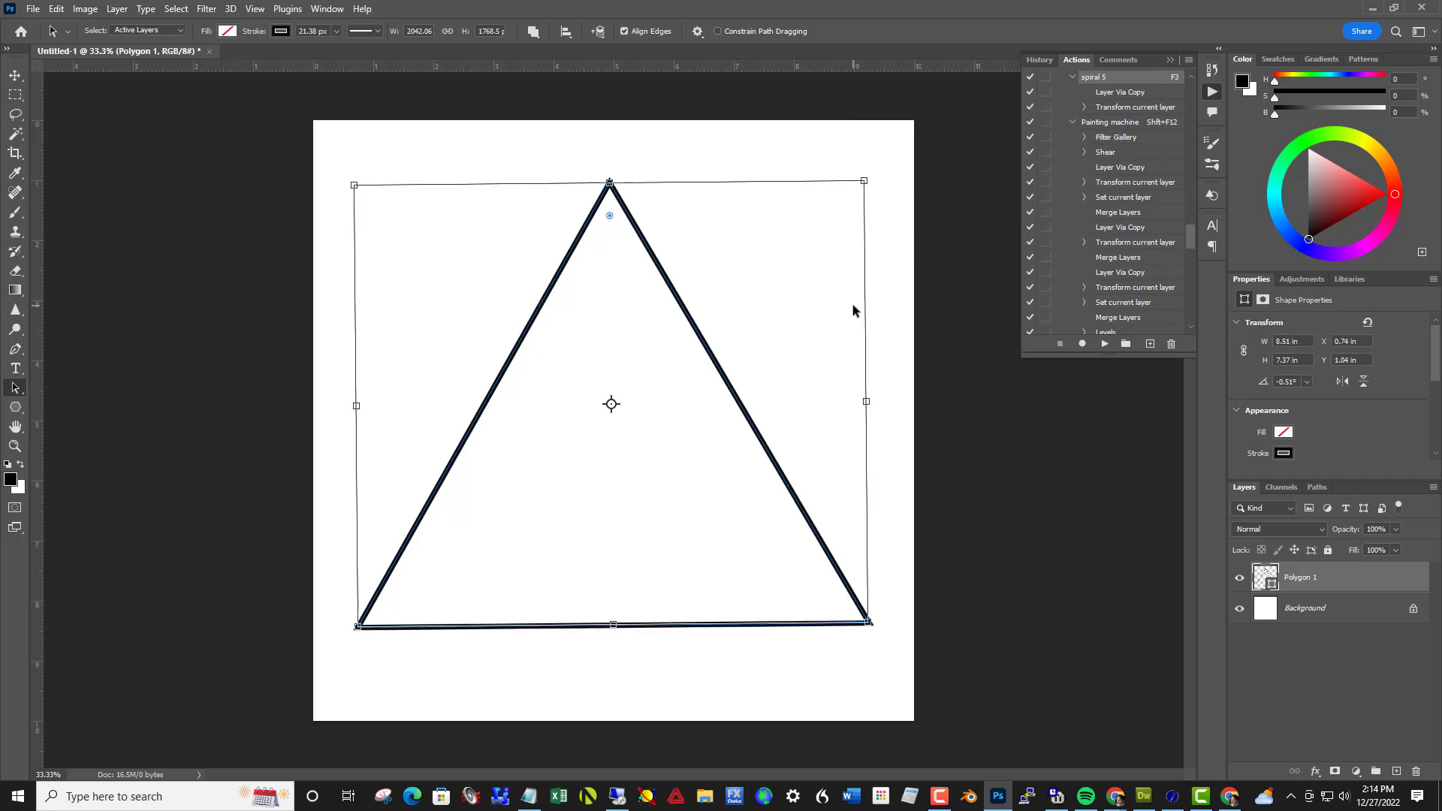
{"action": "key", "text": "Return"}
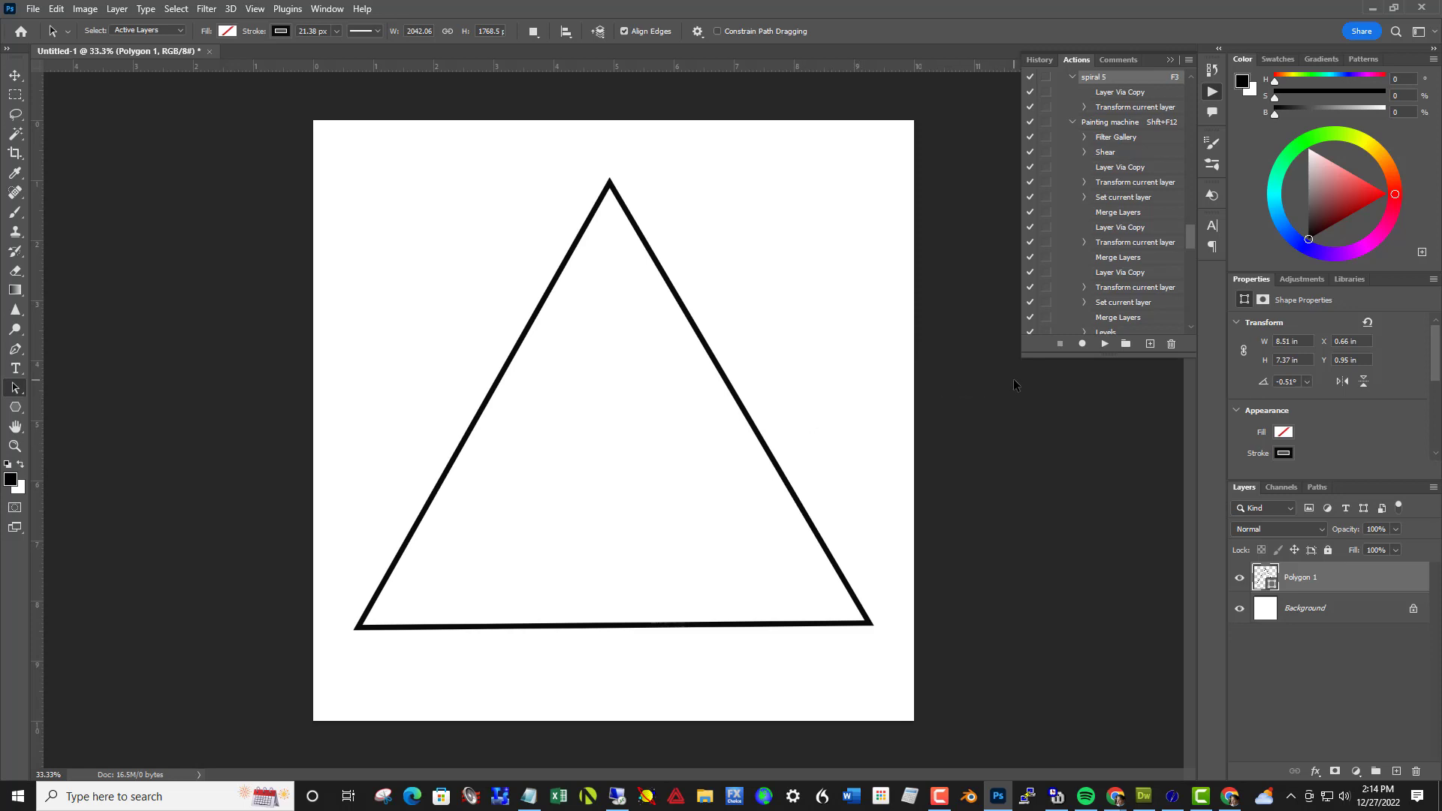
Play the spiral 5 action nine times on the triangle to build a nested spiral of shrinking triangles
{"action": "key", "text": "F3"}
{"action": "key", "text": "F3"}
{"action": "key", "text": "F3"}
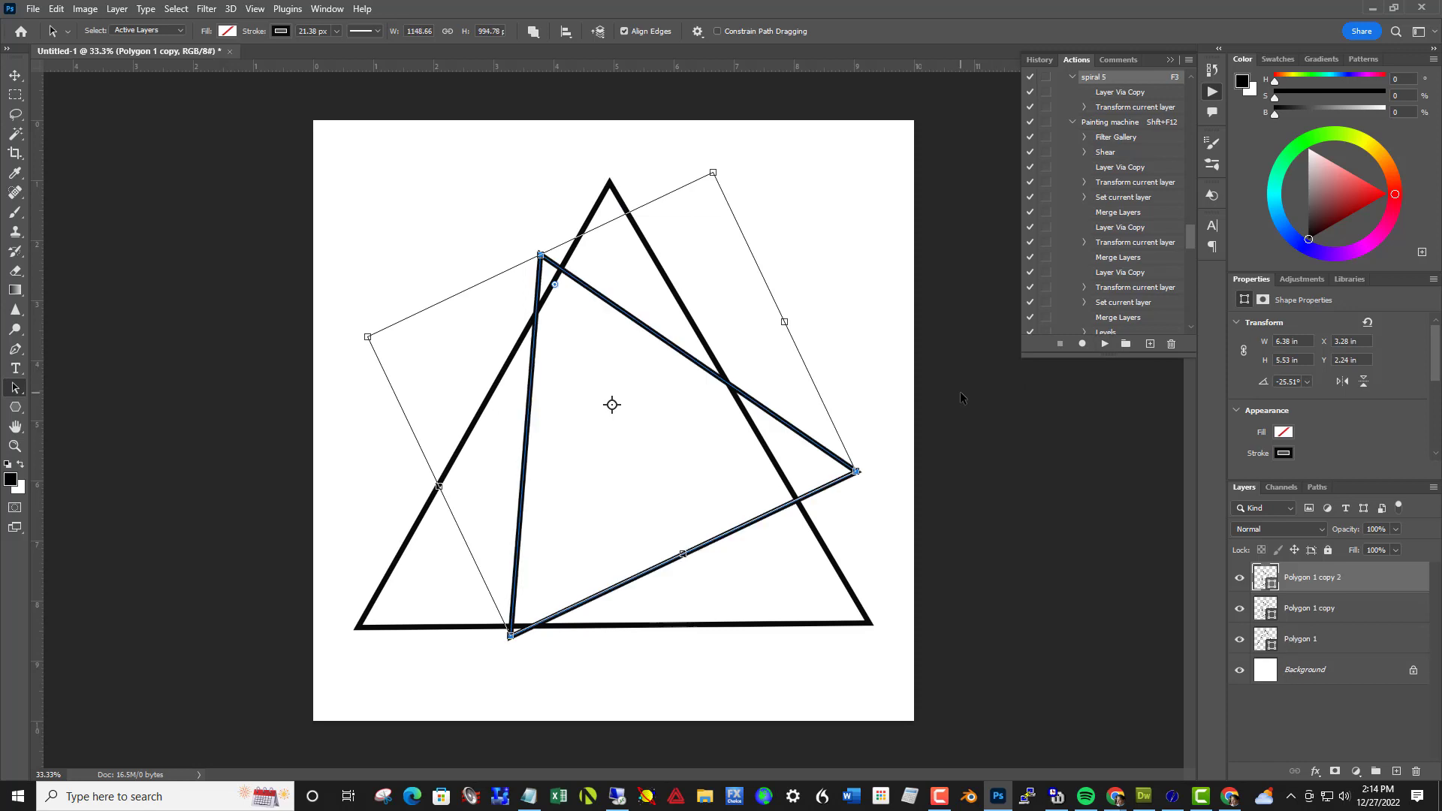
{"action": "key", "text": "F3"}
{"action": "key", "text": "F3"}
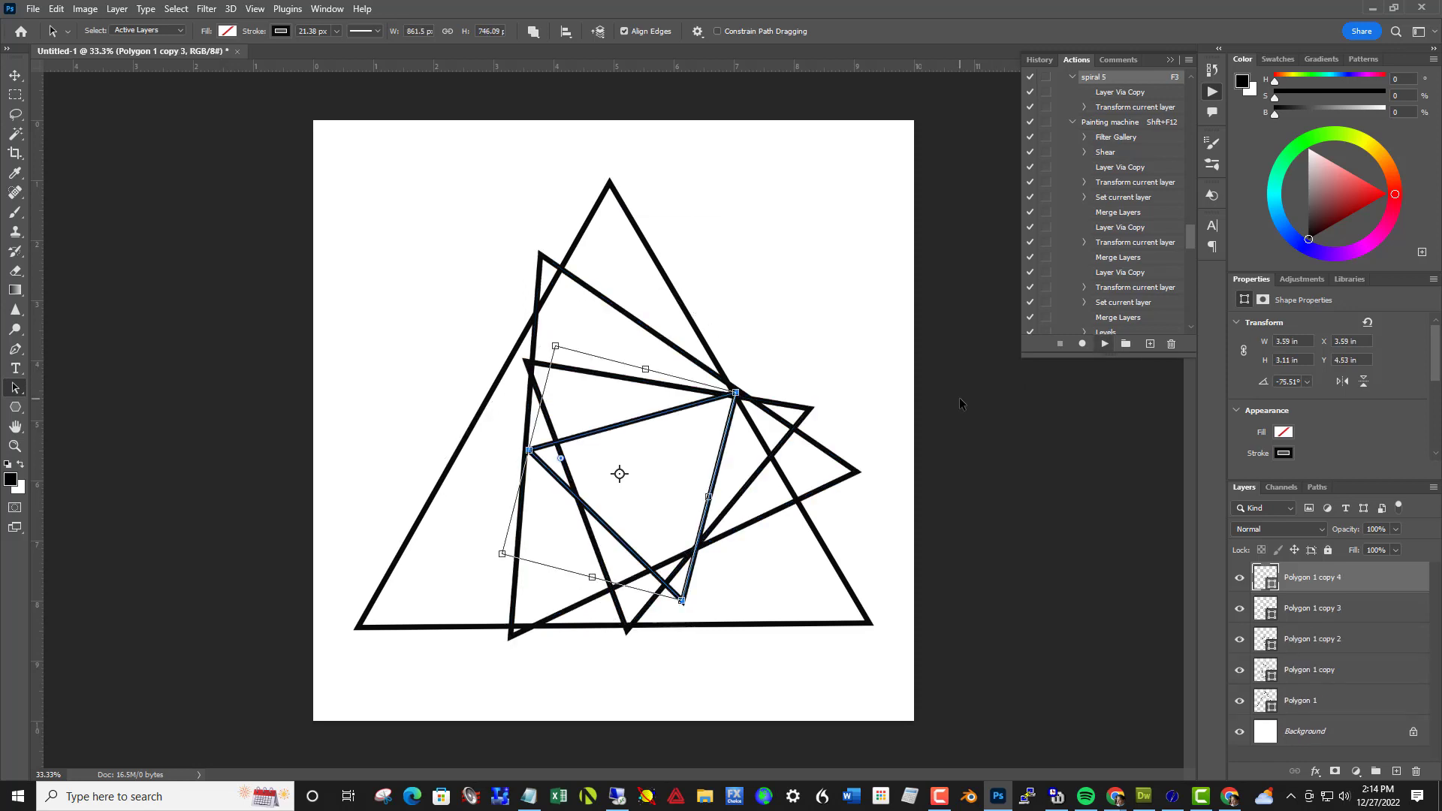
{"action": "key", "text": "F3"}
{"action": "key", "text": "F3"}
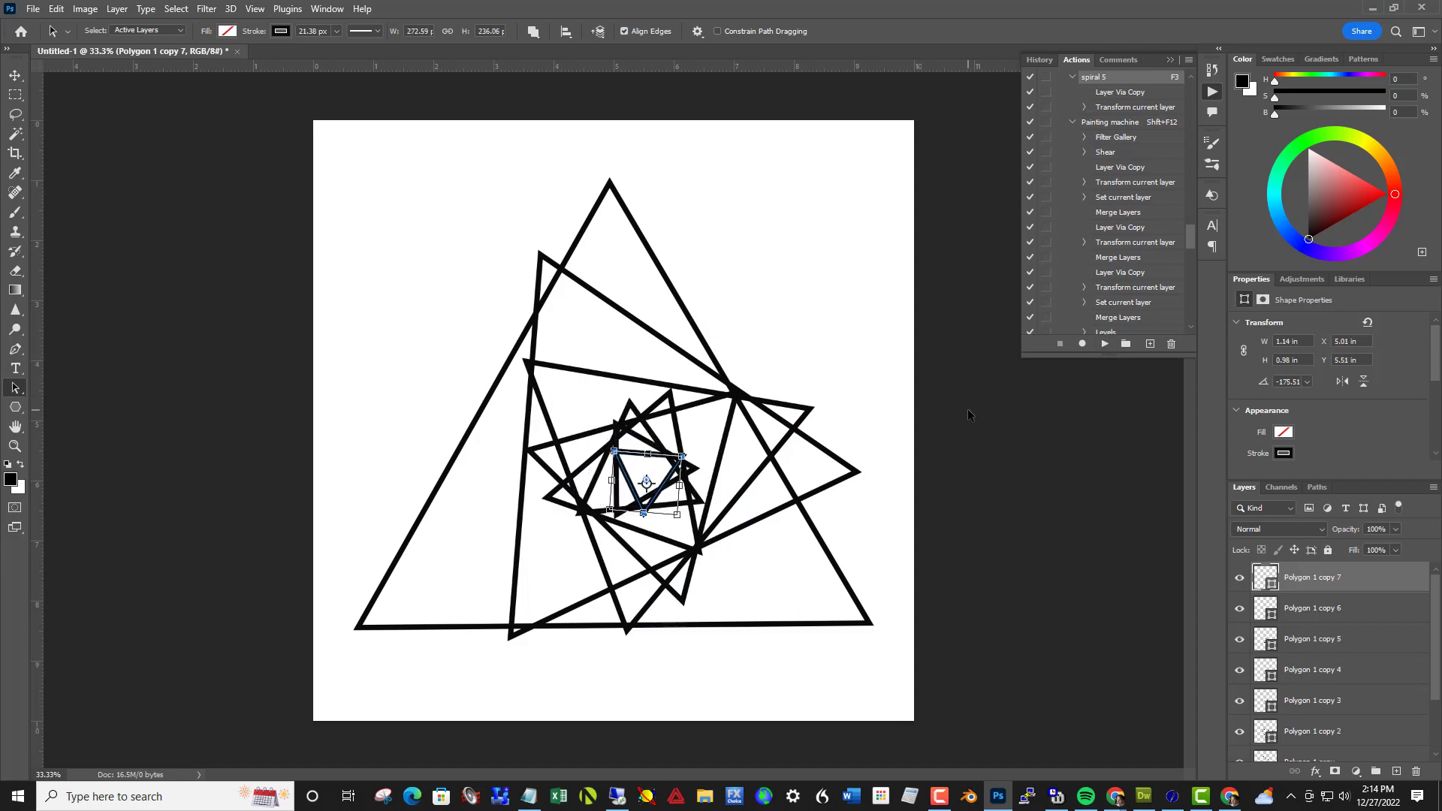
{"action": "key", "text": "F3"}
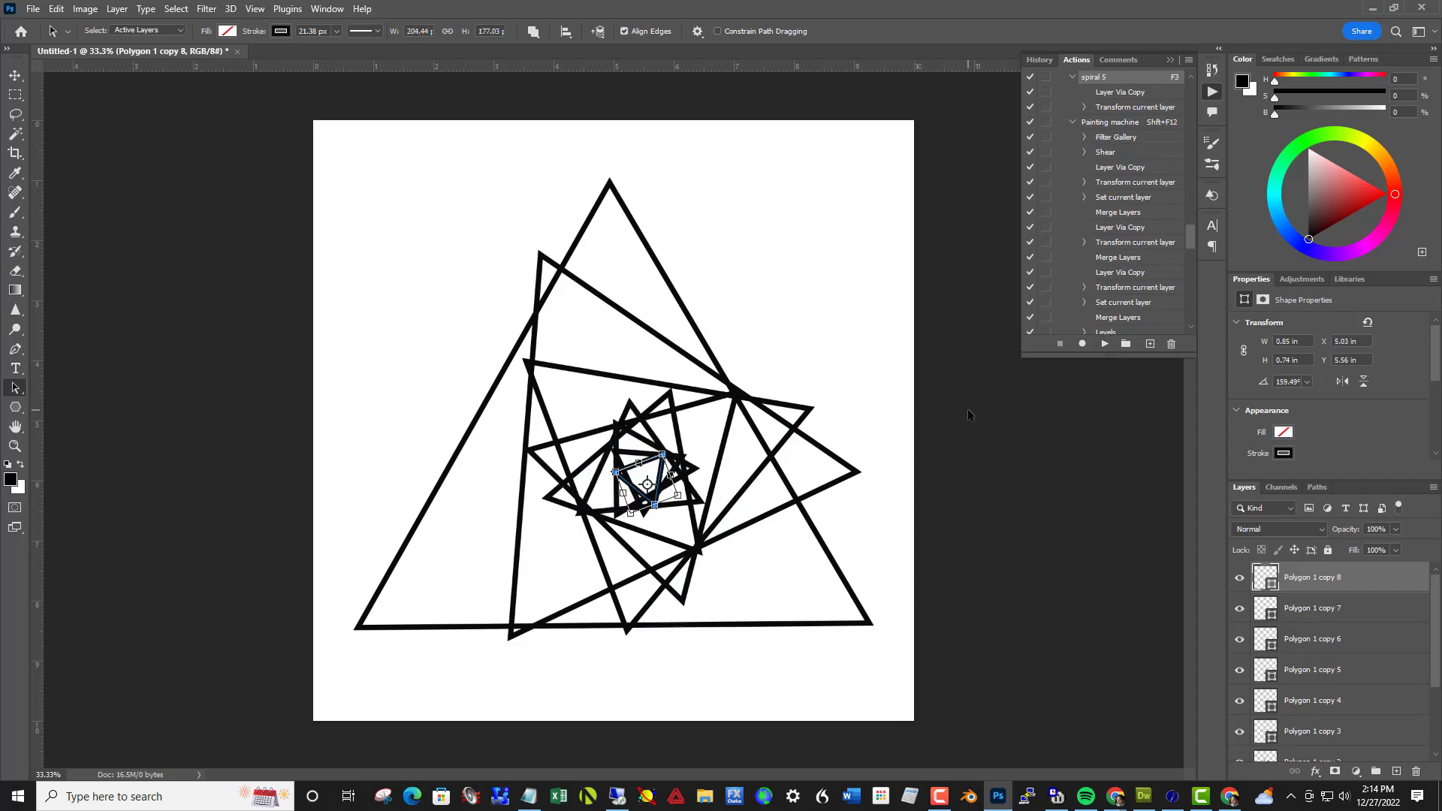
{"action": "key", "text": "F3"}
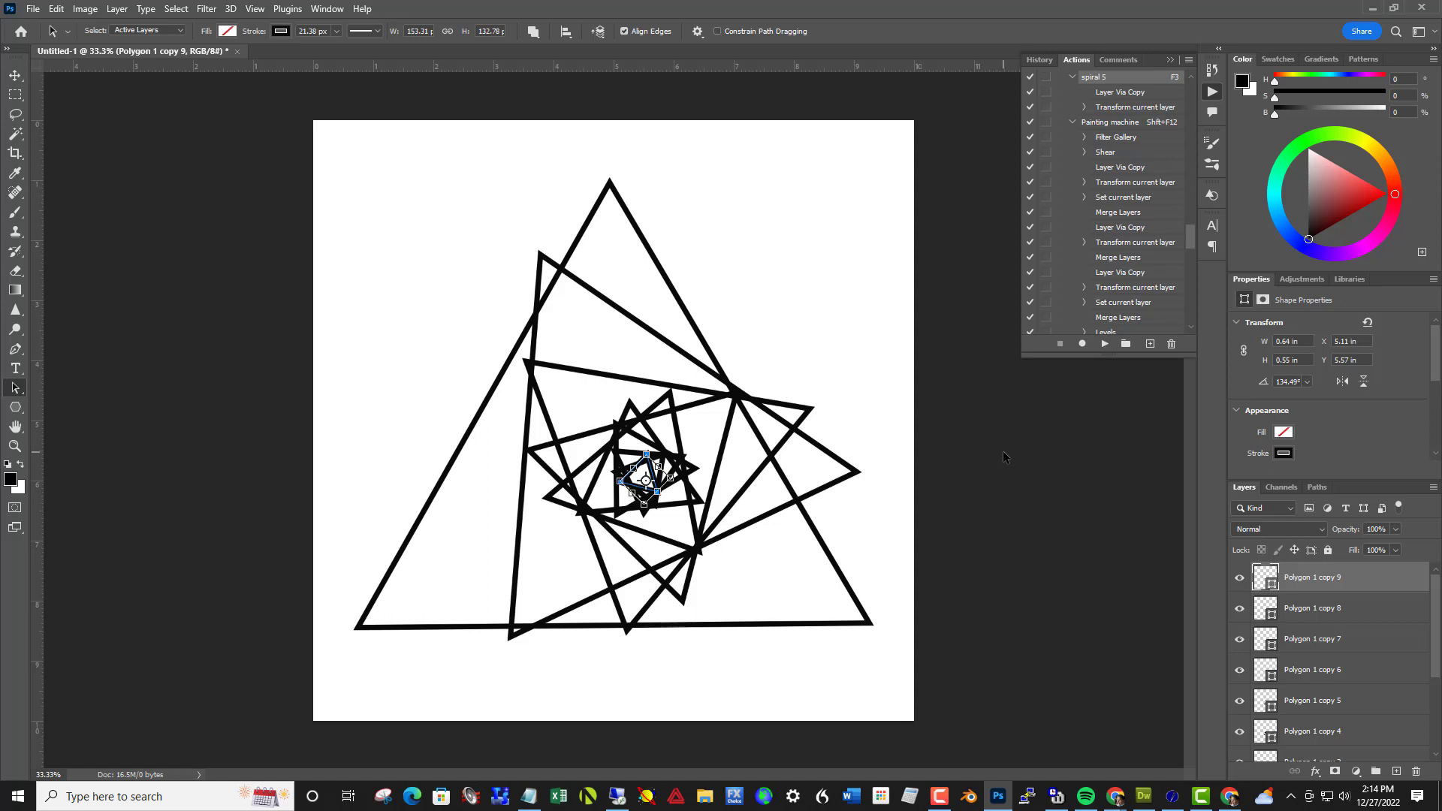
Undo the spiral 5 action plays back to the first untransformed copy of the triangle
{"action": "key", "text": "ctrl+z"}
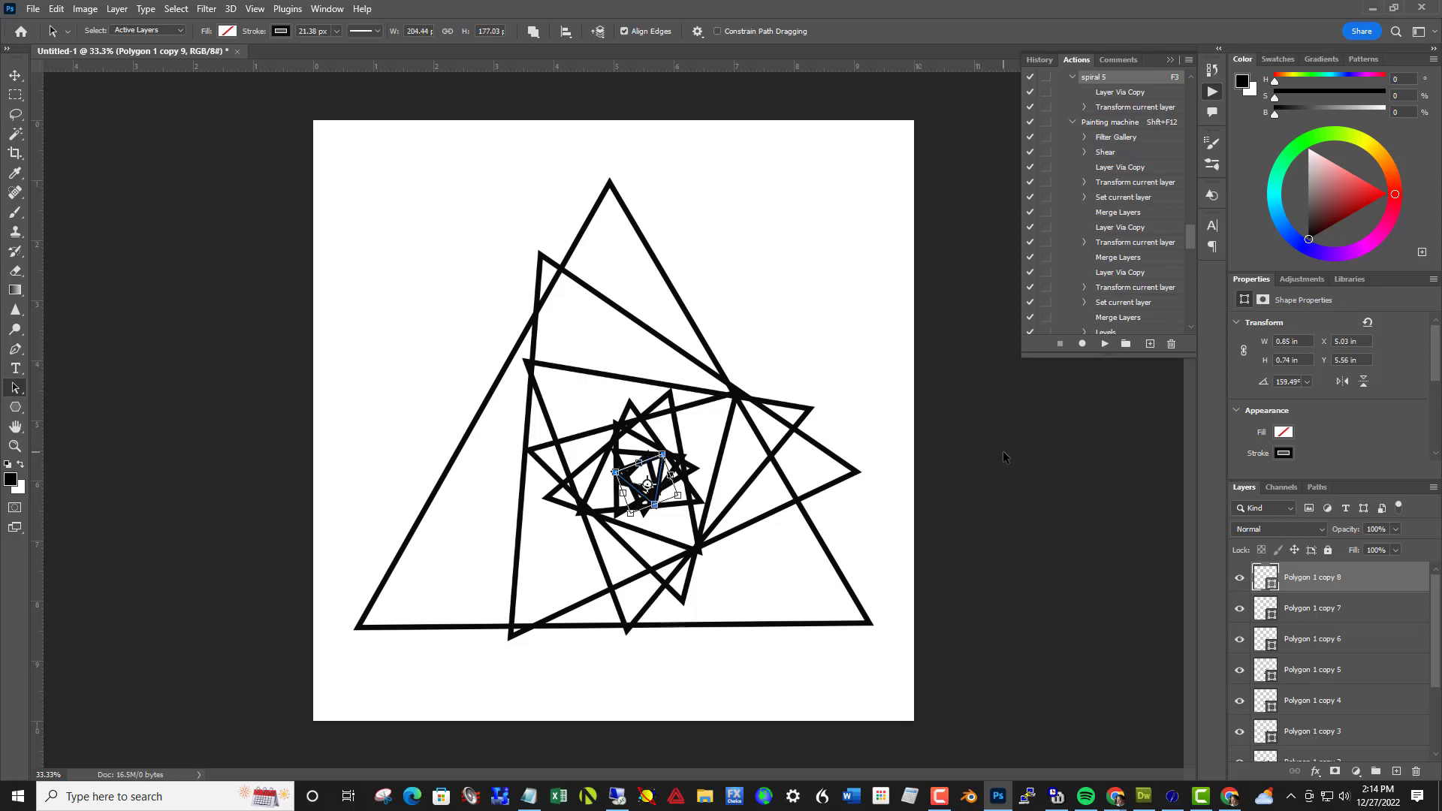
{"action": "key", "text": "ctrl+z"}
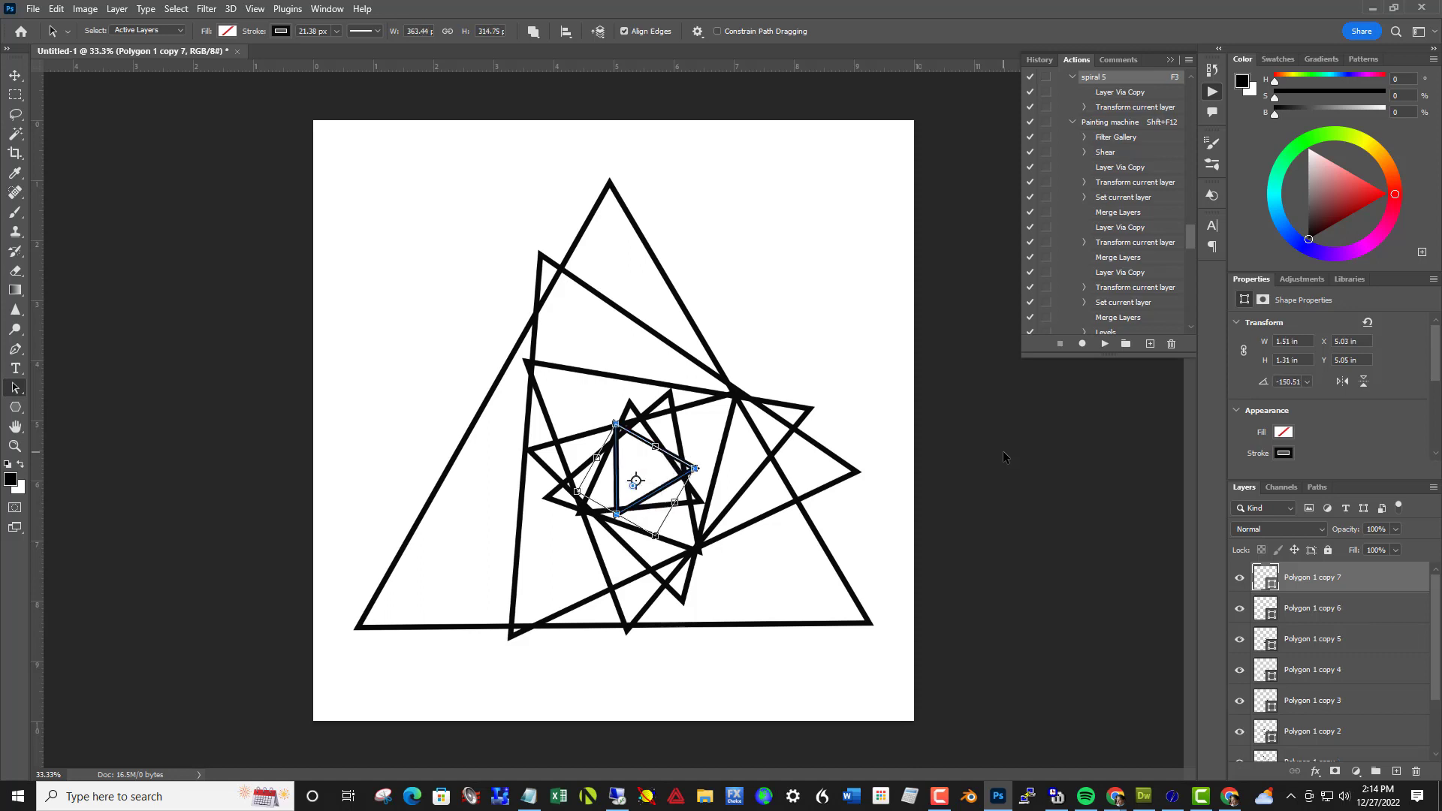
{"action": "key", "text": "ctrl+z"}
{"action": "key", "text": "ctrl+z"}
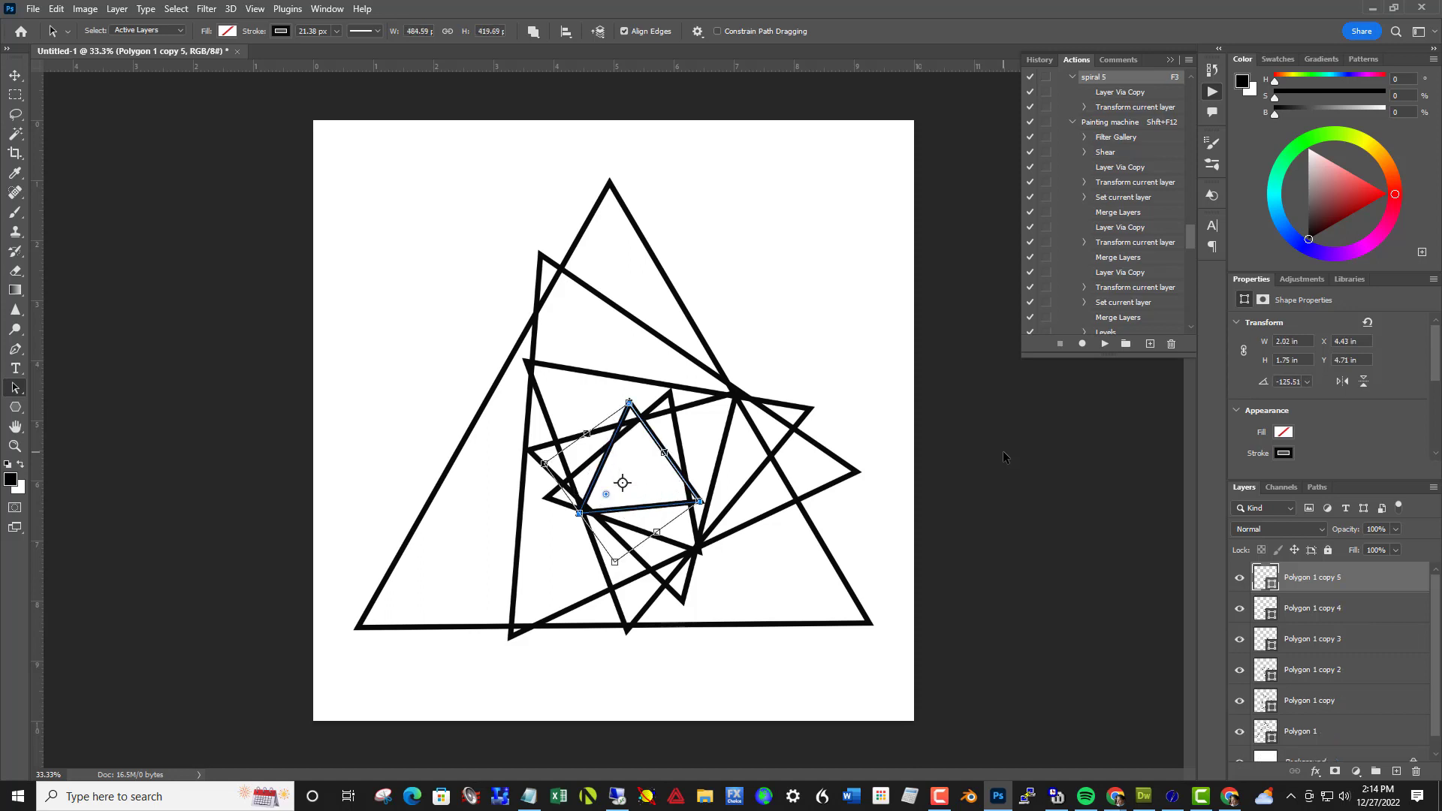
{"action": "key", "text": "ctrl+z"}
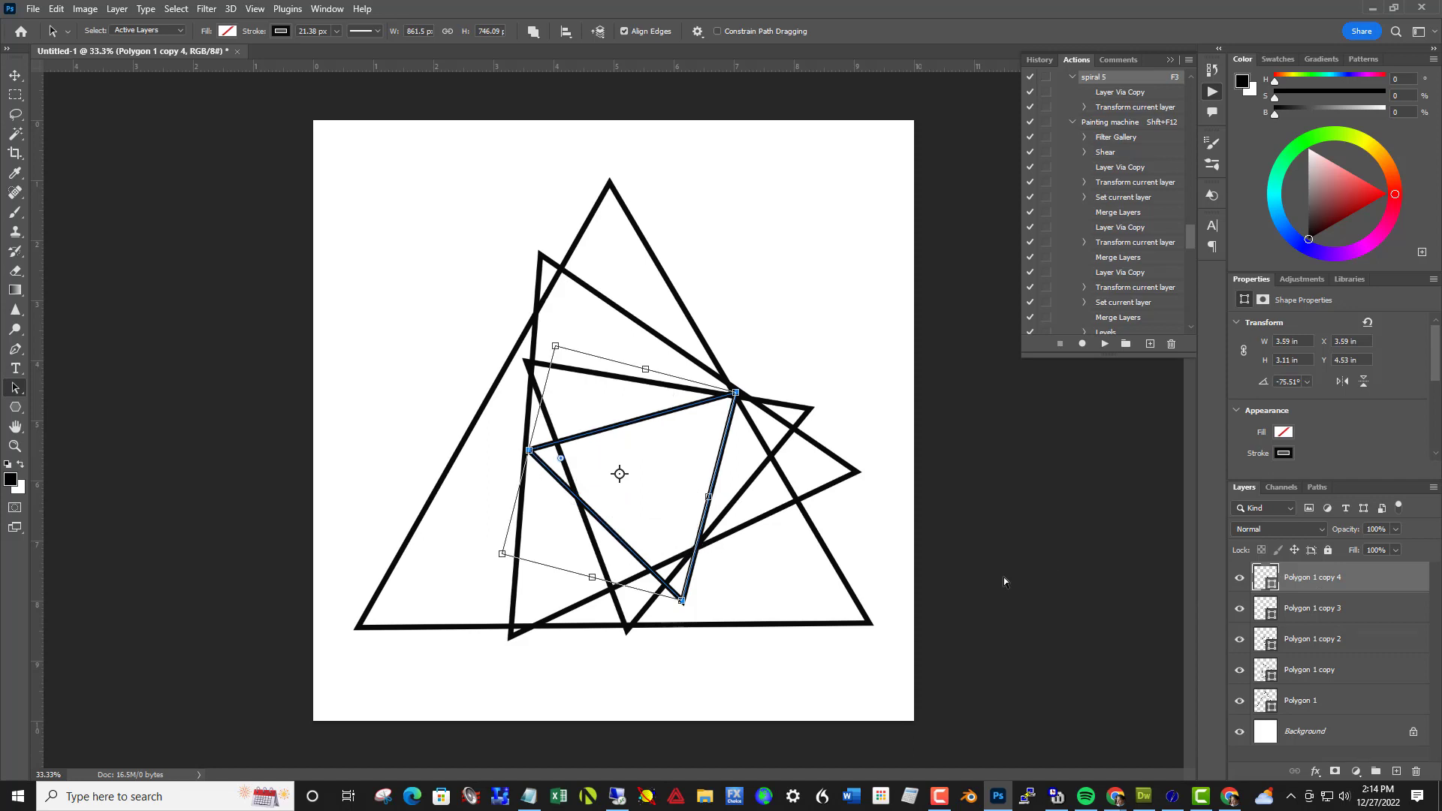
{"action": "key", "text": "ctrl+z"}
{"action": "key", "text": "ctrl+z"}
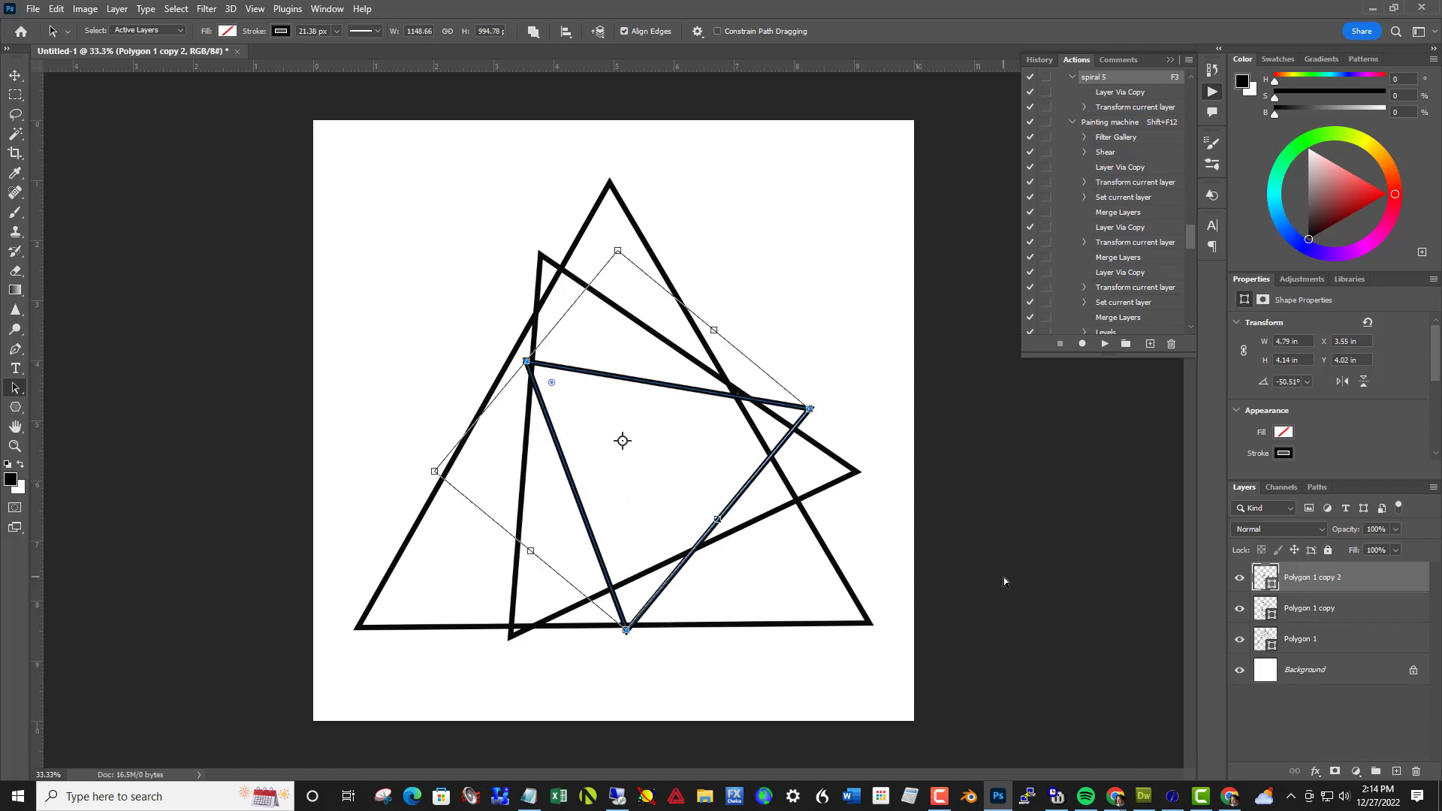
{"action": "key", "text": "ctrl+z"}
{"action": "key", "text": "ctrl+z"}
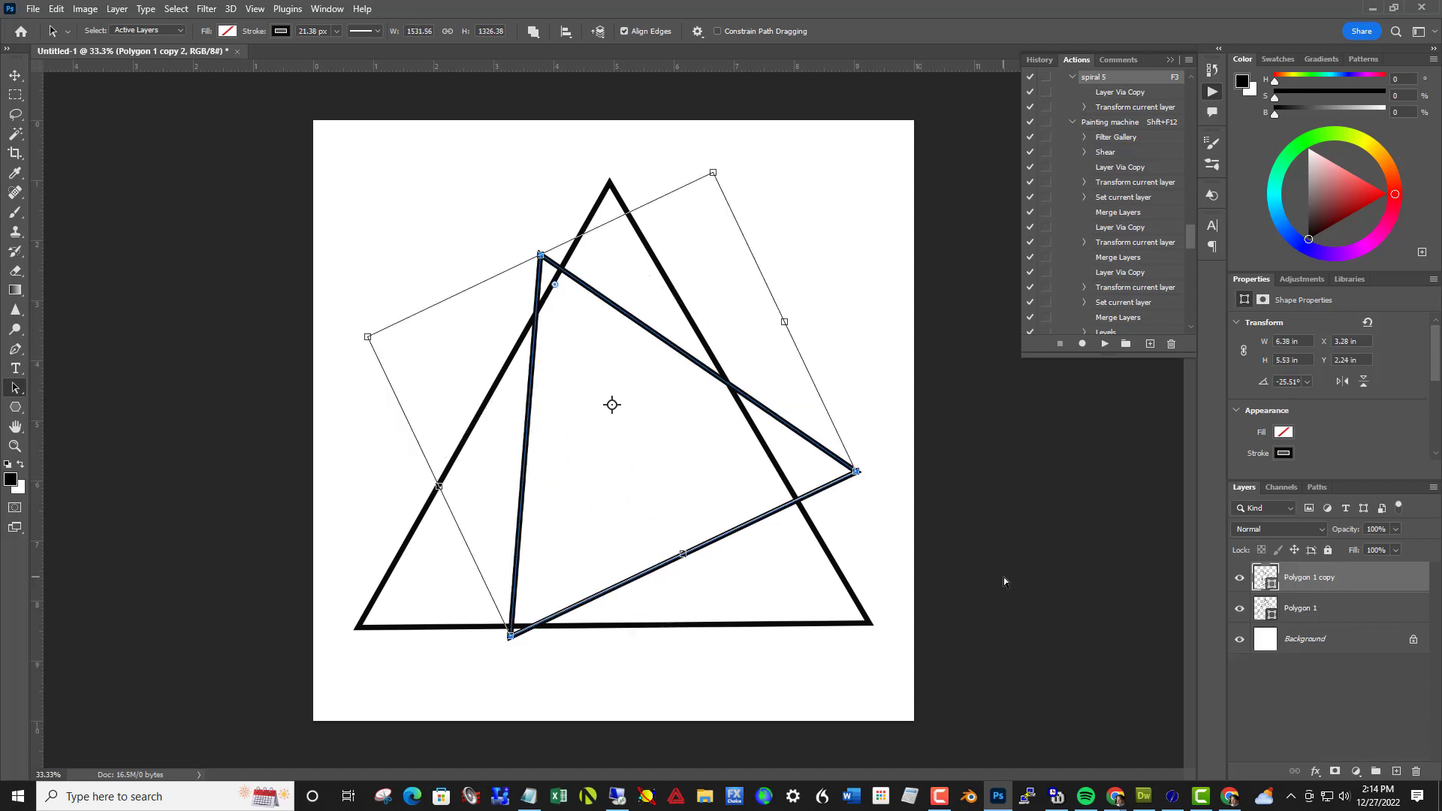
{"action": "key", "text": "ctrl+z"}
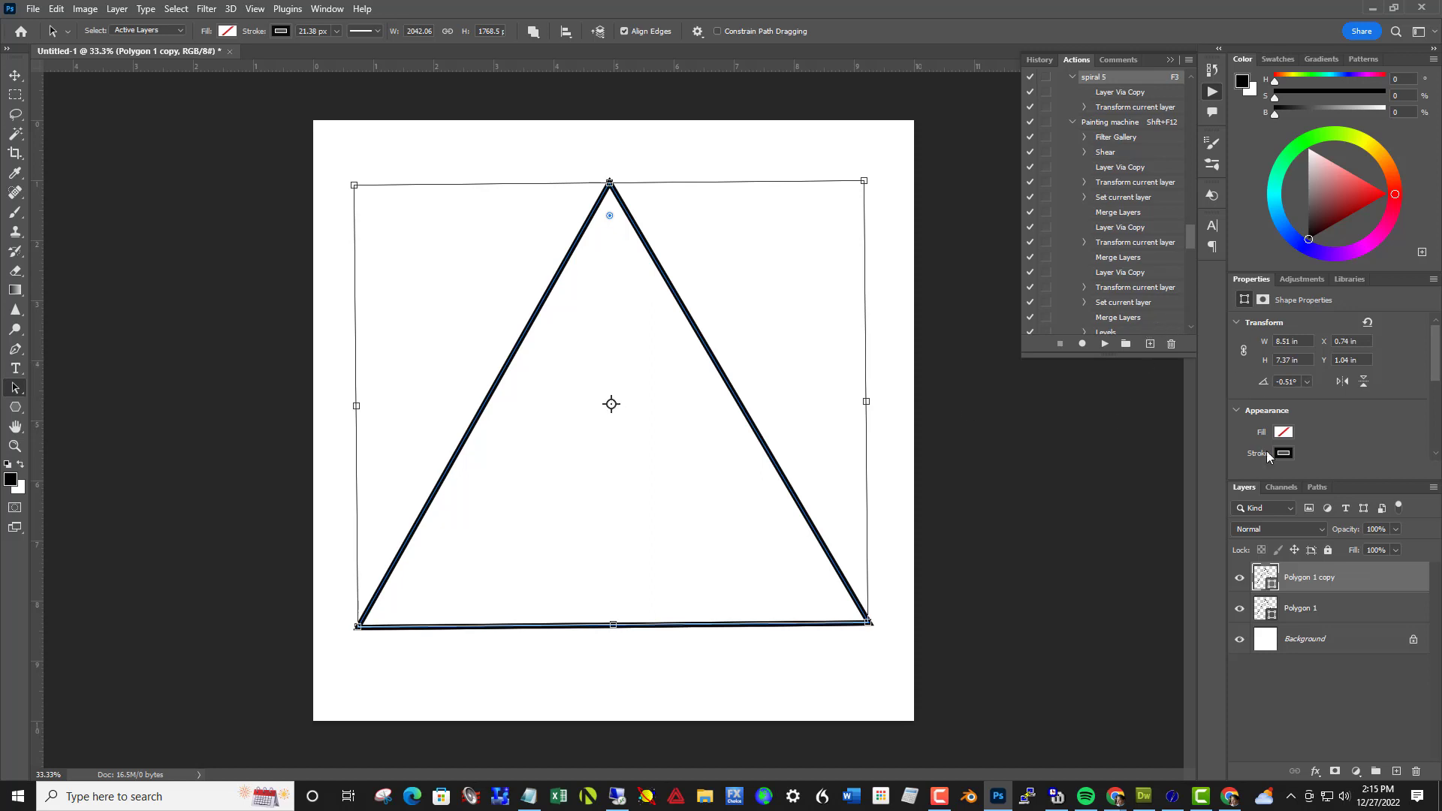
Start recording a new action named spiral 1 and duplicate the triangle layer
{"action": "left_click", "coordinate": [1151, 344]}
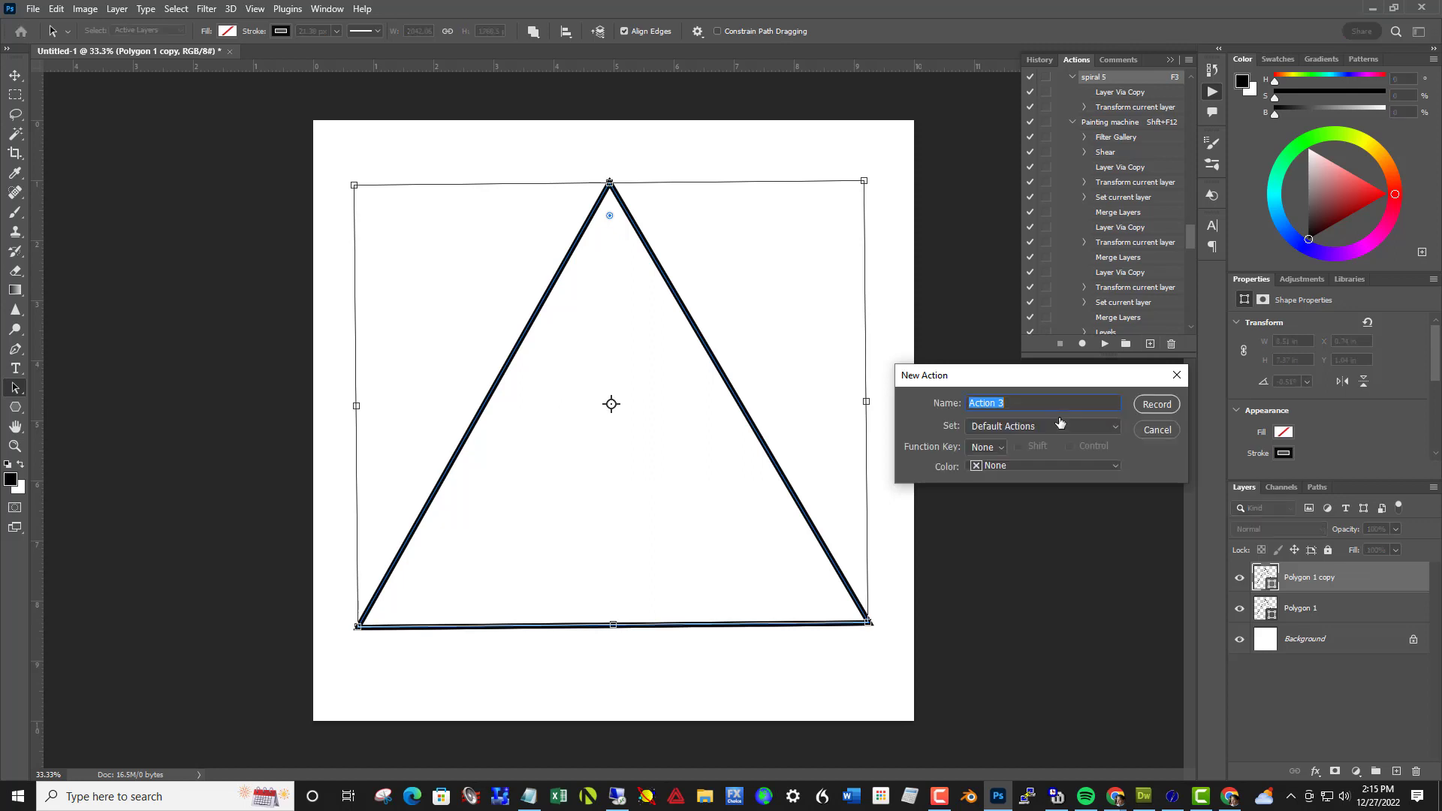
{"action": "type", "text": "spiral 1"}
{"action": "left_click", "coordinate": [1151, 404]}
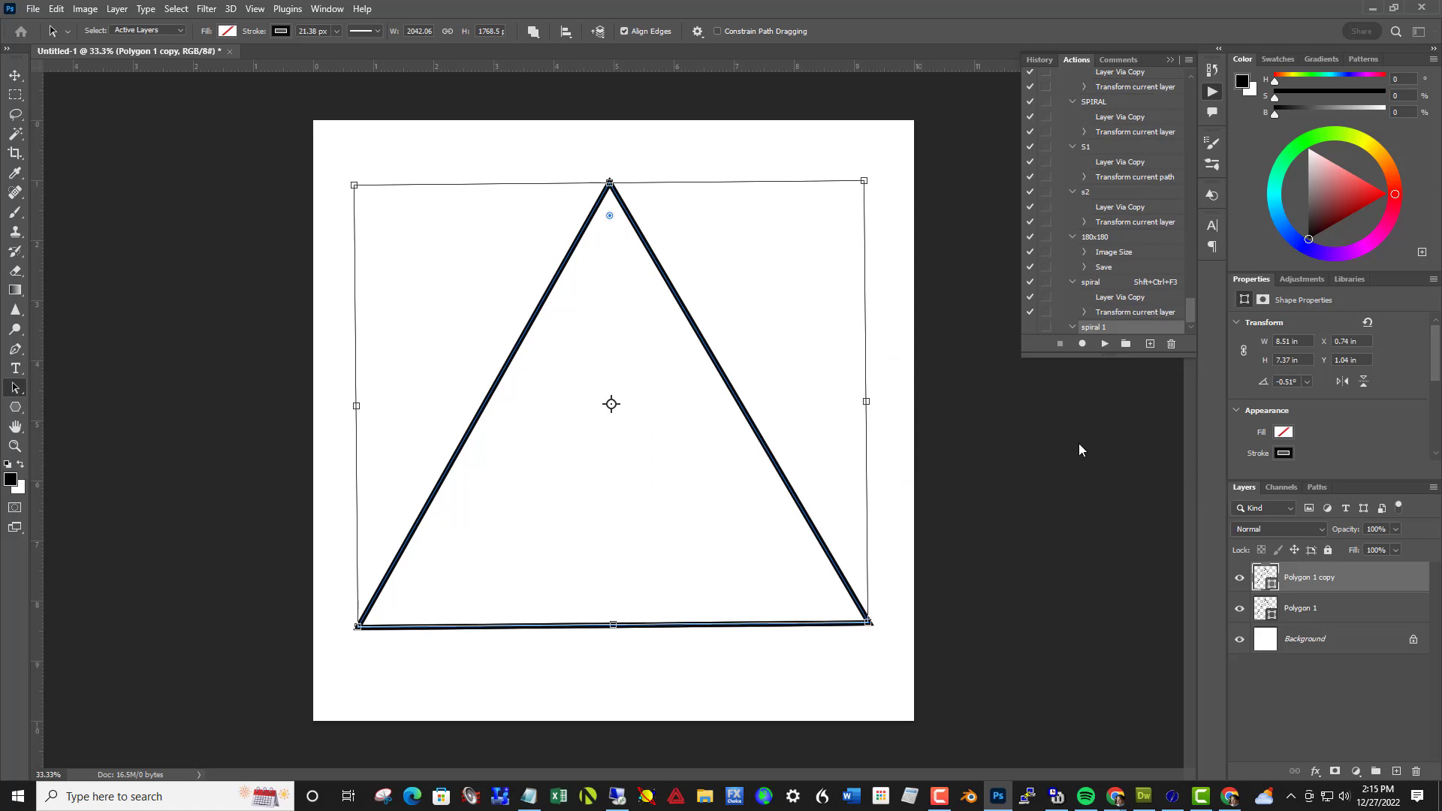
{"action": "key", "text": "ctrl+j"}
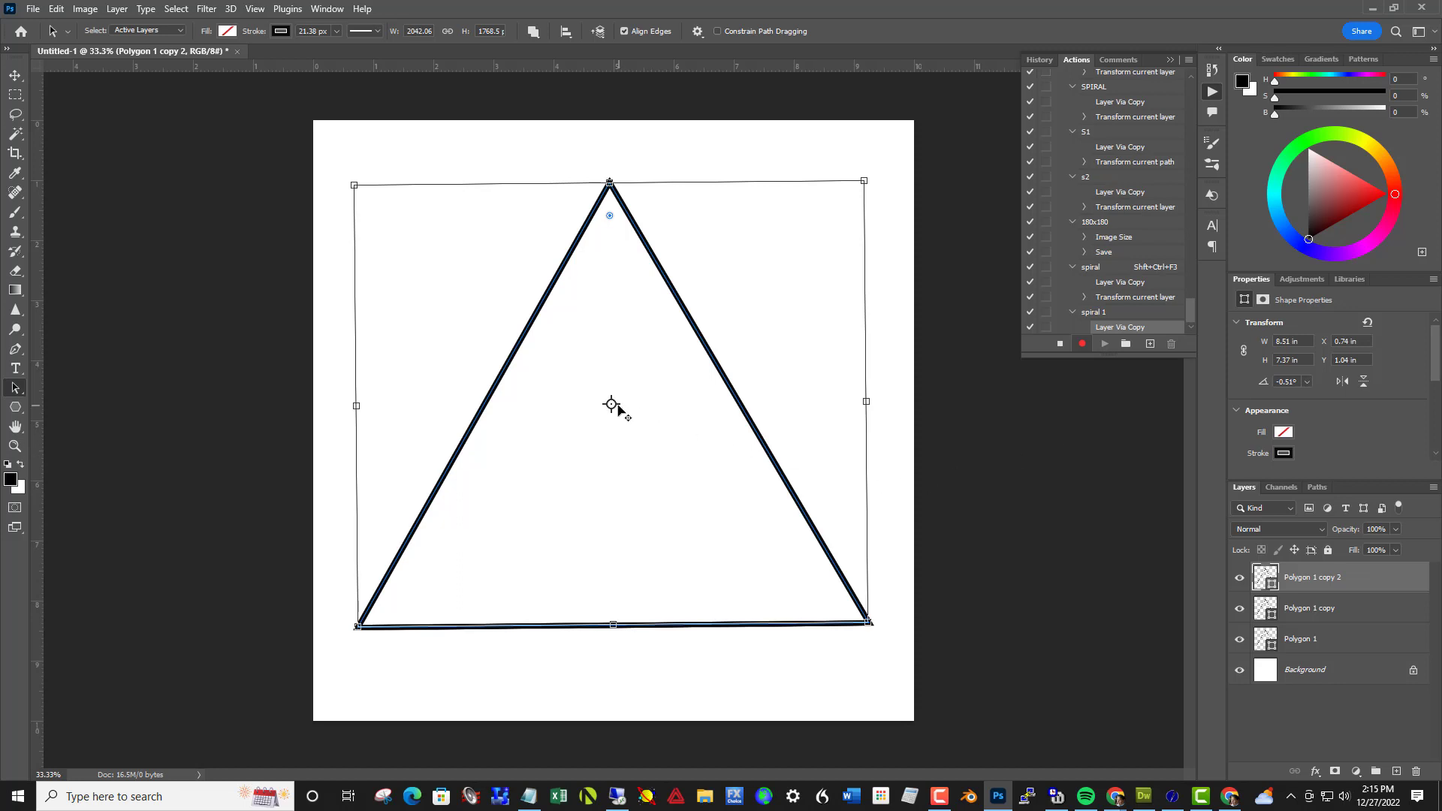
Free-transform the duplicated triangle and rotate it 15° about its centre
{"action": "left_click_drag", "start_coordinate": [622, 419], "coordinate": [742, 542]}
{"action": "key", "text": "ctrl+t"}
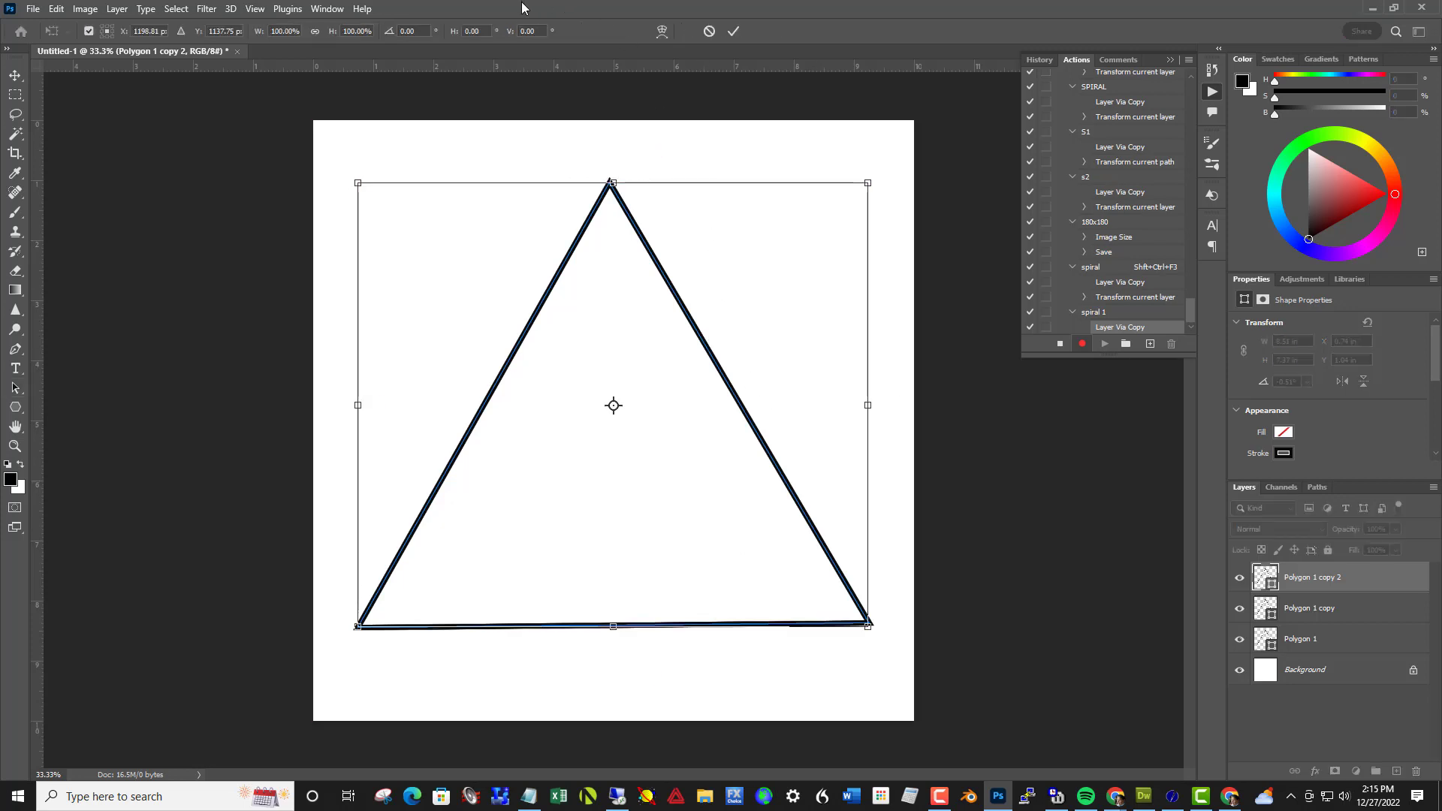
{"action": "left_click", "coordinate": [399, 35]}
{"action": "type", "text": "5"}
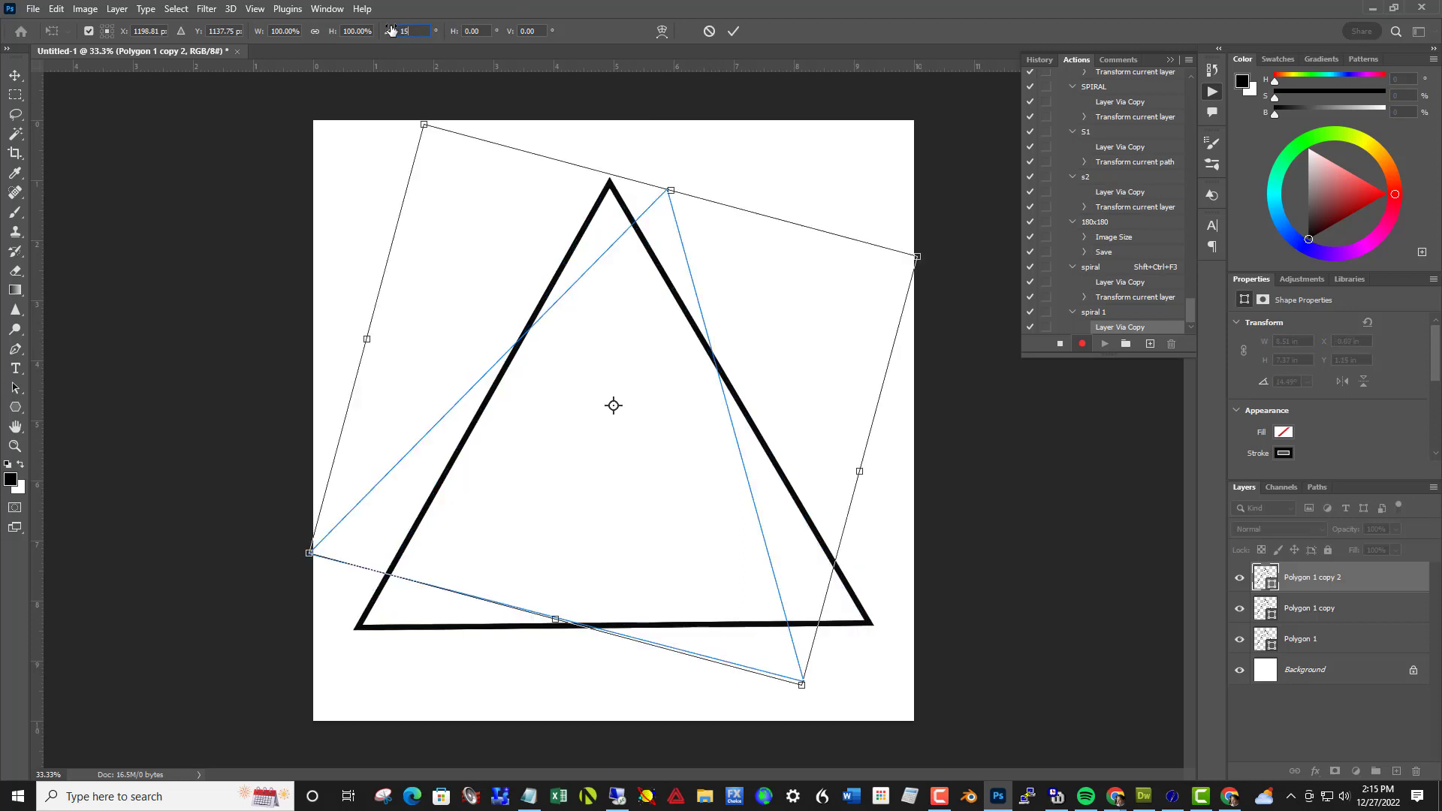
{"action": "key", "text": "Return"}
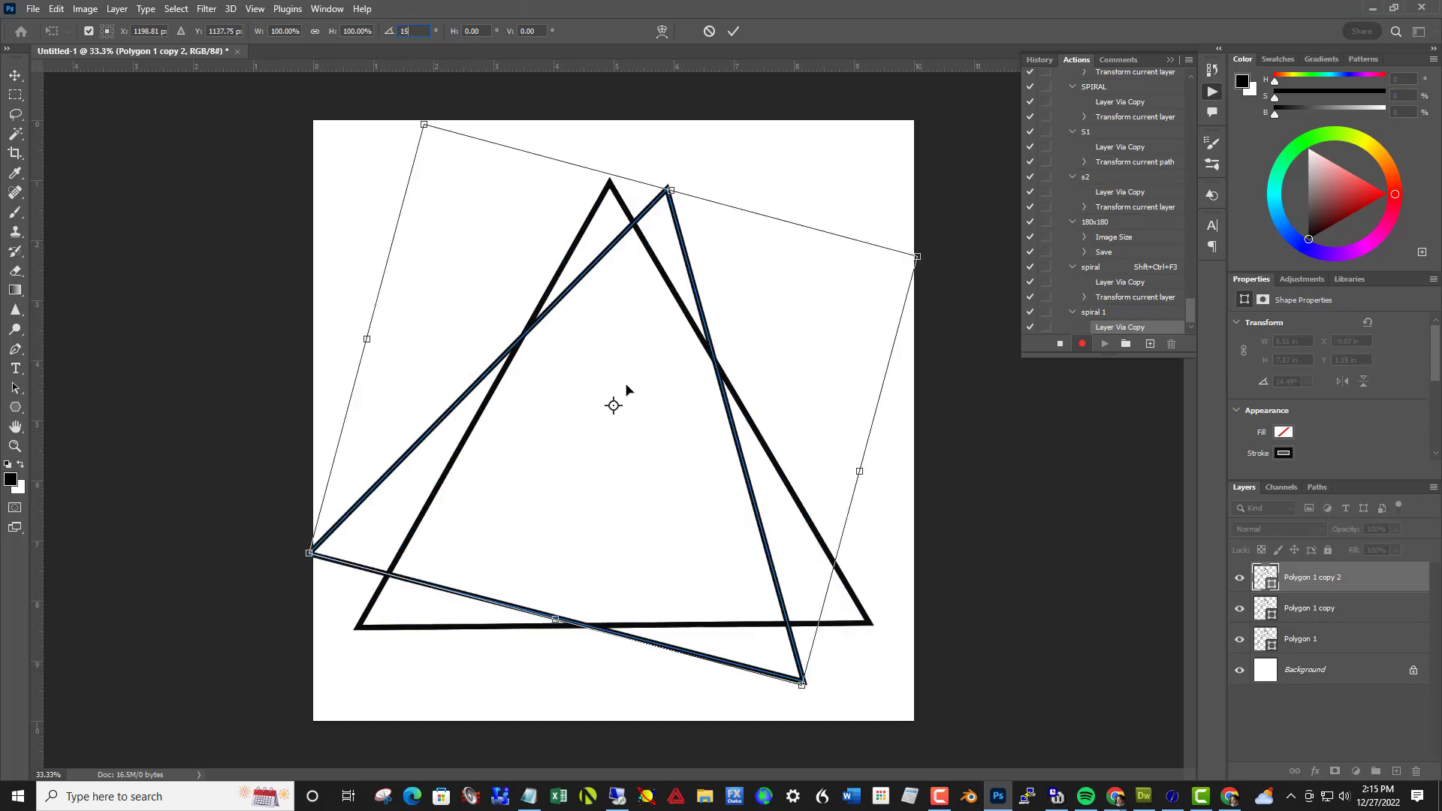
Scale the rotated copy to 80% in width and height about a reference point below and right of its centre, deselect the path and stop recording
{"action": "left_click_drag", "start_coordinate": [635, 434], "coordinate": [720, 565]}
{"action": "left_click", "coordinate": [275, 32]}
{"action": "type", "text": "80"}
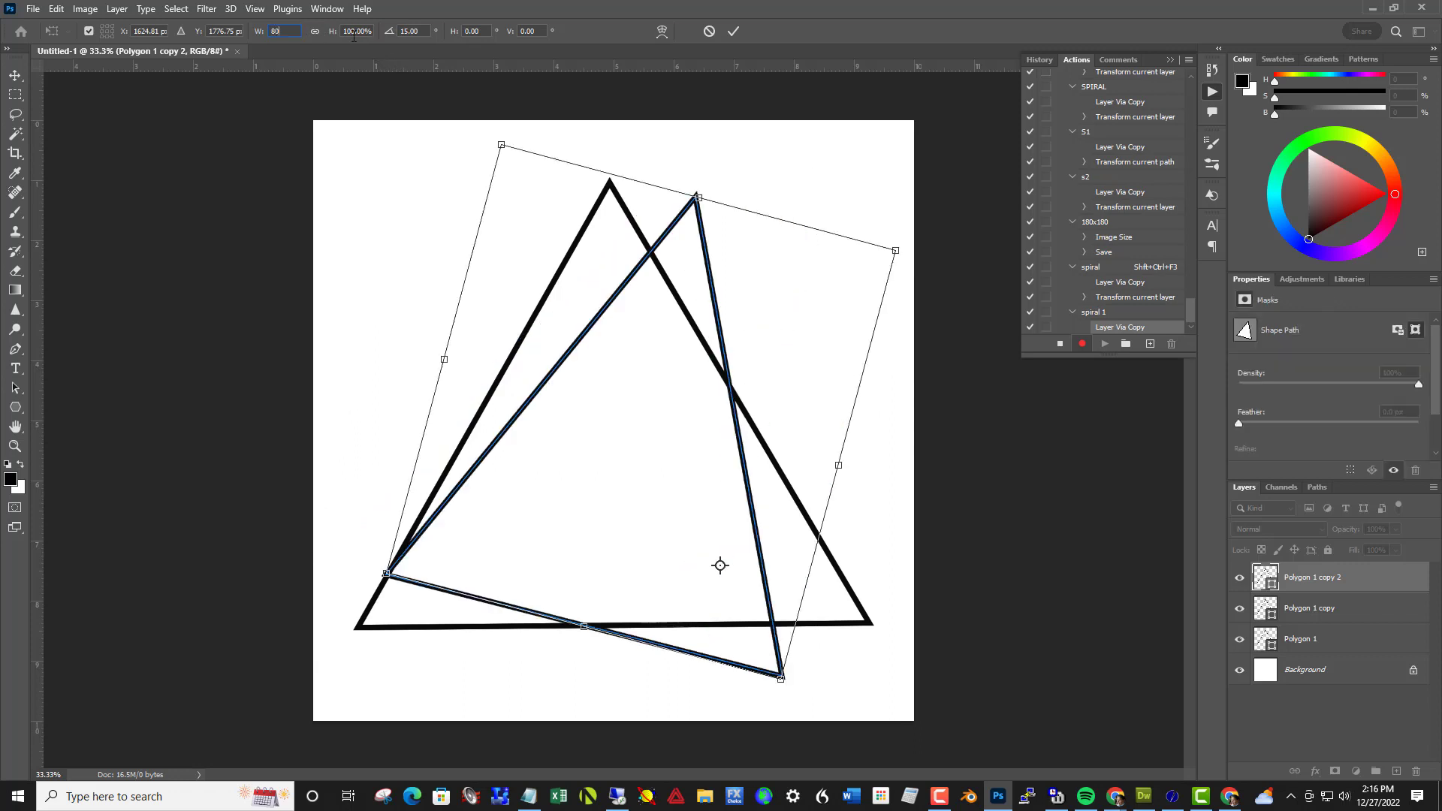
{"action": "key", "text": "Return"}
{"action": "type", "text": "80"}
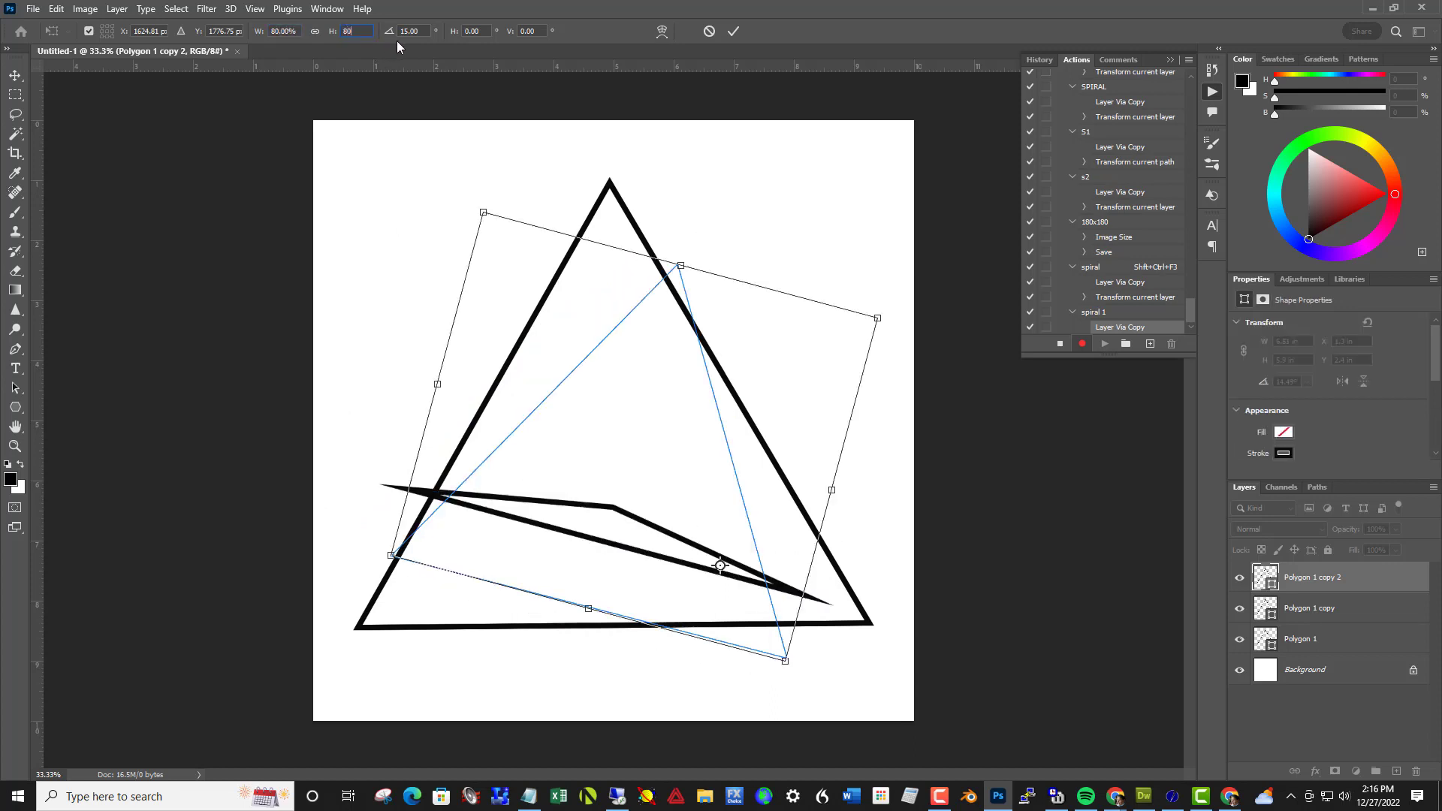
{"action": "left_click", "coordinate": [732, 31]}
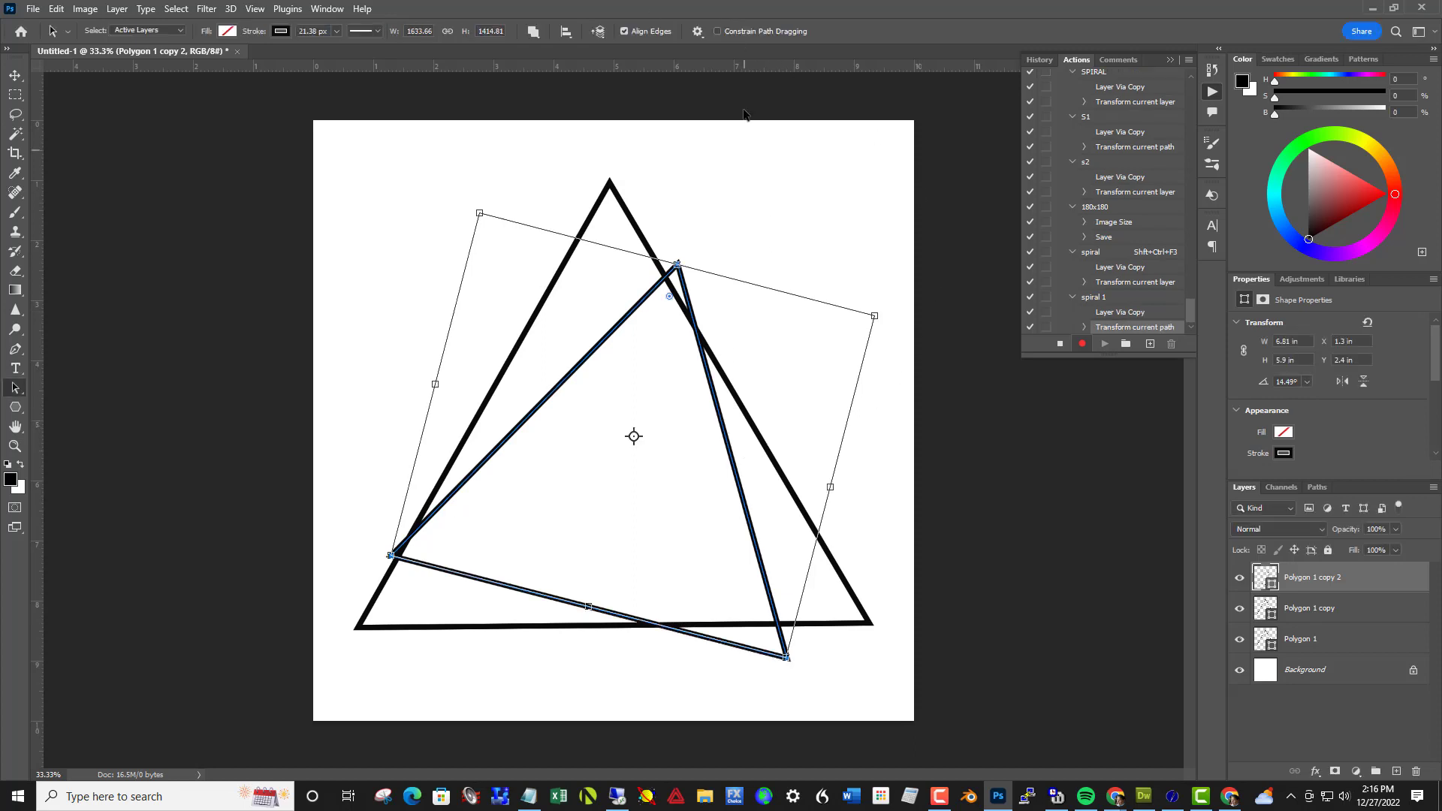
{"action": "left_click", "coordinate": [907, 201]}
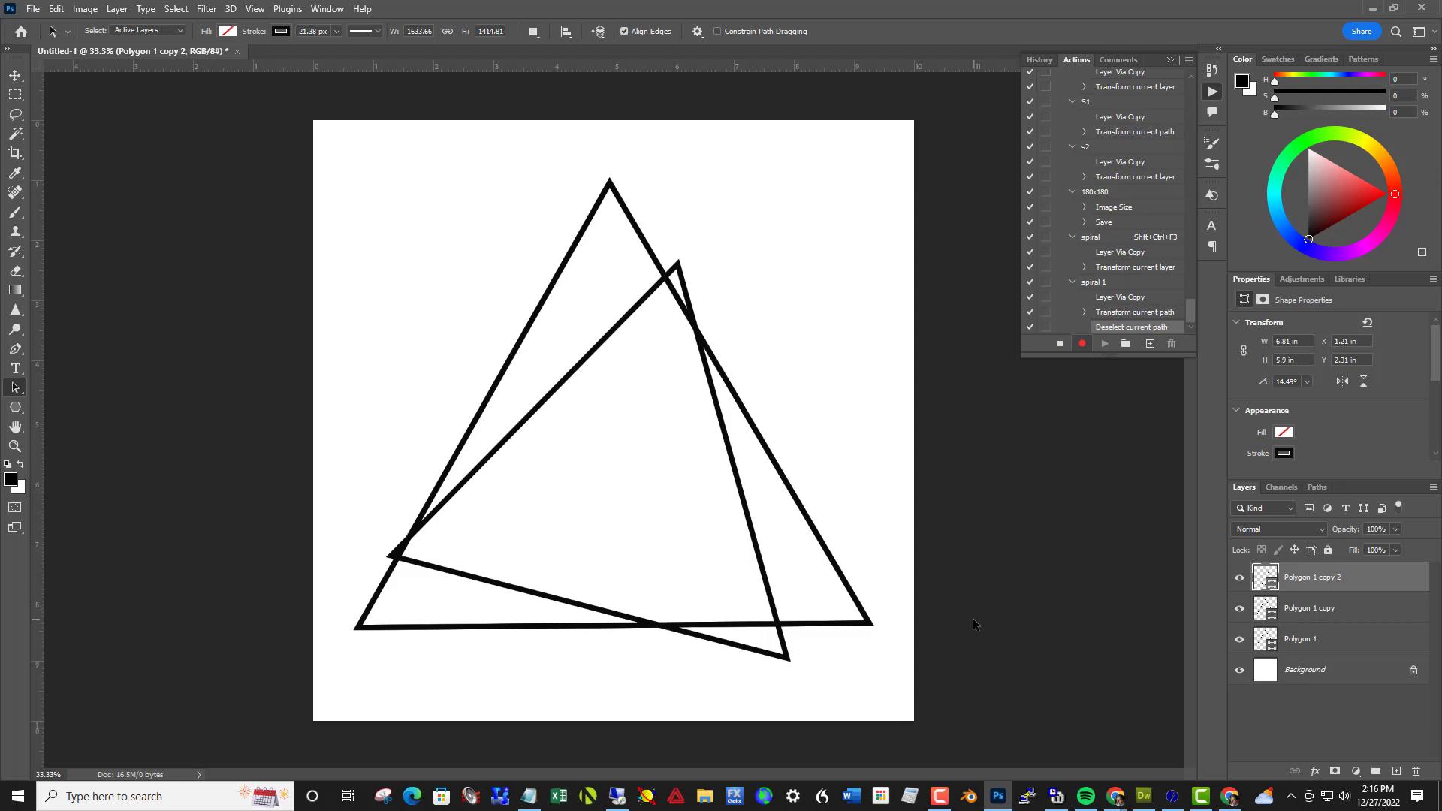
{"action": "left_click", "coordinate": [1059, 345]}
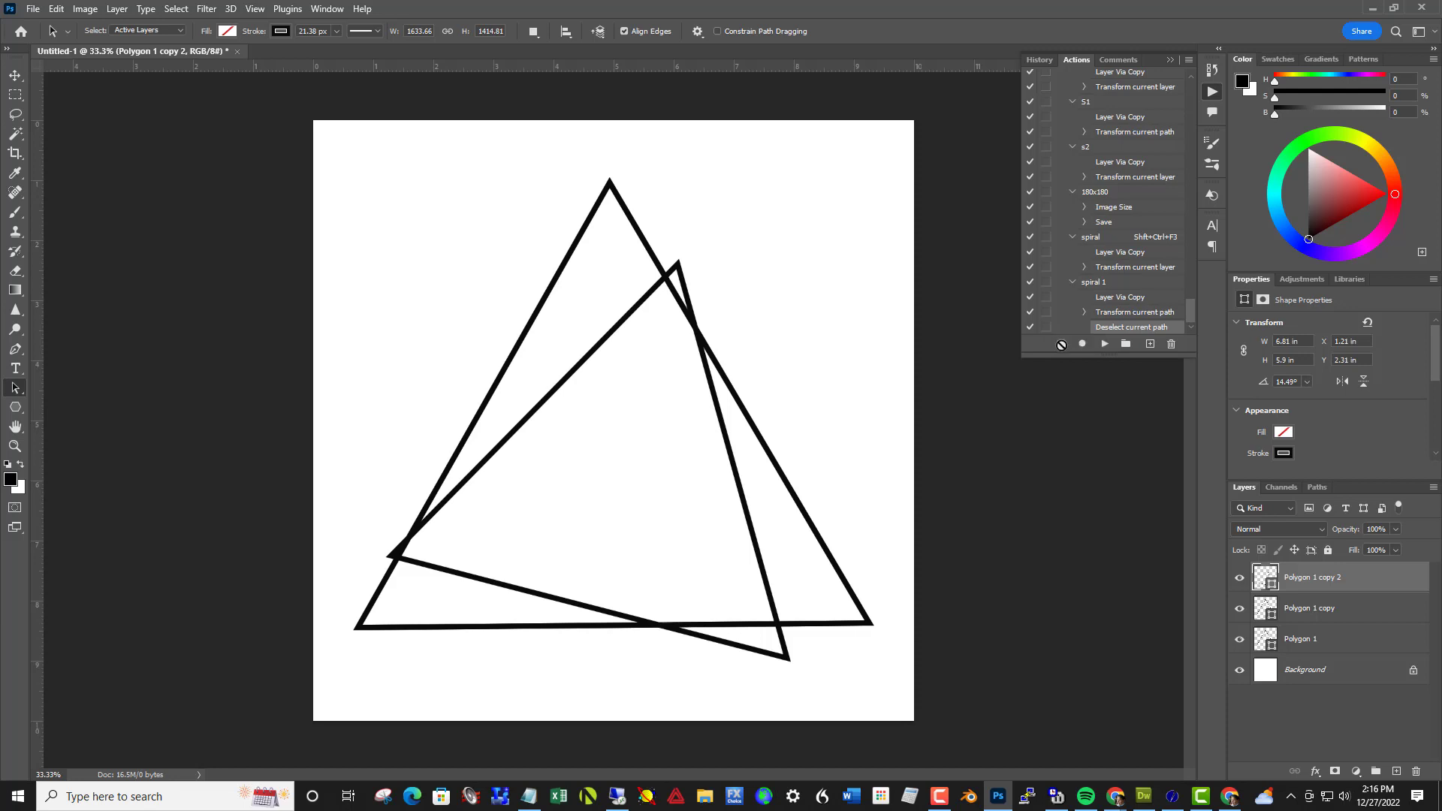
Play the spiral 1 action six times on the transformed triangle to build an off-centre spiral of shrinking triangles
{"action": "left_click", "coordinate": [1093, 283]}
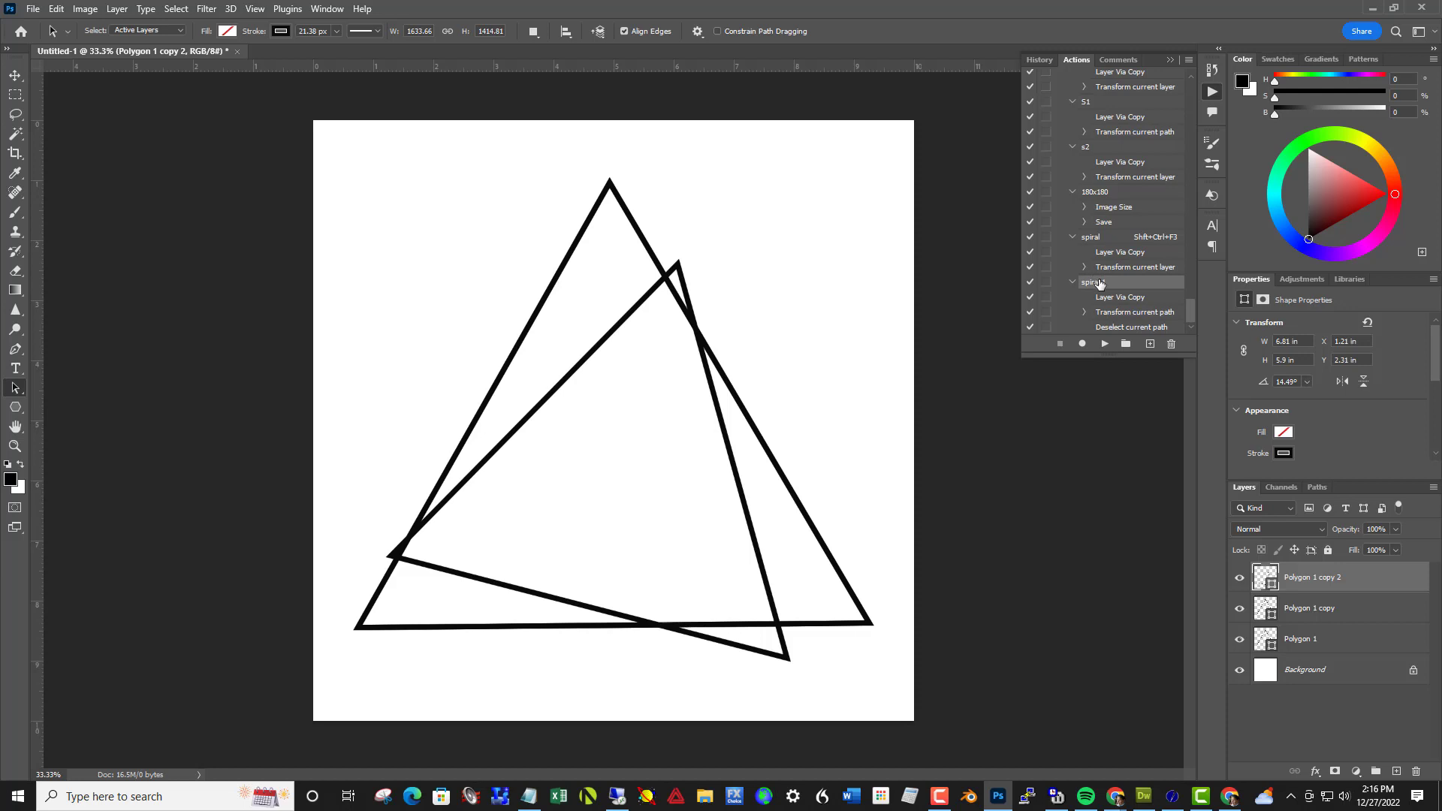
{"action": "left_click", "coordinate": [1107, 347]}
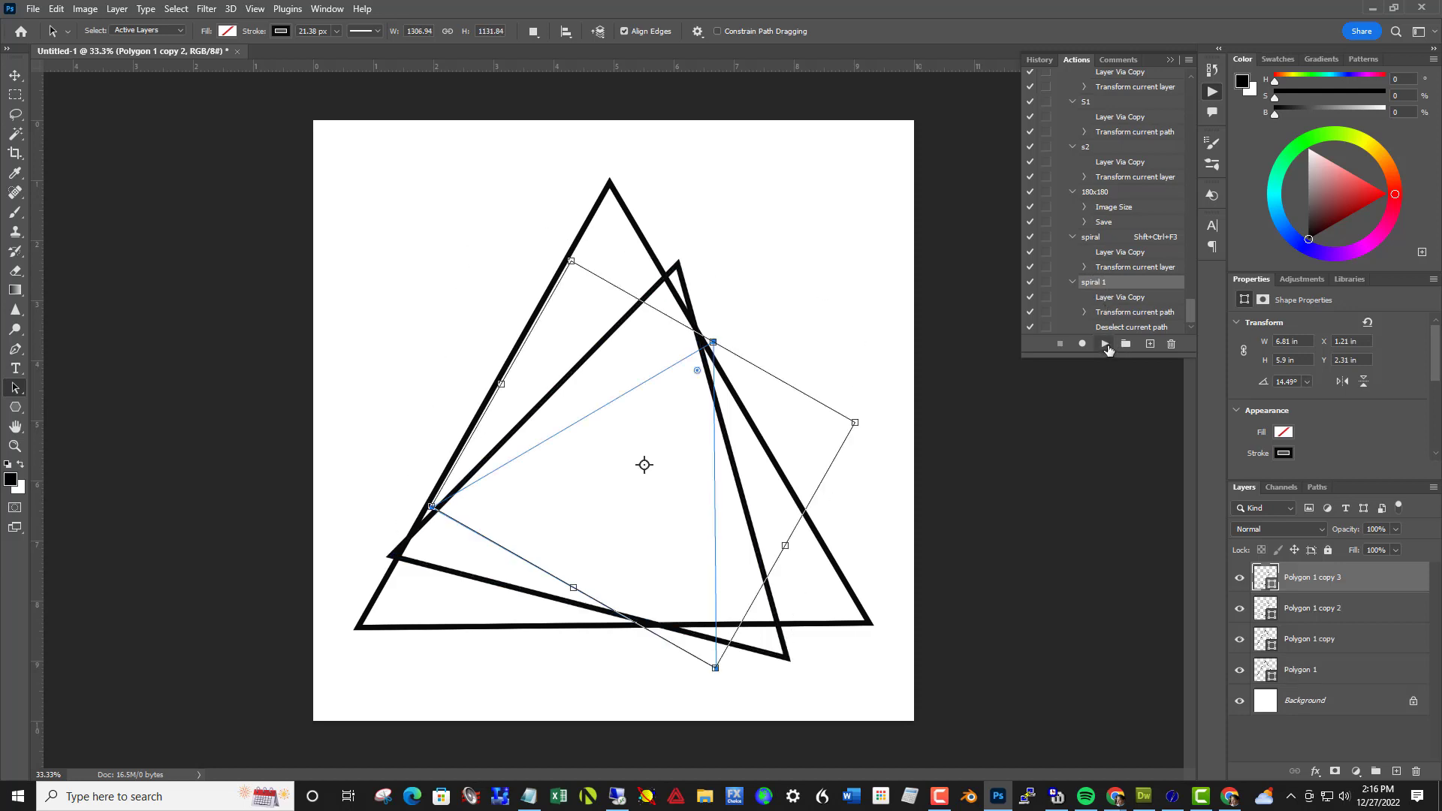
{"action": "left_click", "coordinate": [1106, 347]}
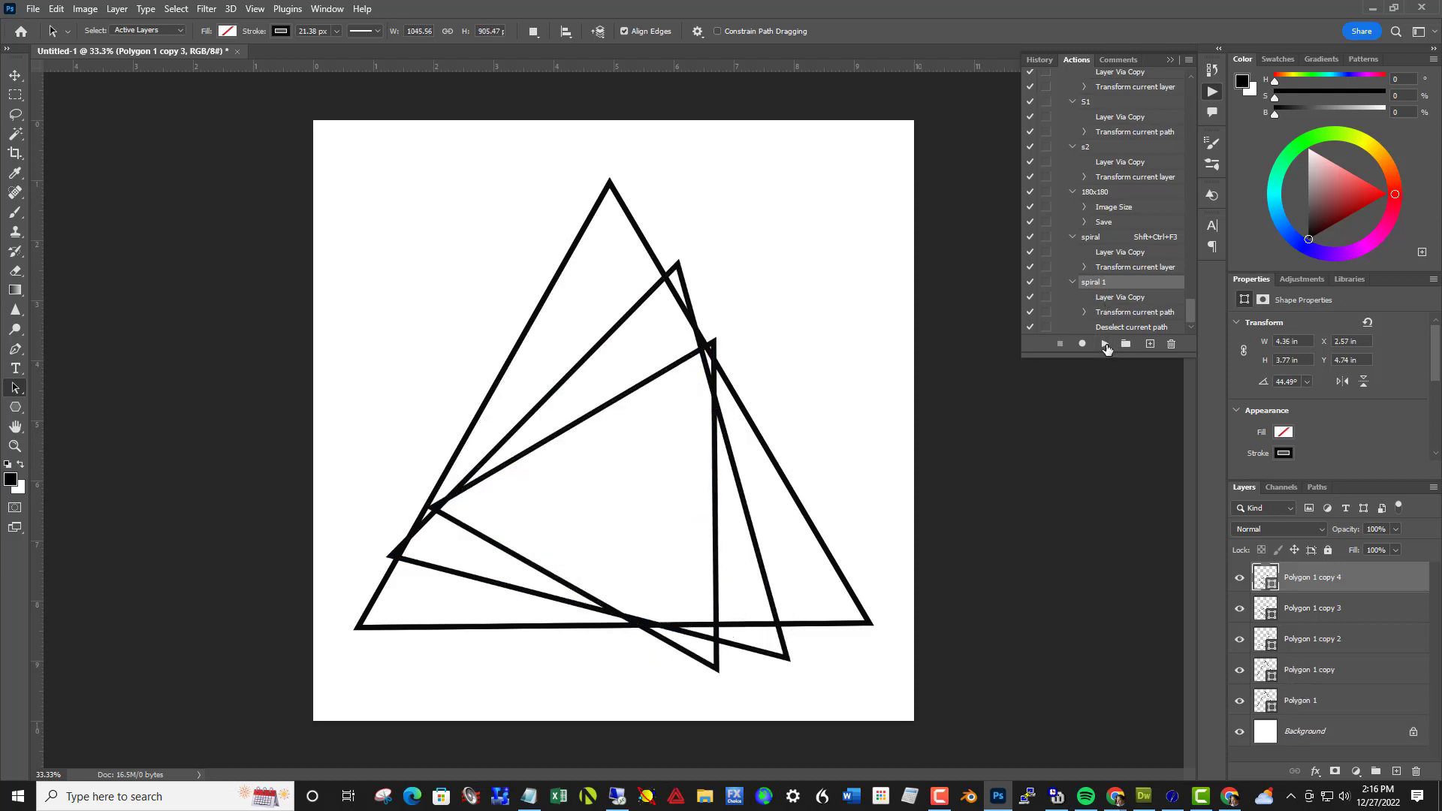
{"action": "left_click", "coordinate": [1106, 347]}
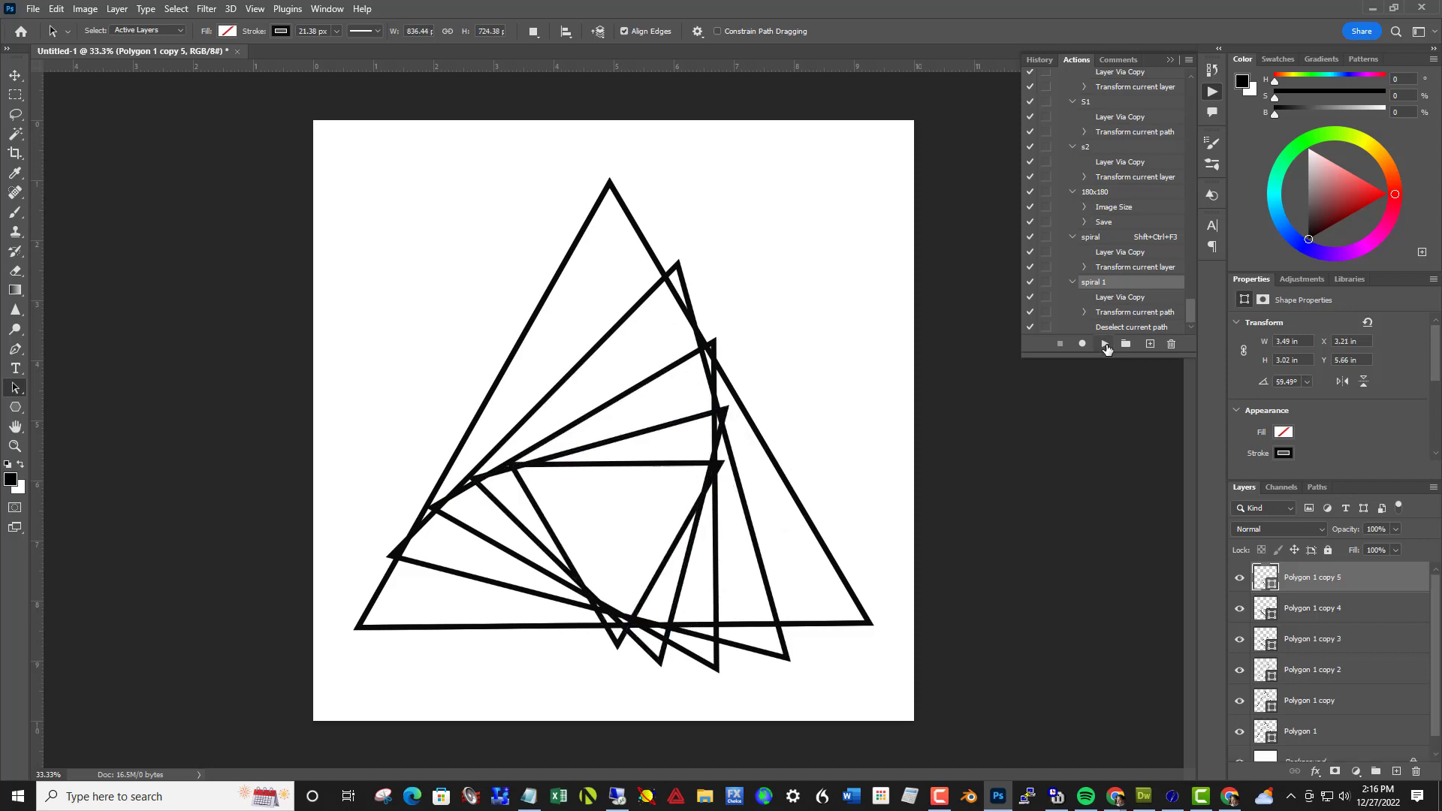
{"action": "left_click", "coordinate": [1107, 346]}
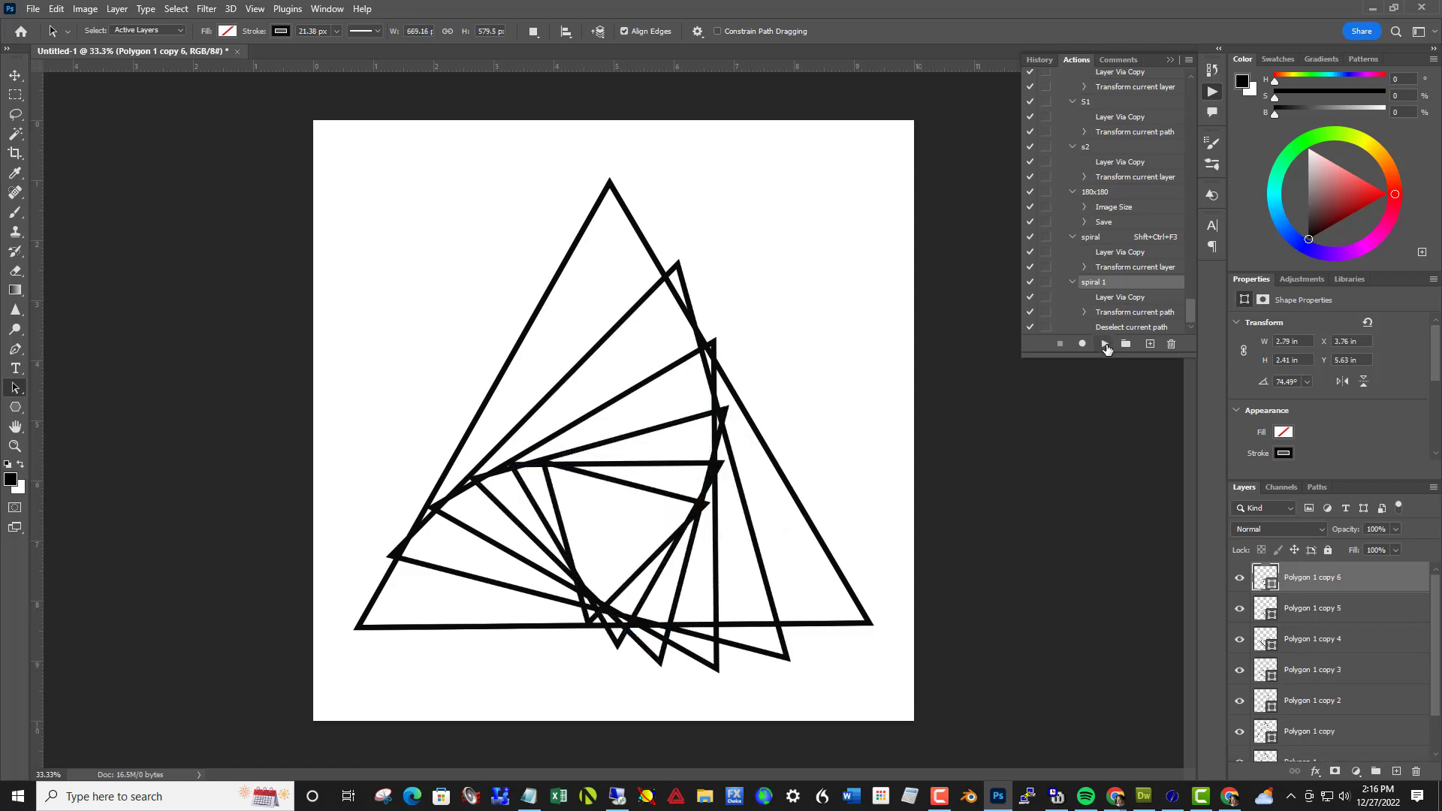
{"action": "left_click", "coordinate": [1107, 346]}
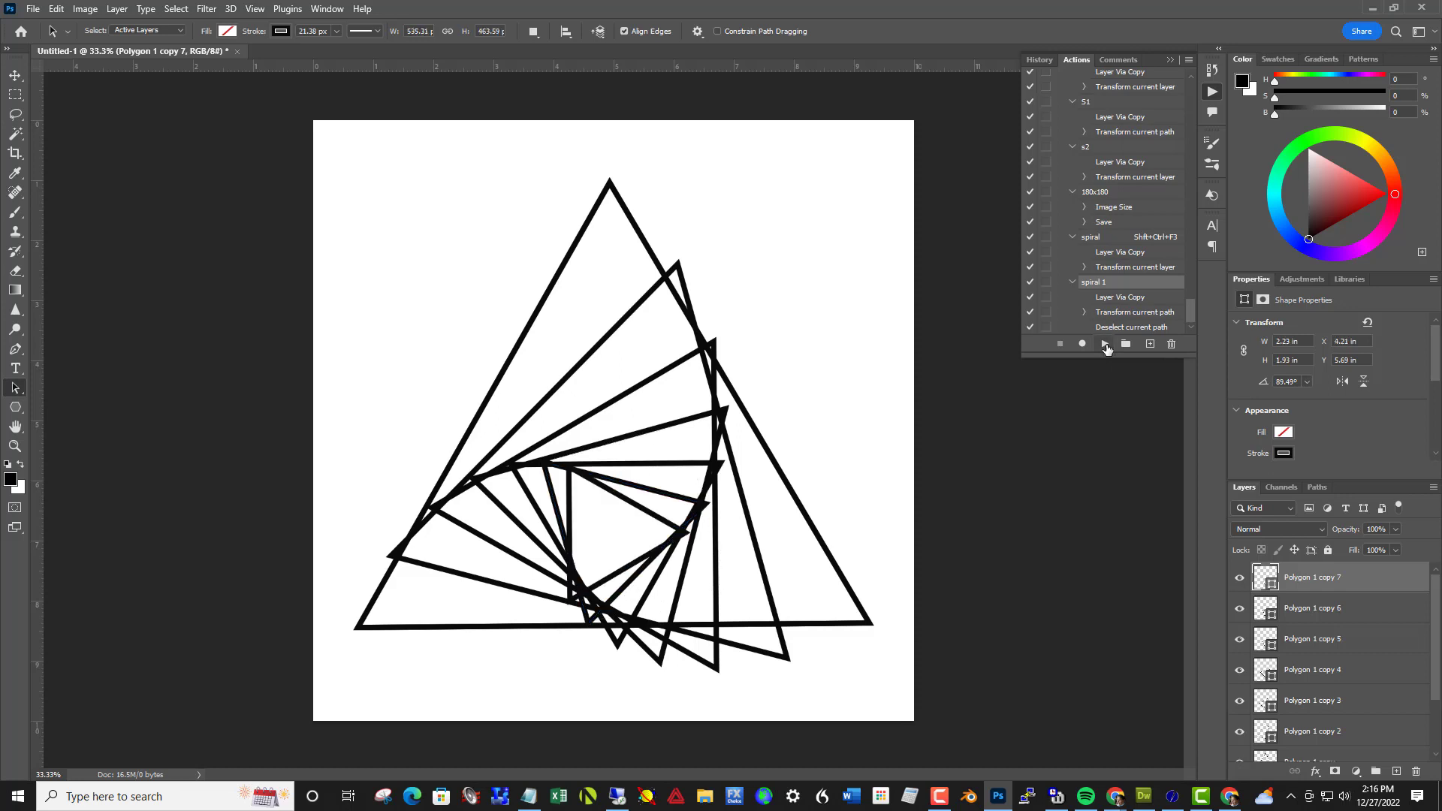
{"action": "left_click", "coordinate": [1107, 345]}
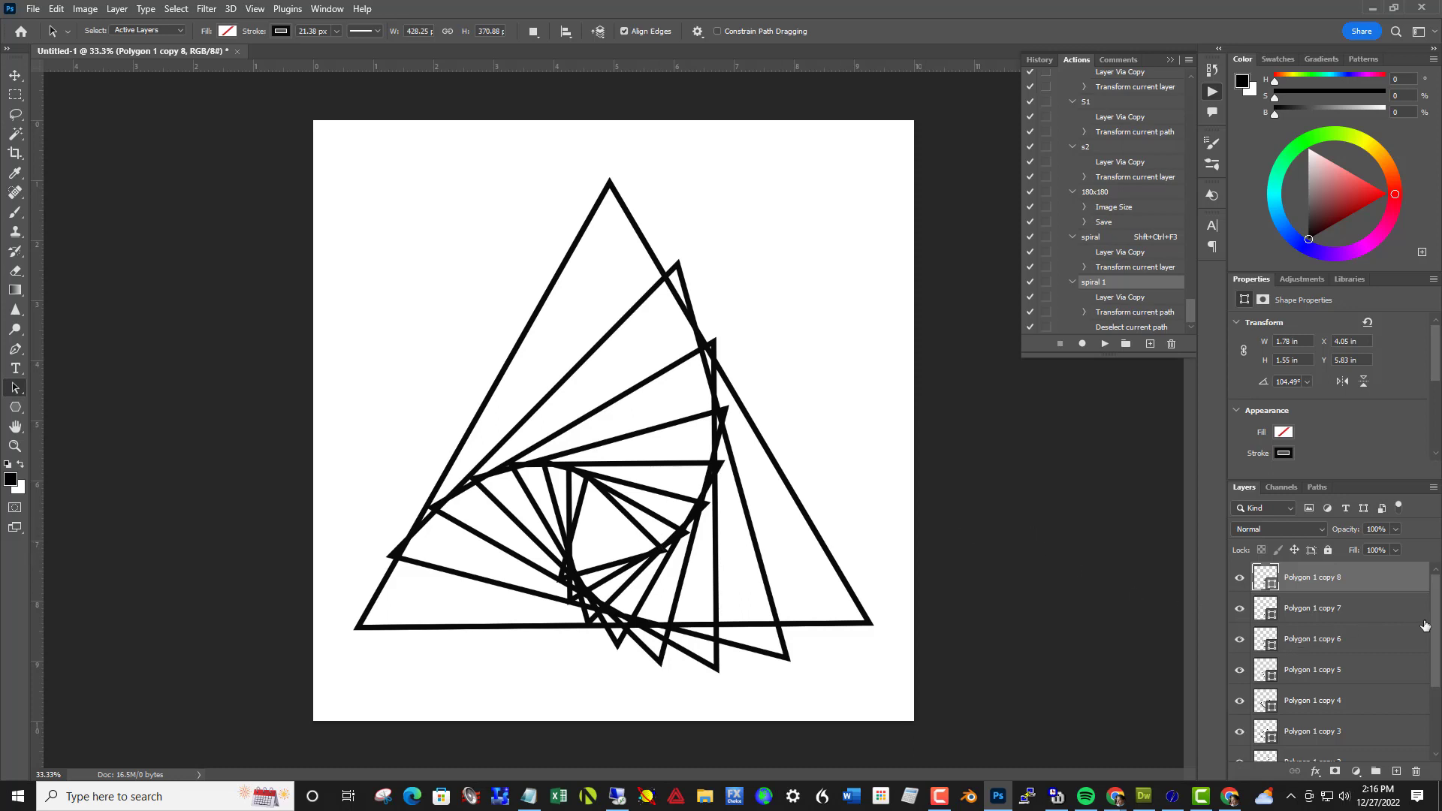
{"action": "left_click_drag", "start_coordinate": [1436, 648], "coordinate": [1437, 710]}
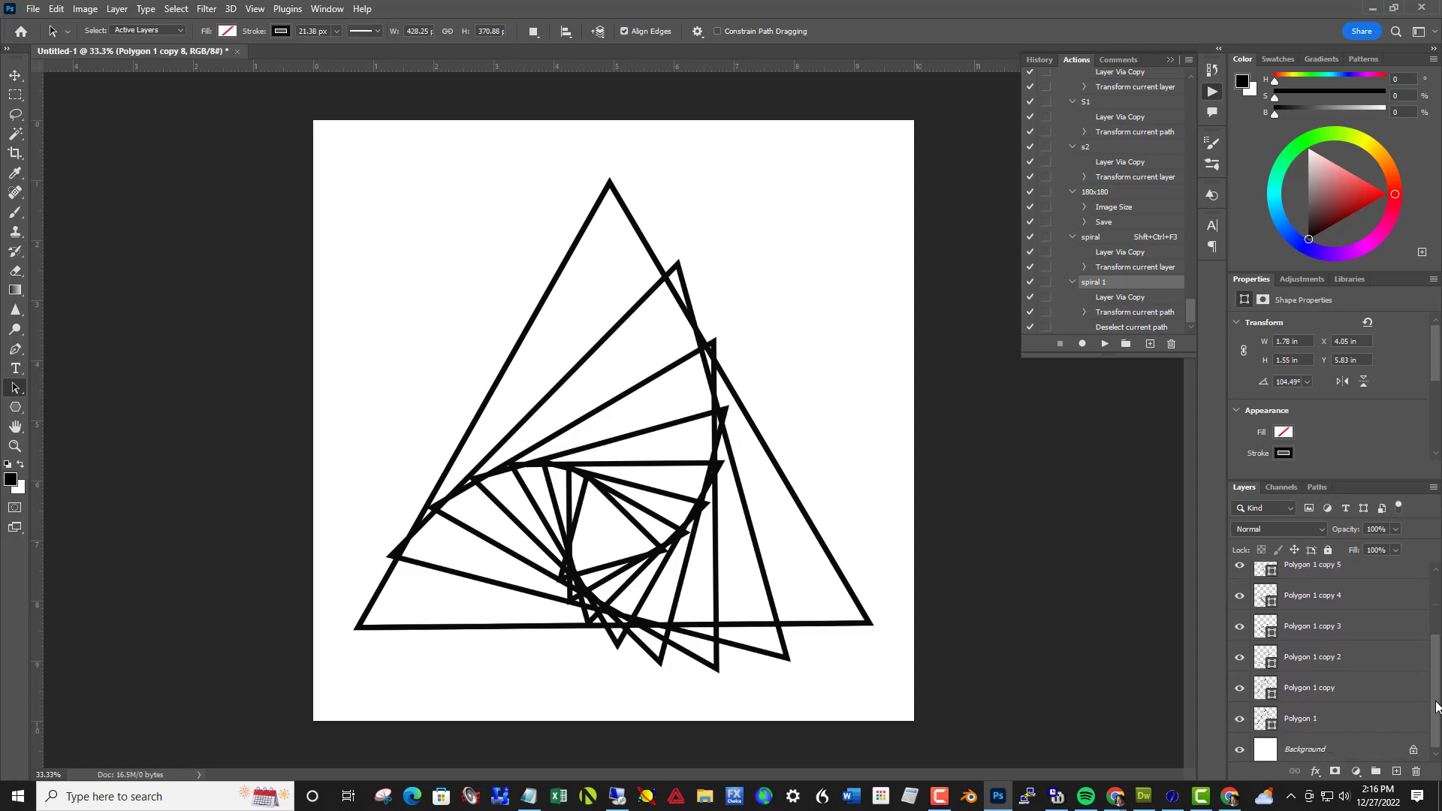
Delete all the triangle layers so that only the Background layer remains
{"action": "left_click", "coordinate": [1347, 717], "text": "shift"}
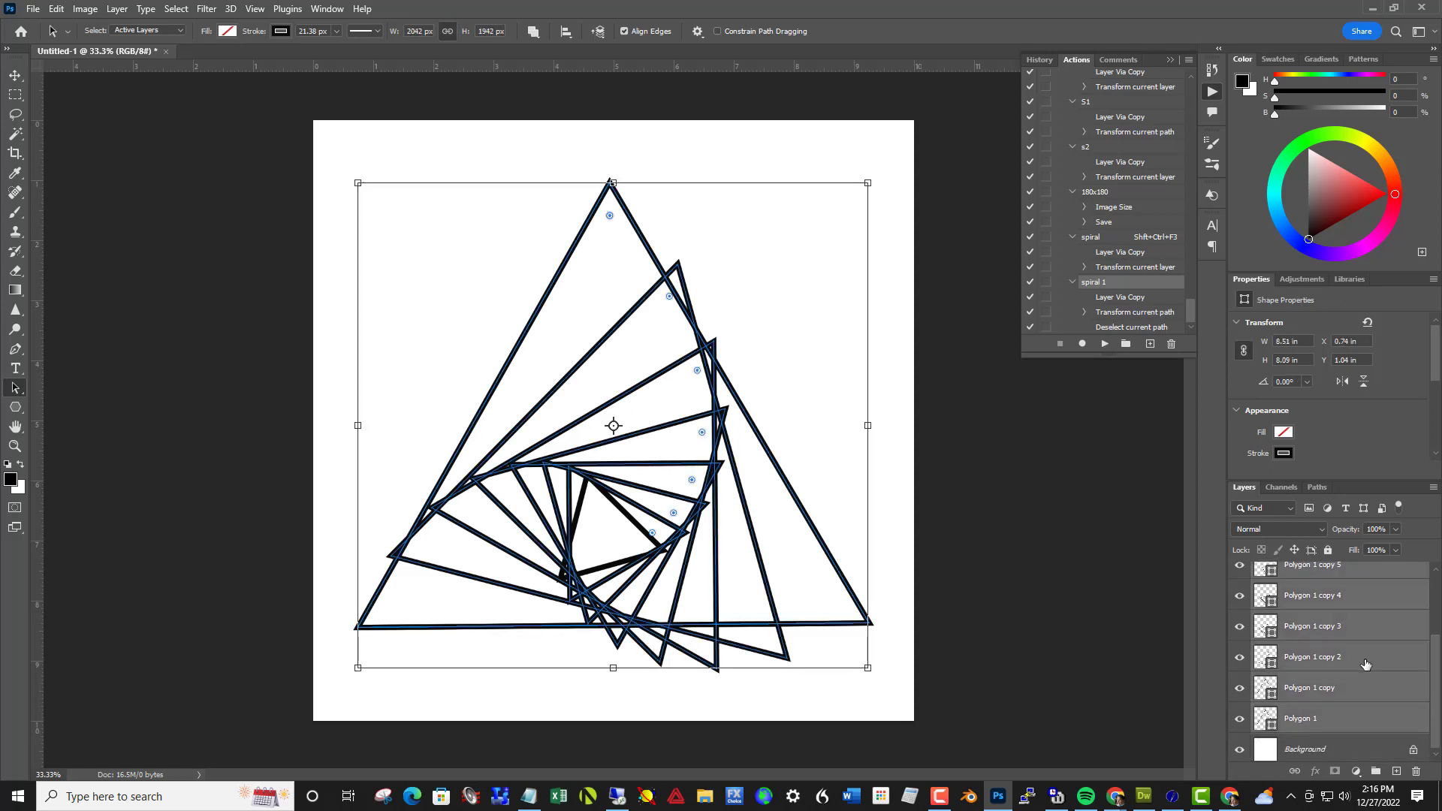
{"action": "key", "text": "Delete"}
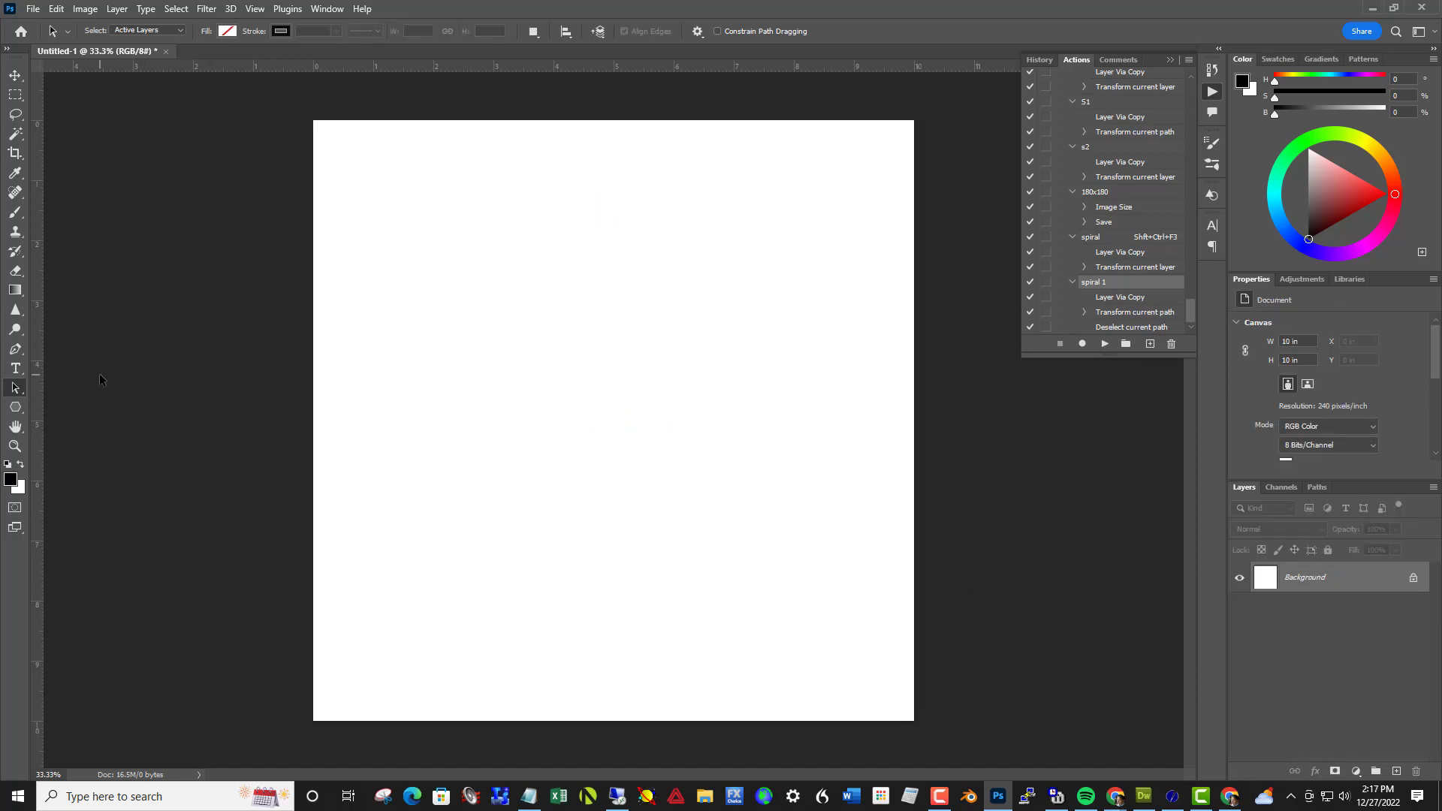
Draw an open S-shaped path with the Pen tool running down the middle of the canvas
{"action": "left_click", "coordinate": [15, 349]}
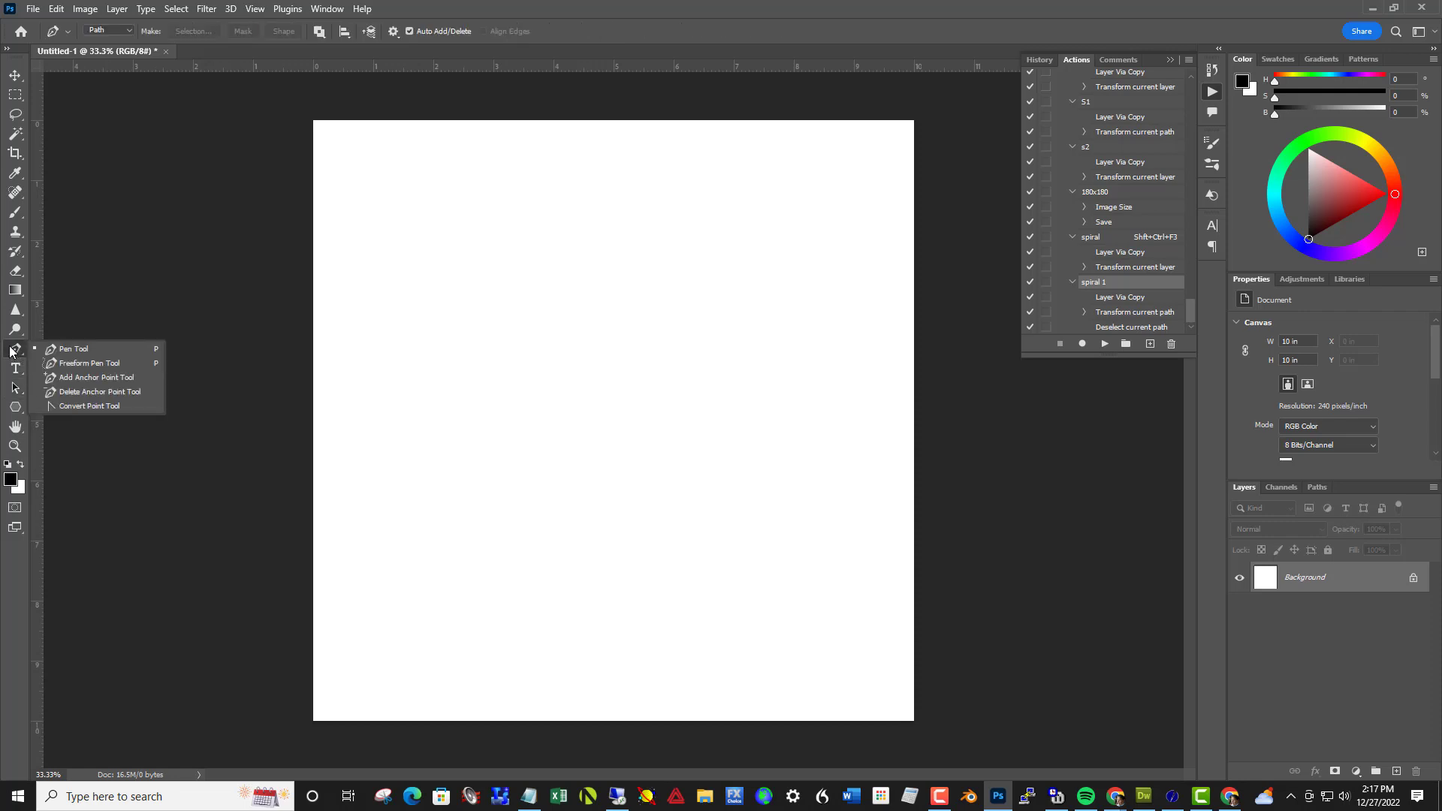
{"action": "left_click", "coordinate": [48, 351]}
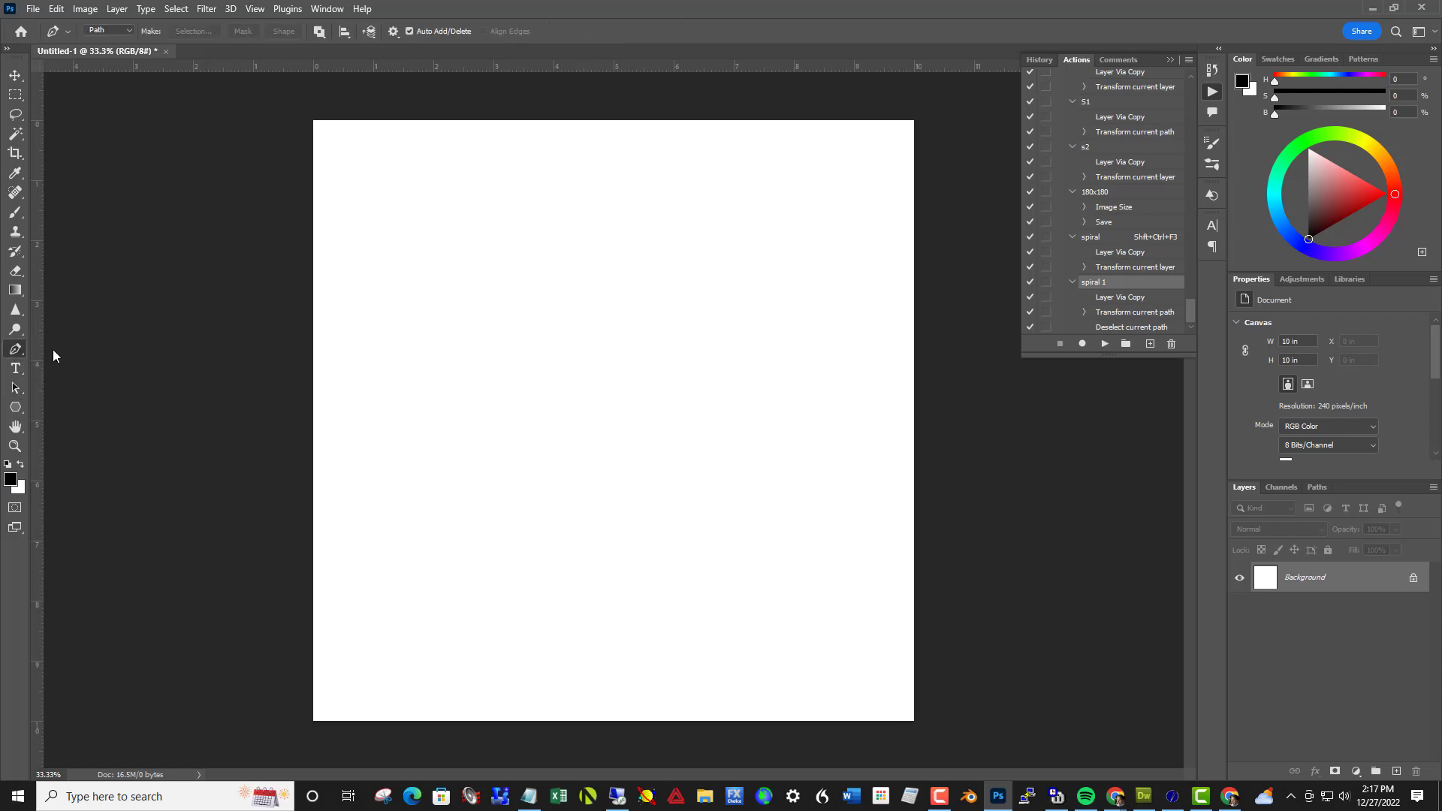
{"action": "left_click", "coordinate": [570, 242]}
{"action": "left_click_drag", "start_coordinate": [595, 425], "coordinate": [464, 550]}
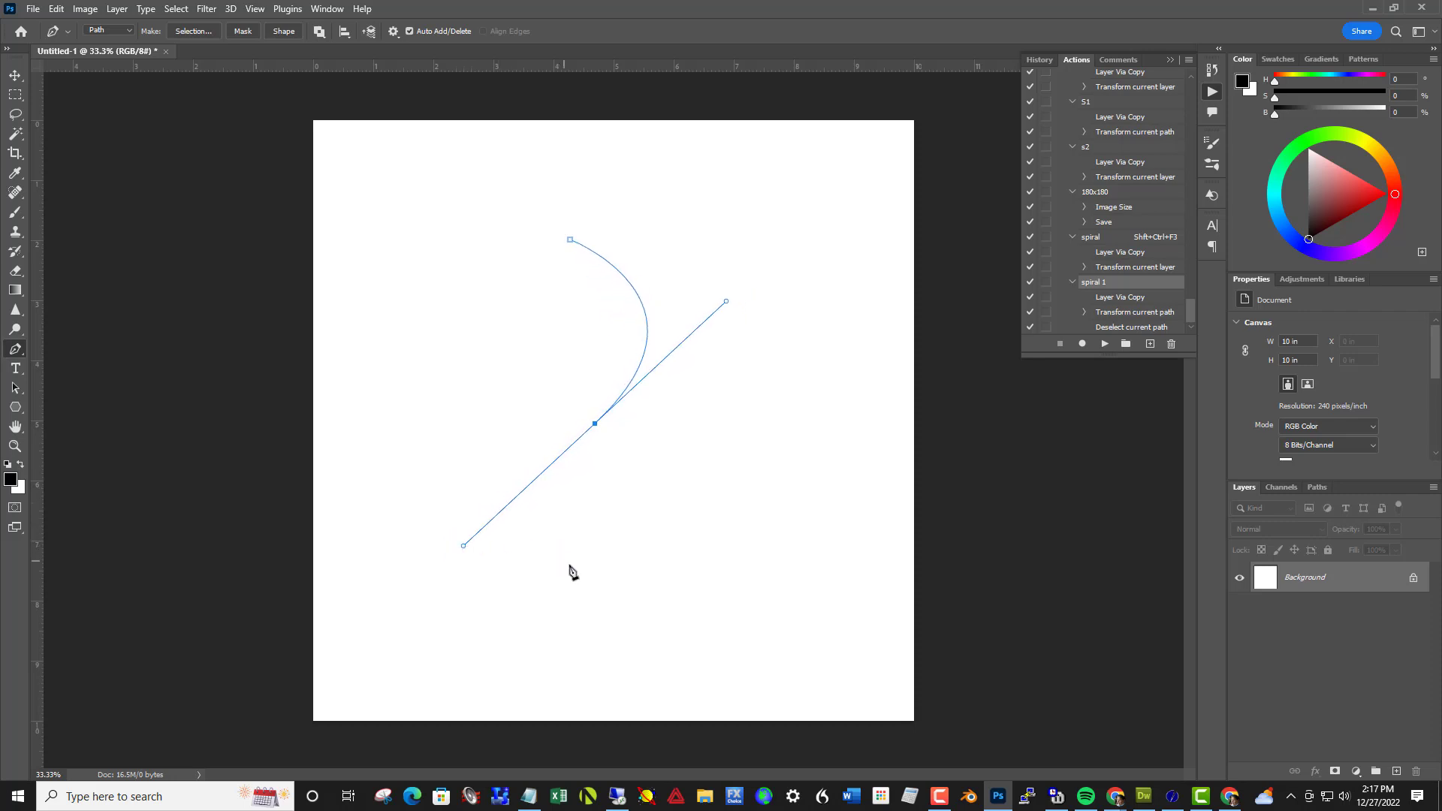
{"action": "left_click", "coordinate": [599, 609]}
Stroke the S-shaped path on the Background with a 21 px black brush at 100% hardness and delete the work path
{"action": "left_click", "coordinate": [20, 216]}
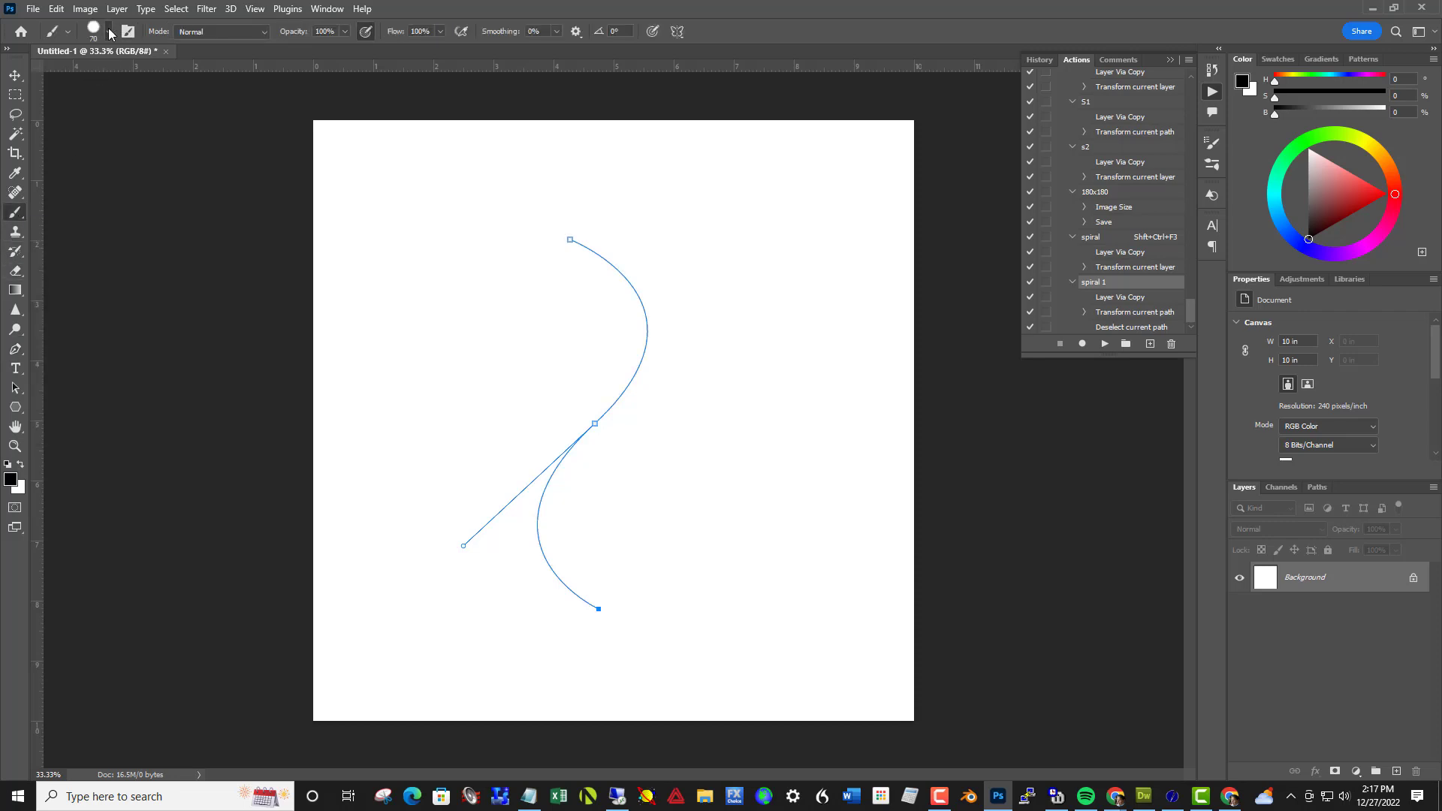
{"action": "left_click", "coordinate": [111, 34]}
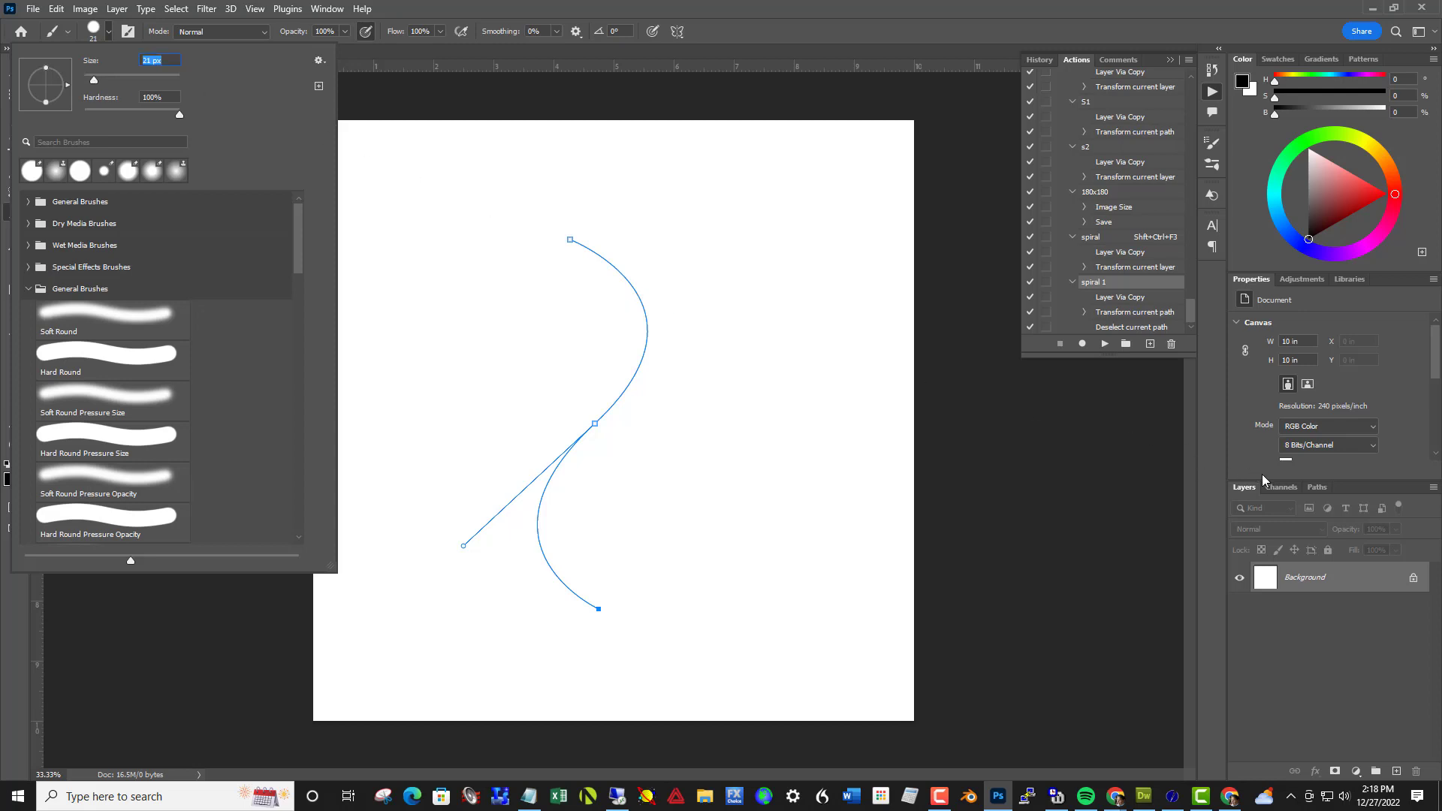
{"action": "left_click", "coordinate": [1320, 492]}
{"action": "left_click", "coordinate": [1319, 492]}
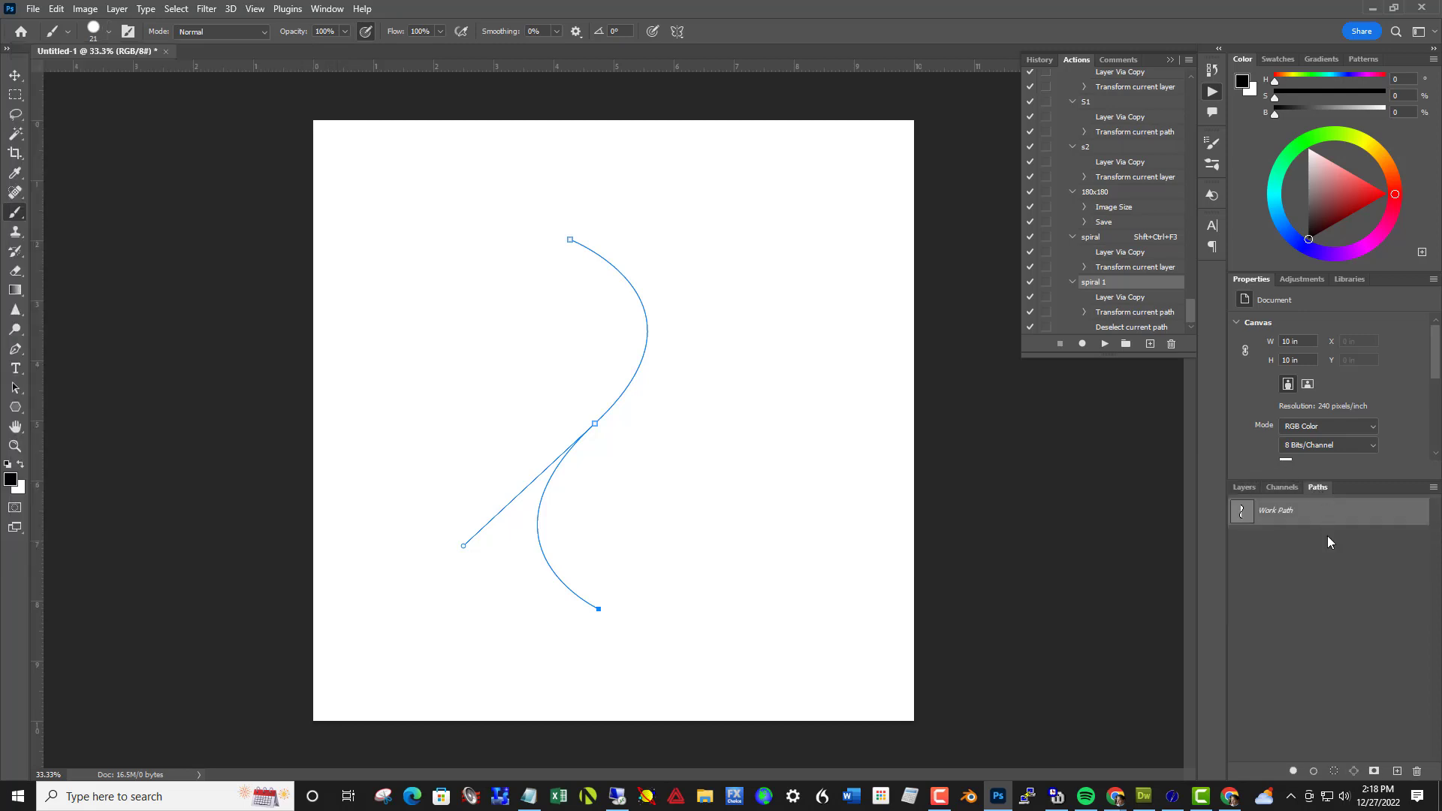
{"action": "left_click", "coordinate": [1313, 771]}
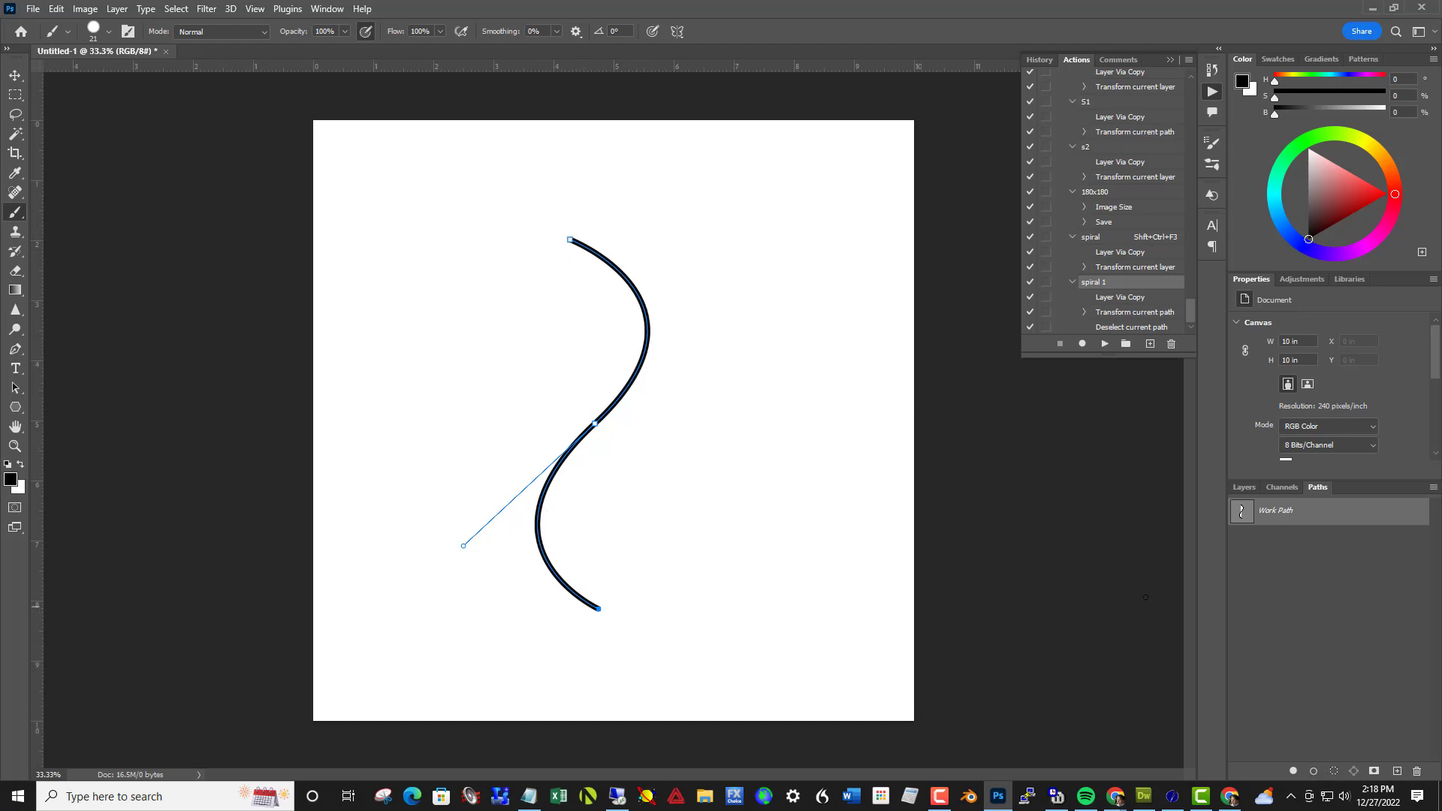
{"action": "left_click_drag", "start_coordinate": [1270, 521], "coordinate": [1415, 774]}
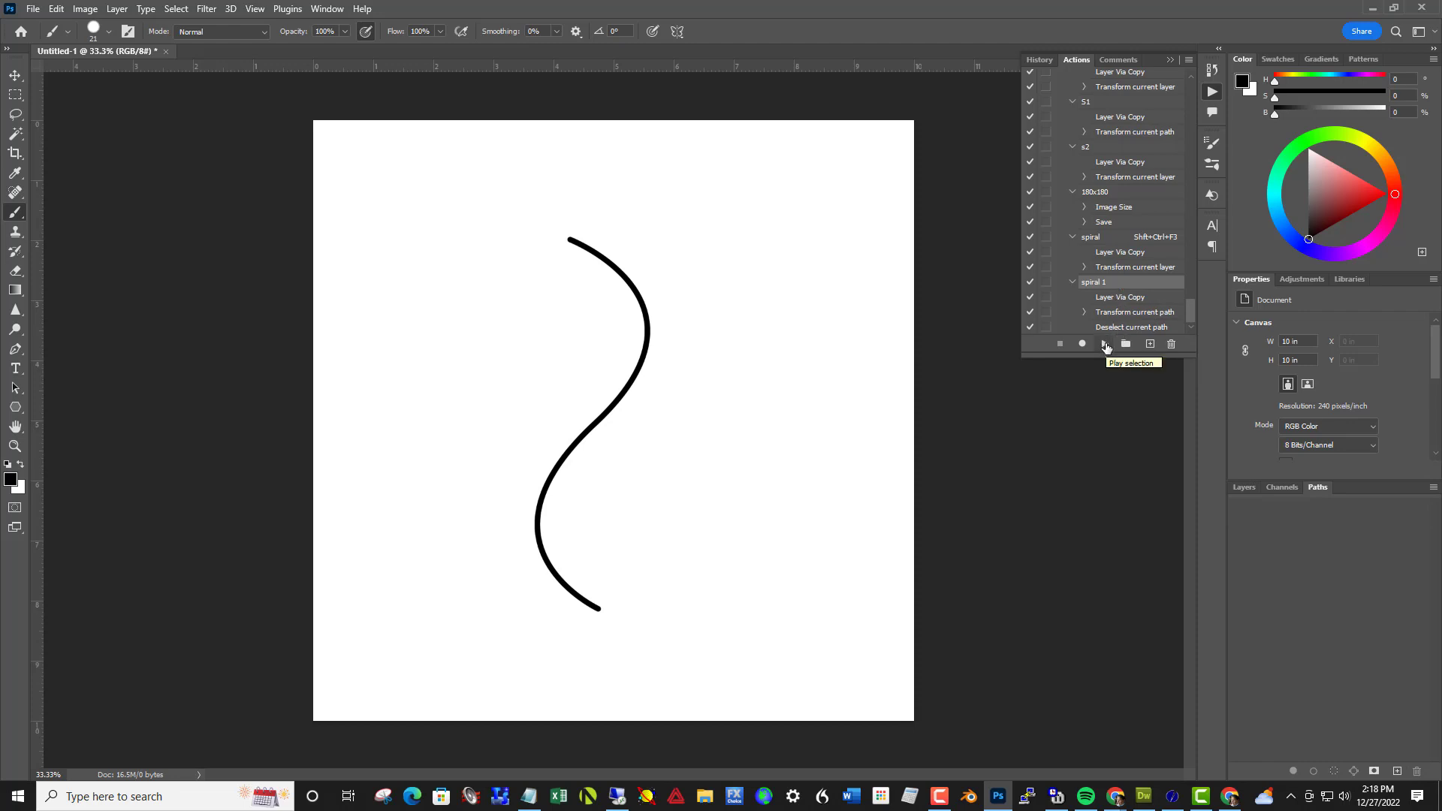
{"action": "left_click", "coordinate": [1105, 344]}
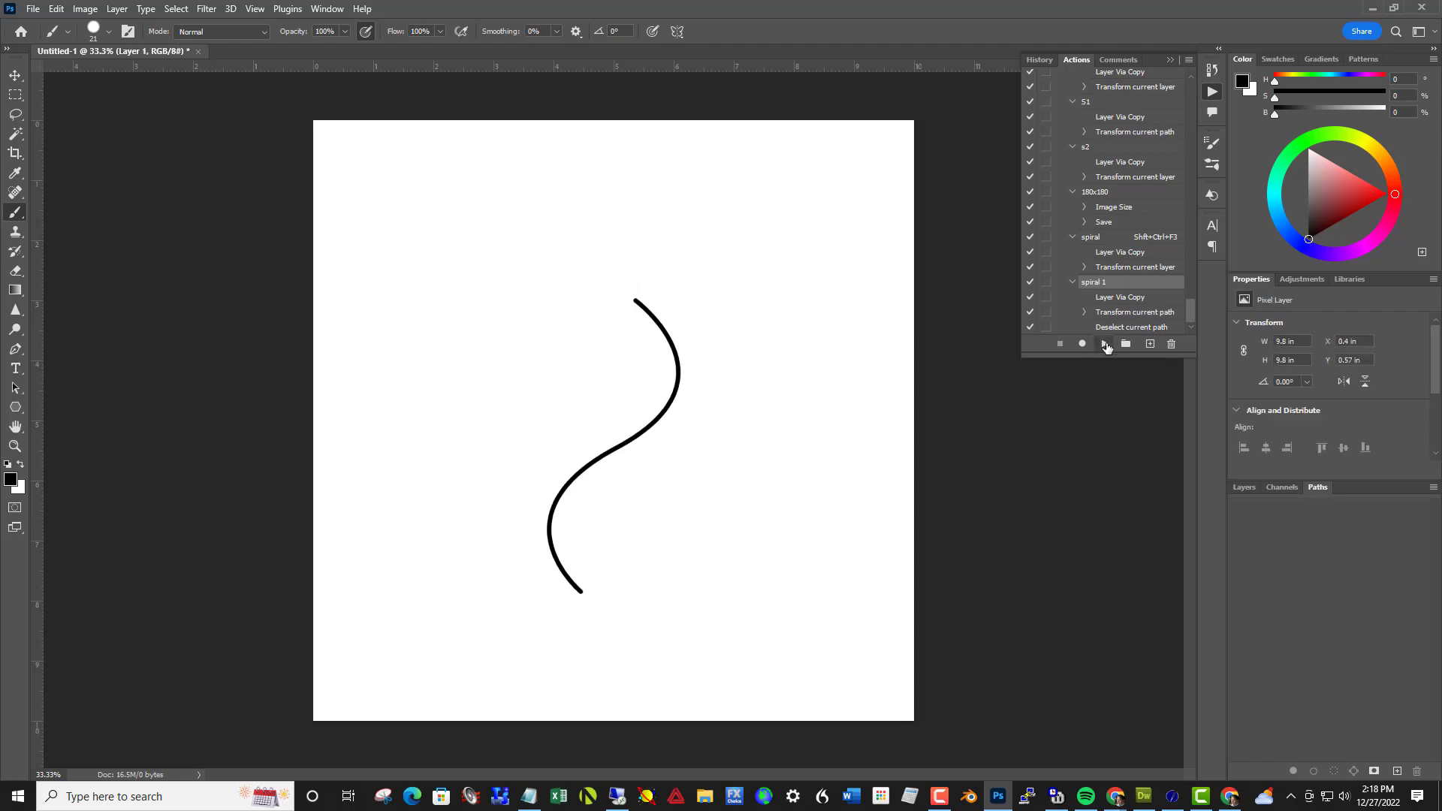
{"action": "left_click", "coordinate": [1105, 344]}
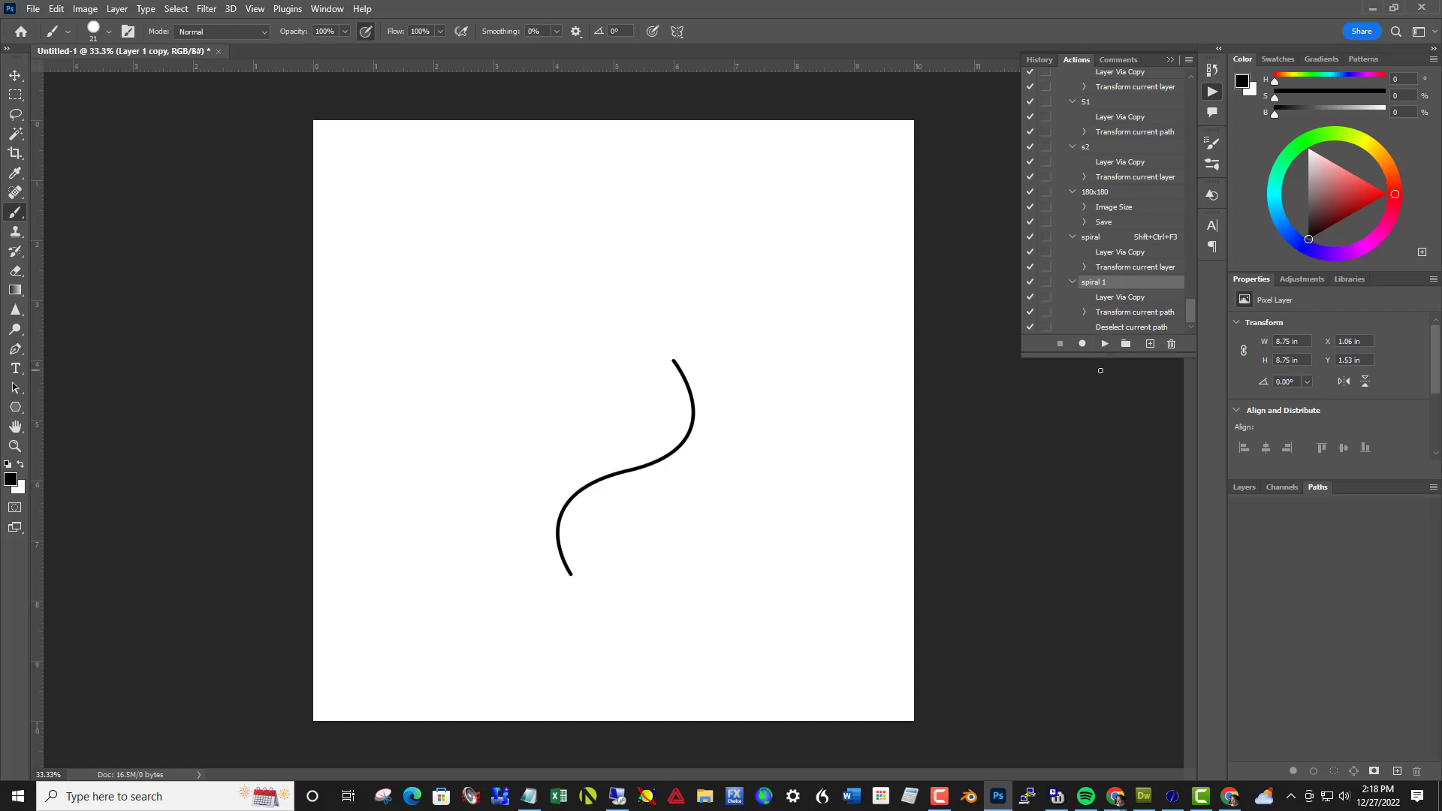
{"action": "key", "text": "ctrl+z"}
{"action": "key", "text": "ctrl+z"}
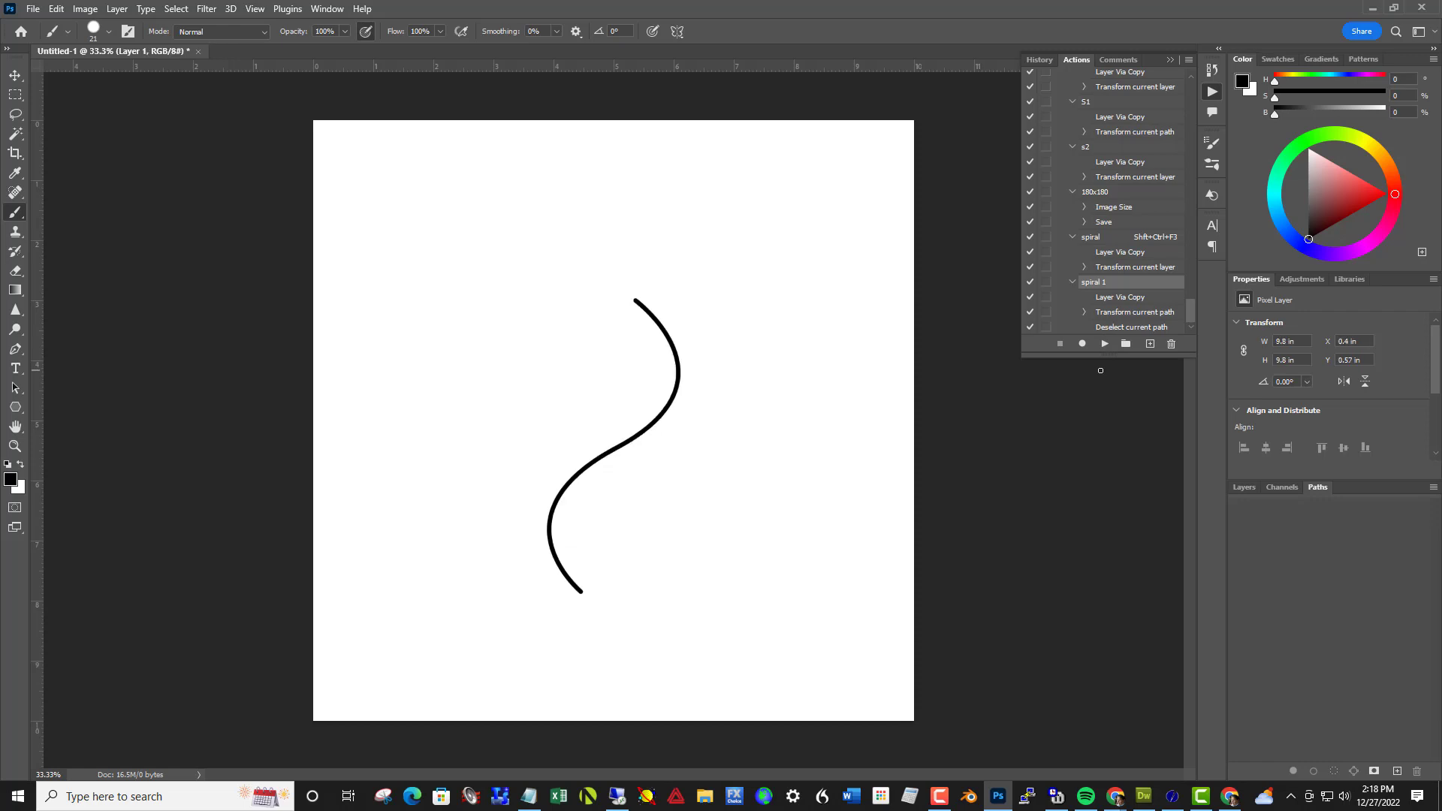
{"action": "left_click", "coordinate": [1245, 488]}
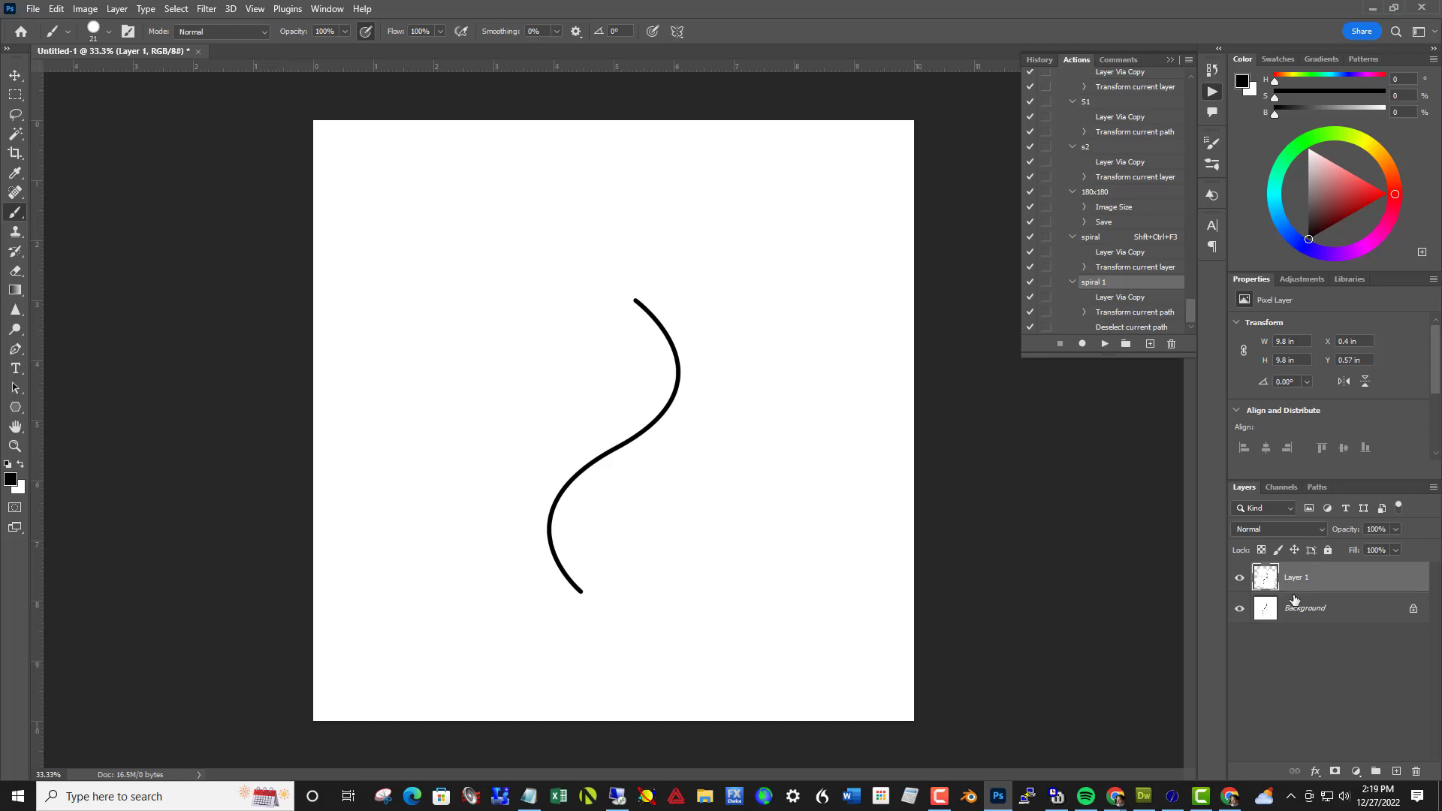
{"action": "left_click_drag", "start_coordinate": [1253, 584], "coordinate": [1416, 772]}
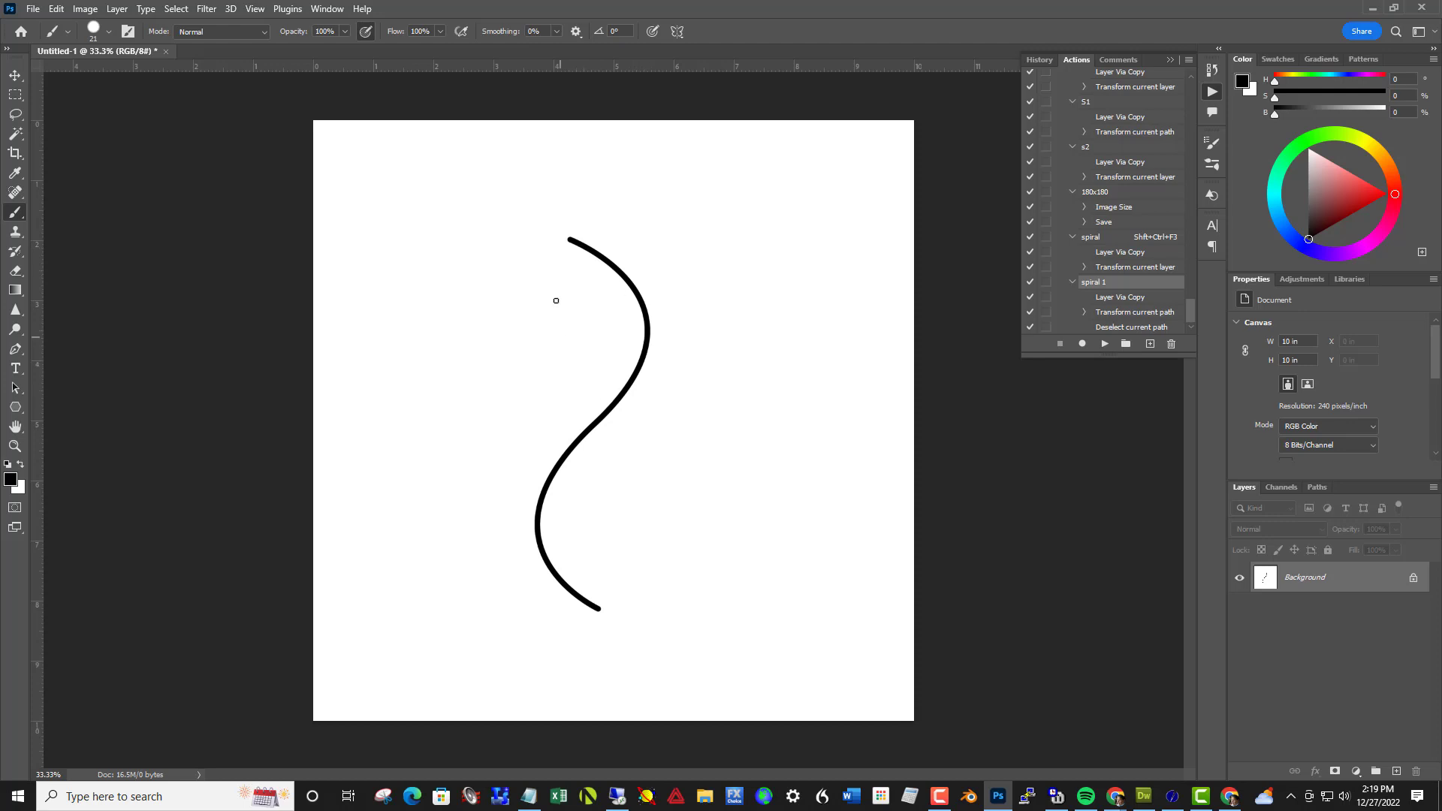
Select the black S-curve on the Background with the Magic Wand and copy it to its own layer
{"action": "left_click_drag", "start_coordinate": [7, 141], "coordinate": [76, 148]}
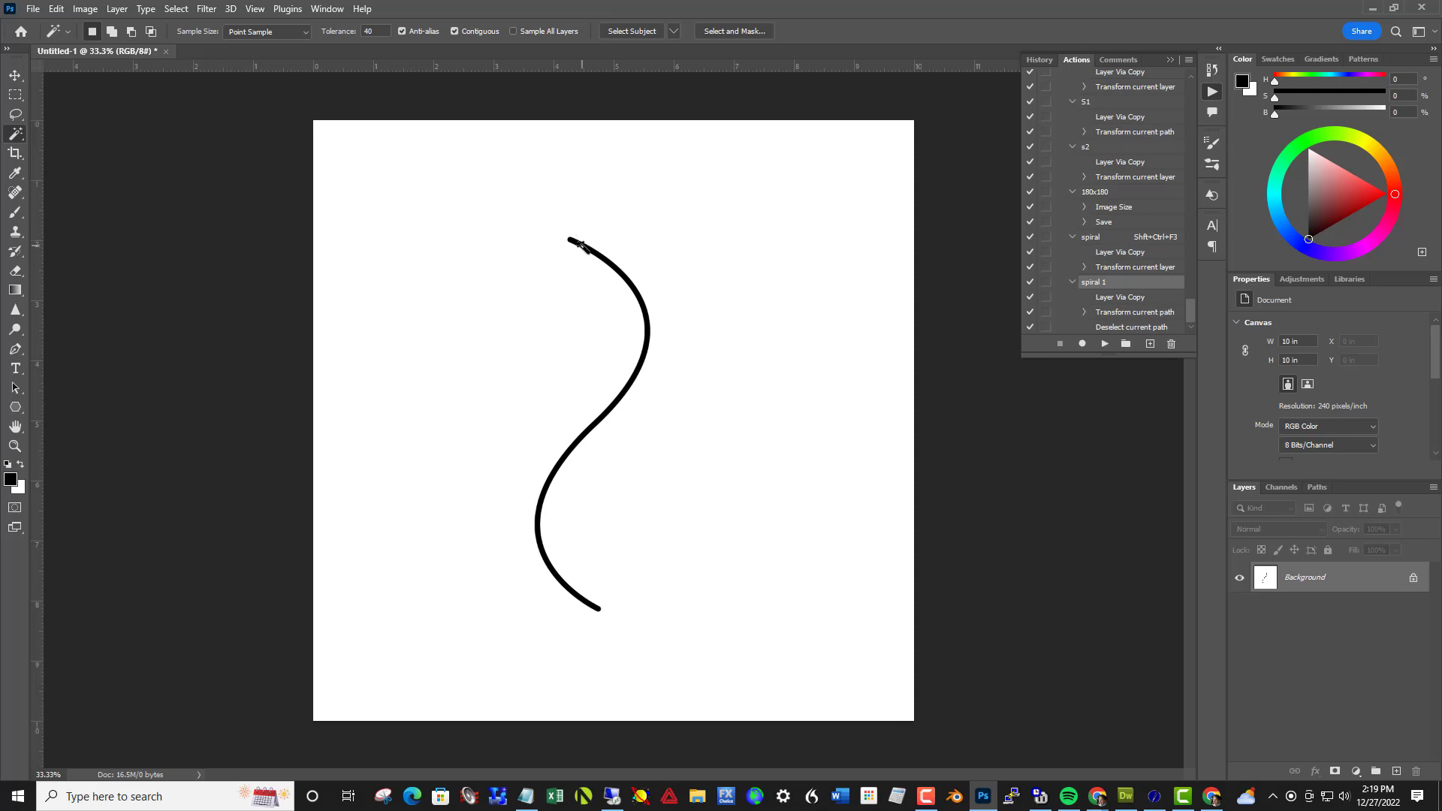
{"action": "left_click", "coordinate": [581, 246]}
{"action": "key", "text": "ctrl+j"}
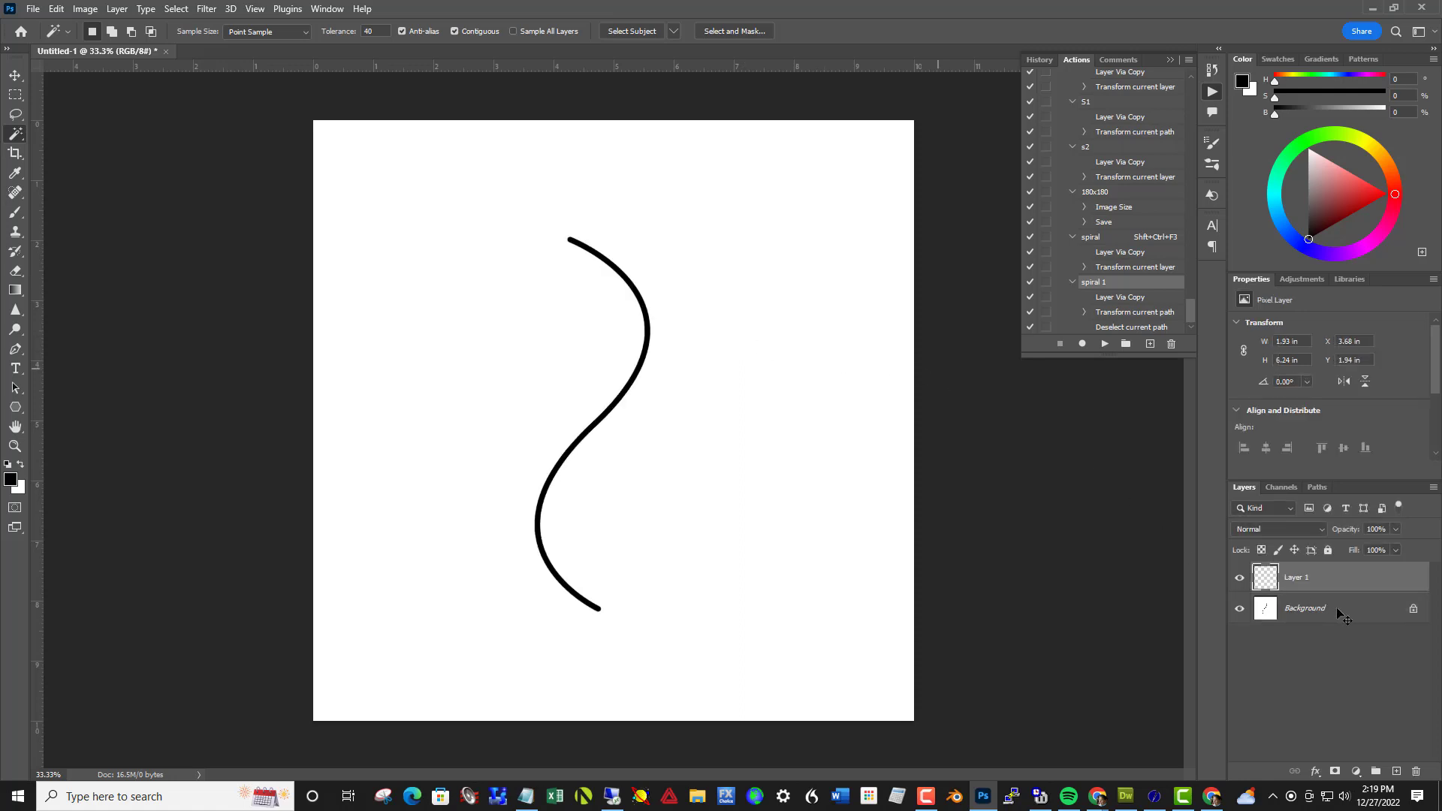
{"action": "left_click", "coordinate": [1319, 588]}
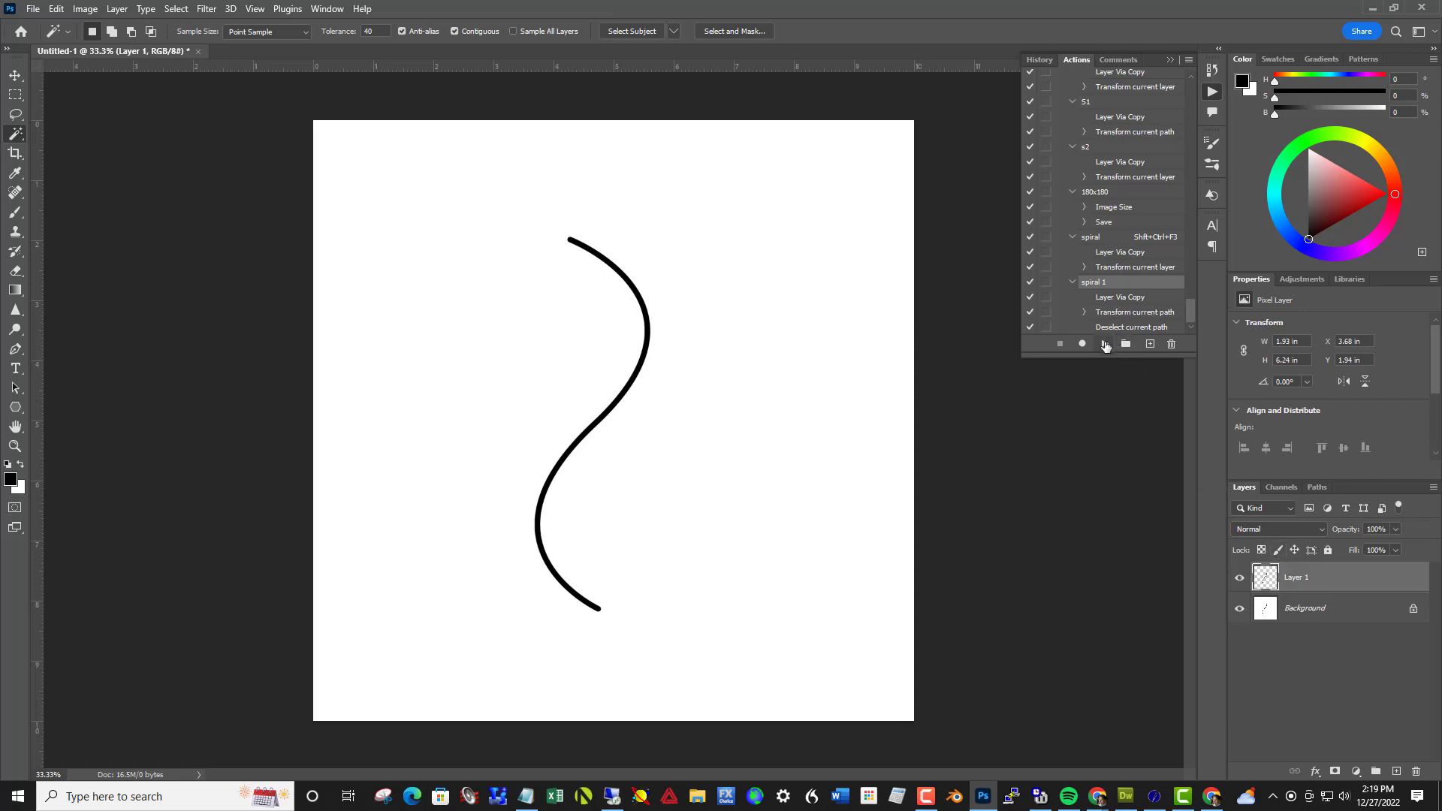
Play the spiral 1 action 15 times on the S-curve layer to build a shell-like spiral of shrinking curves
{"action": "left_click", "coordinate": [1105, 345]}
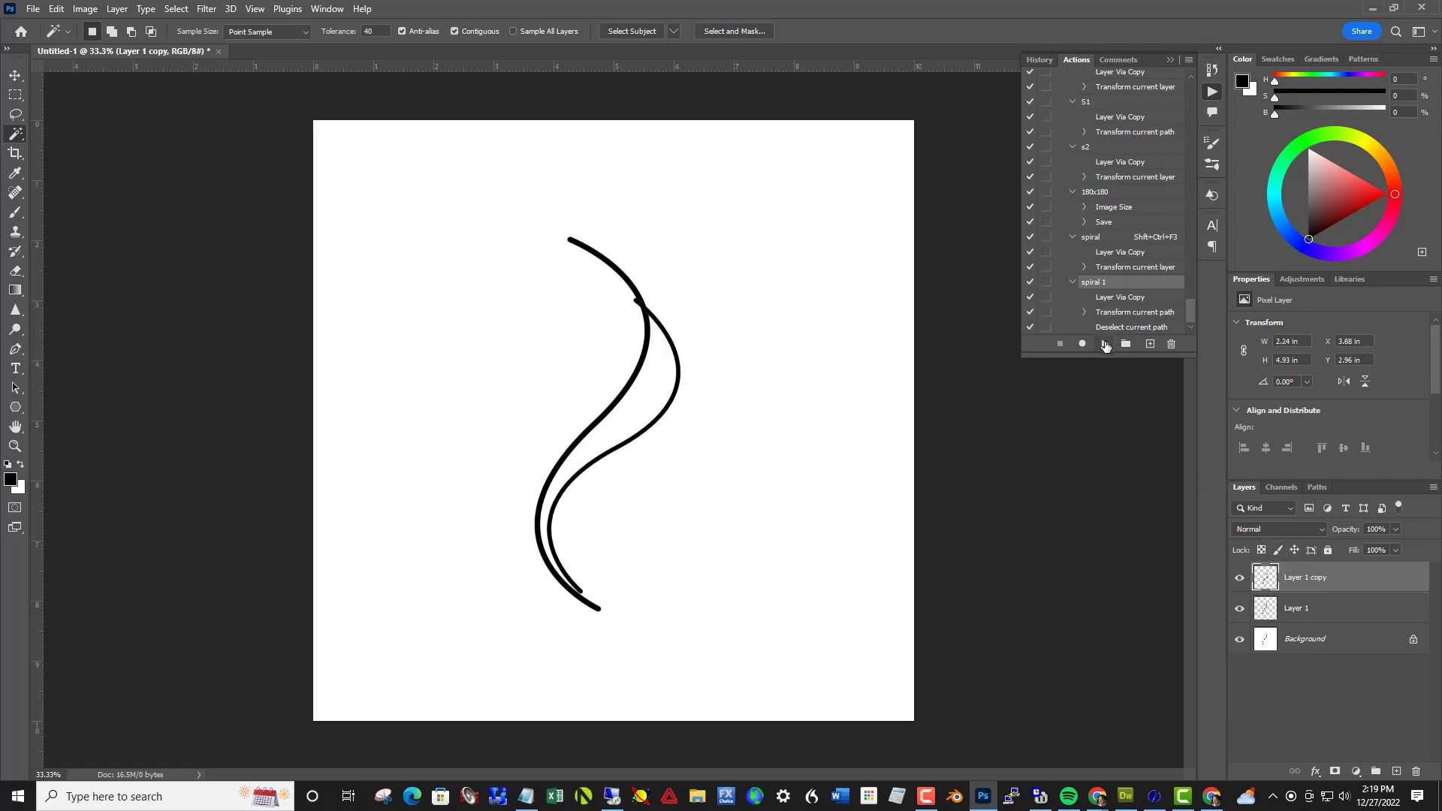
{"action": "left_click", "coordinate": [1105, 345]}
{"action": "left_click", "coordinate": [1105, 345]}
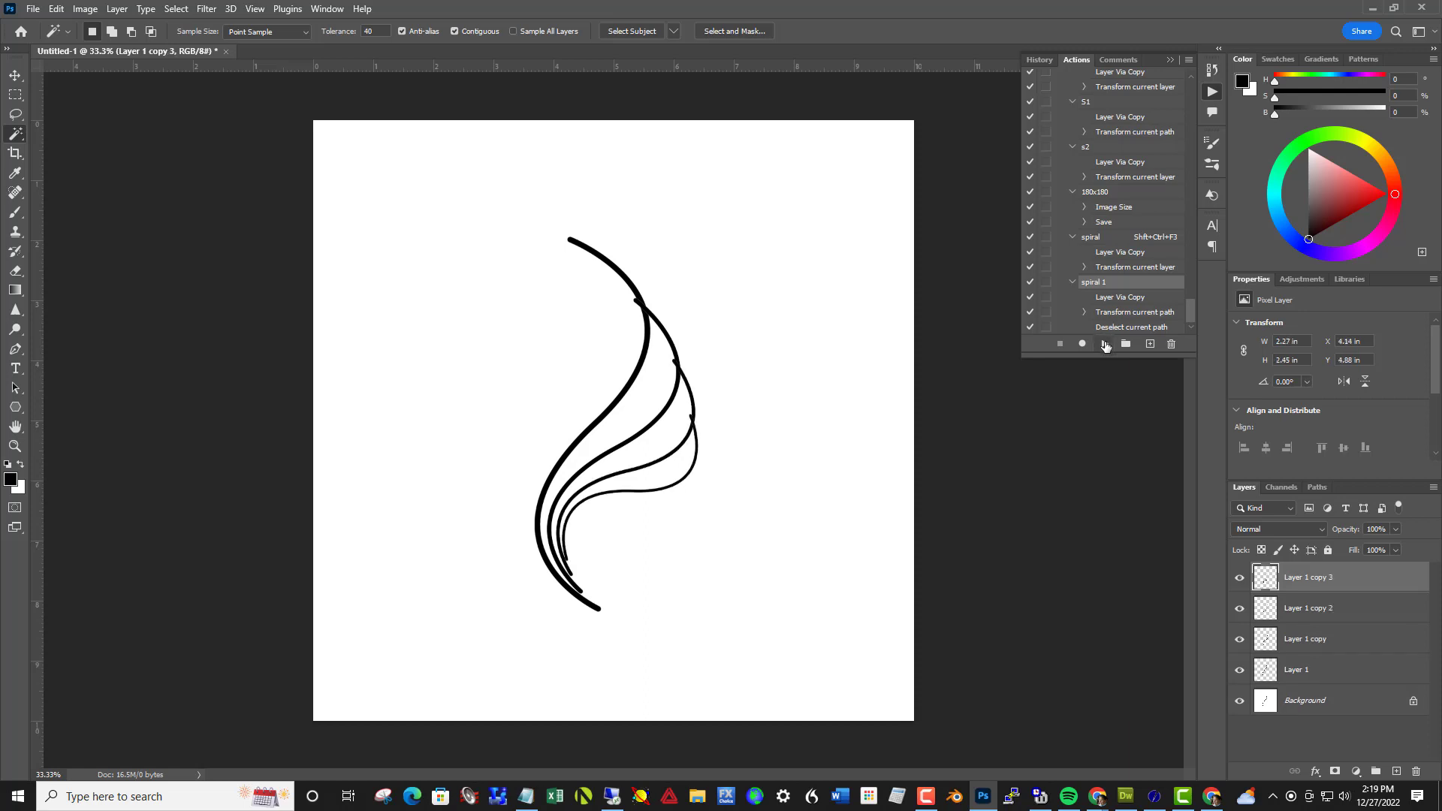
{"action": "left_click", "coordinate": [1105, 345]}
{"action": "left_click", "coordinate": [1105, 345]}
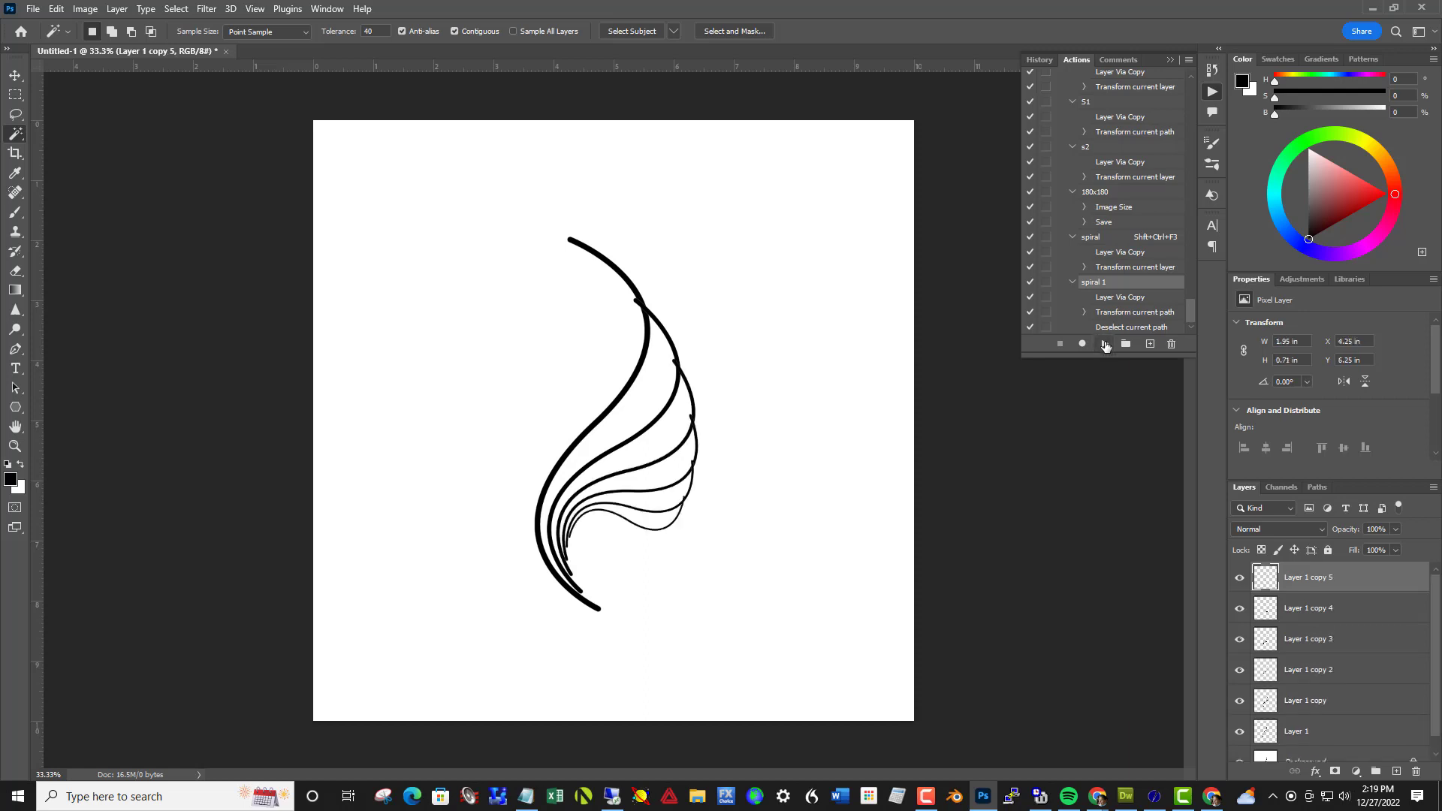
{"action": "left_click", "coordinate": [1105, 345]}
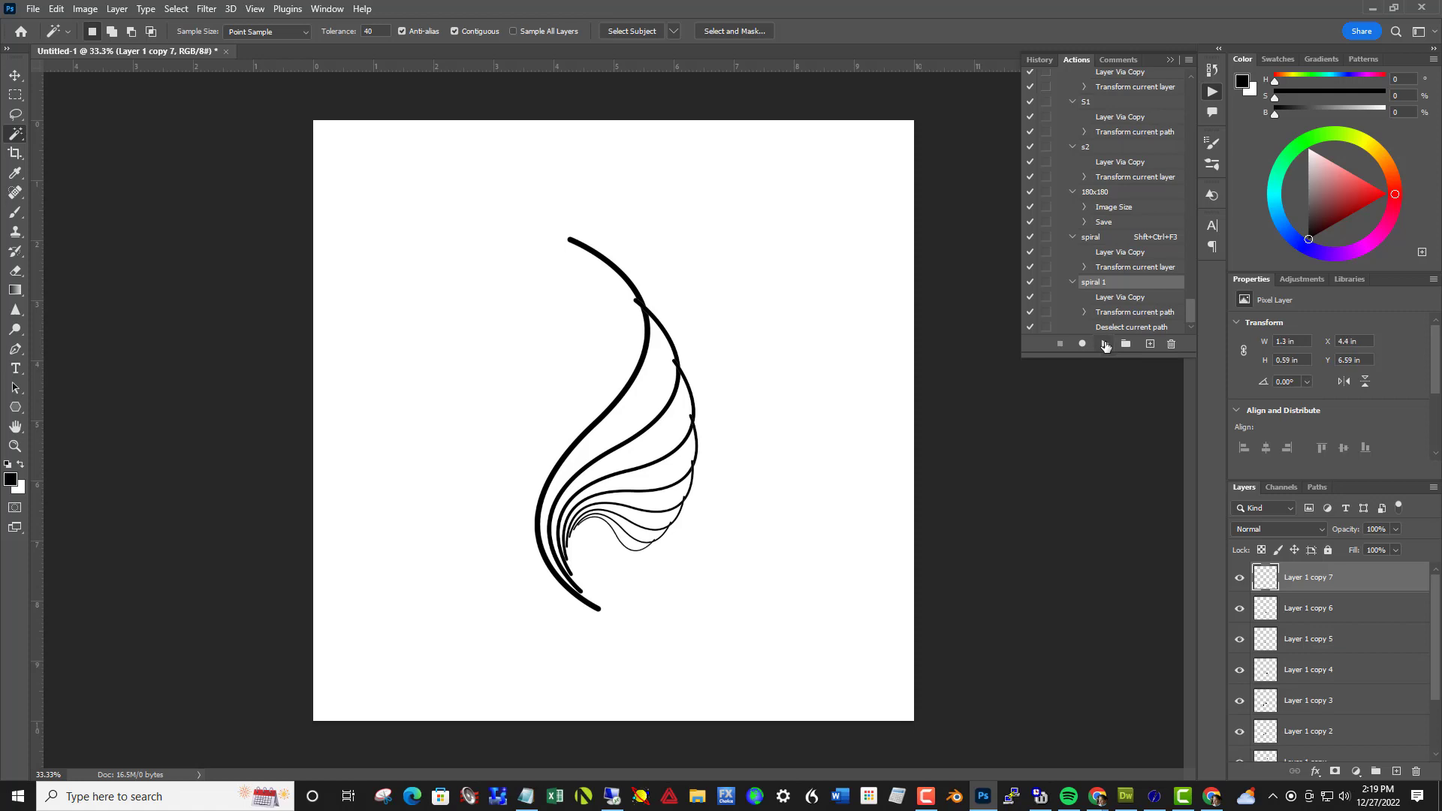
{"action": "left_click", "coordinate": [1105, 345]}
{"action": "left_click", "coordinate": [1105, 344]}
{"action": "left_click", "coordinate": [1105, 344]}
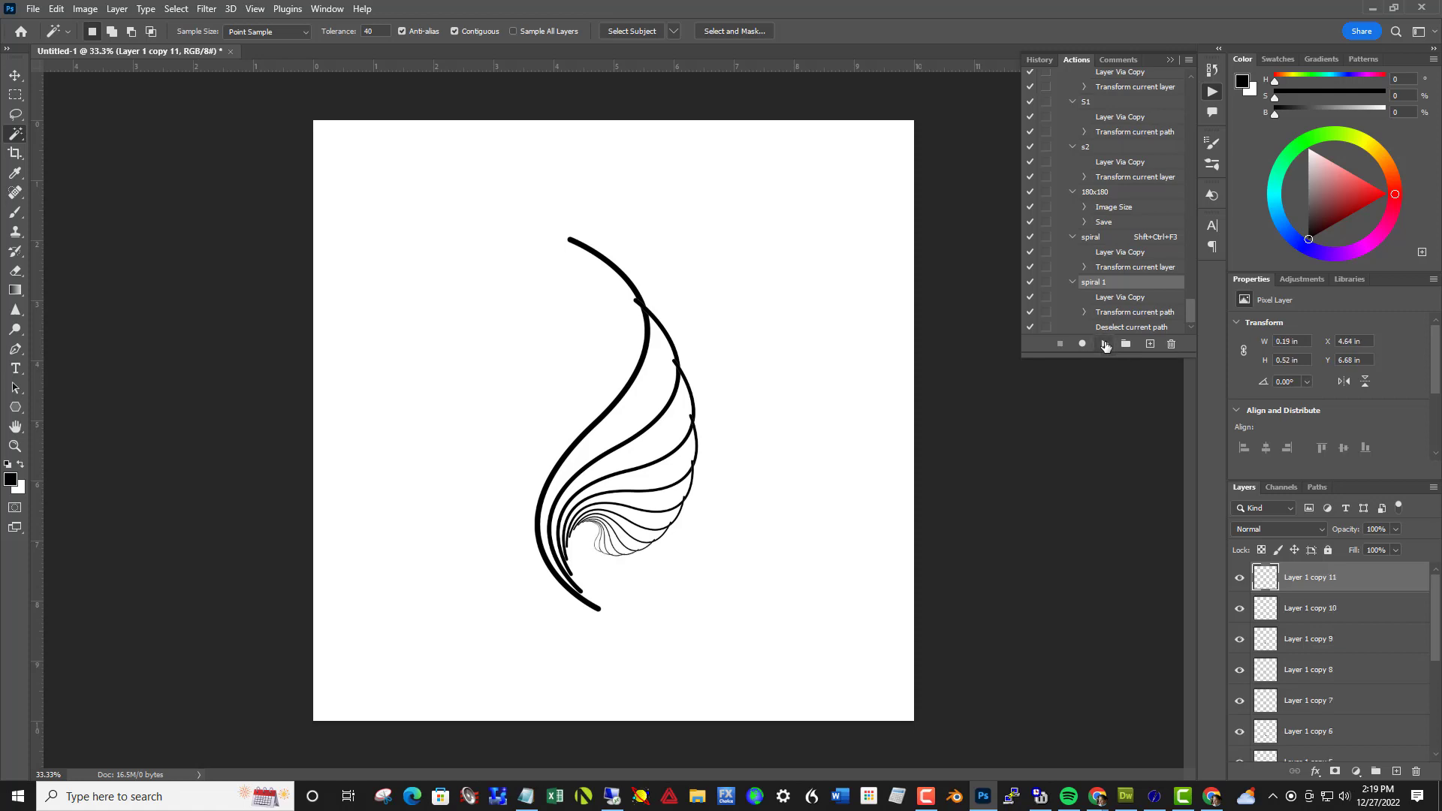
{"action": "left_click", "coordinate": [1105, 344]}
{"action": "left_click", "coordinate": [1105, 345]}
Merge all the curve layers above the Background into one layer and move the merged spiral about 0.5 in to the right
{"action": "scroll", "coordinate": [1438, 615], "scroll_direction": "down", "scroll_amount": 1}
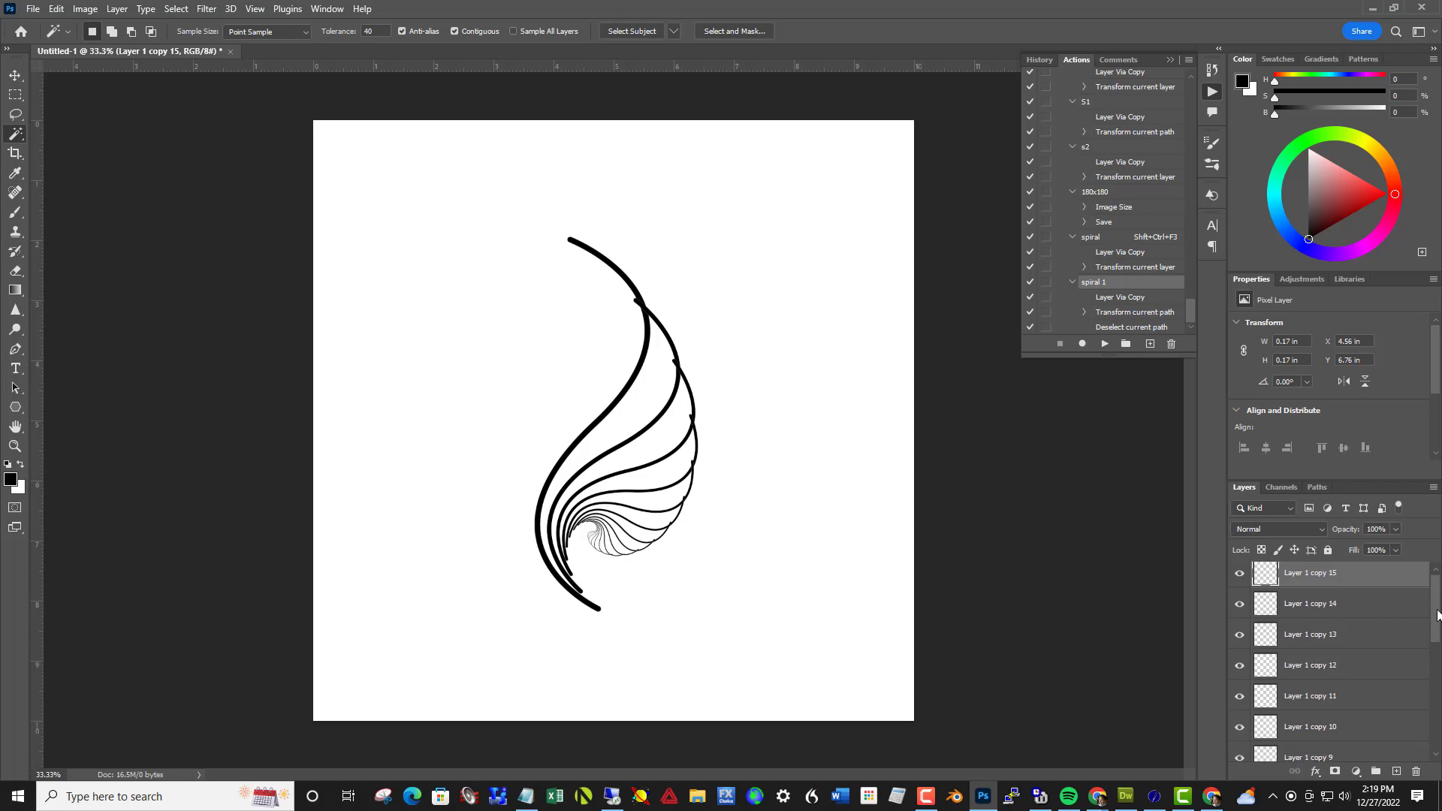
{"action": "scroll", "coordinate": [1437, 614], "scroll_direction": "down", "scroll_amount": 5}
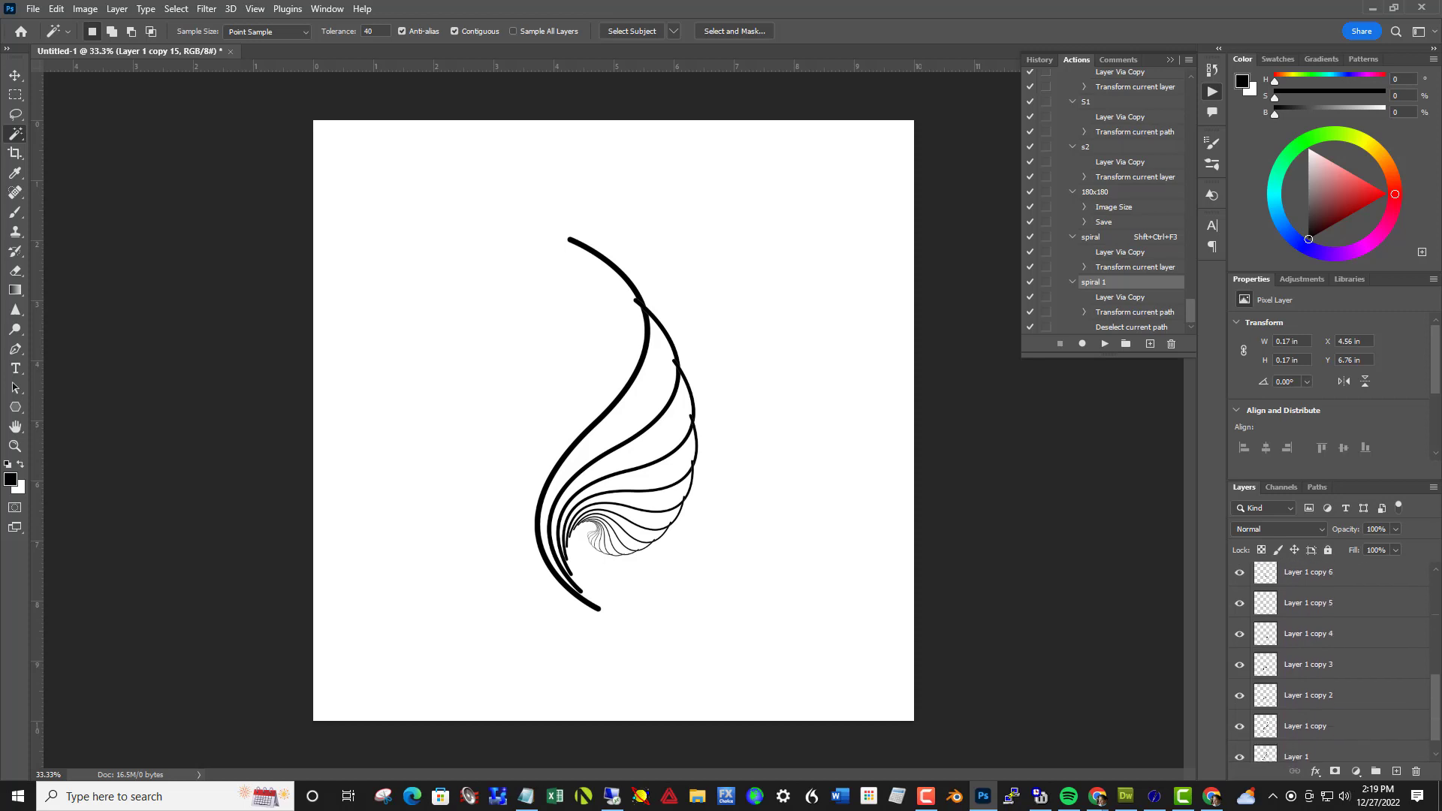
{"action": "scroll", "coordinate": [1437, 615], "scroll_direction": "down", "scroll_amount": 1}
{"action": "left_click", "coordinate": [1352, 717], "text": "shift"}
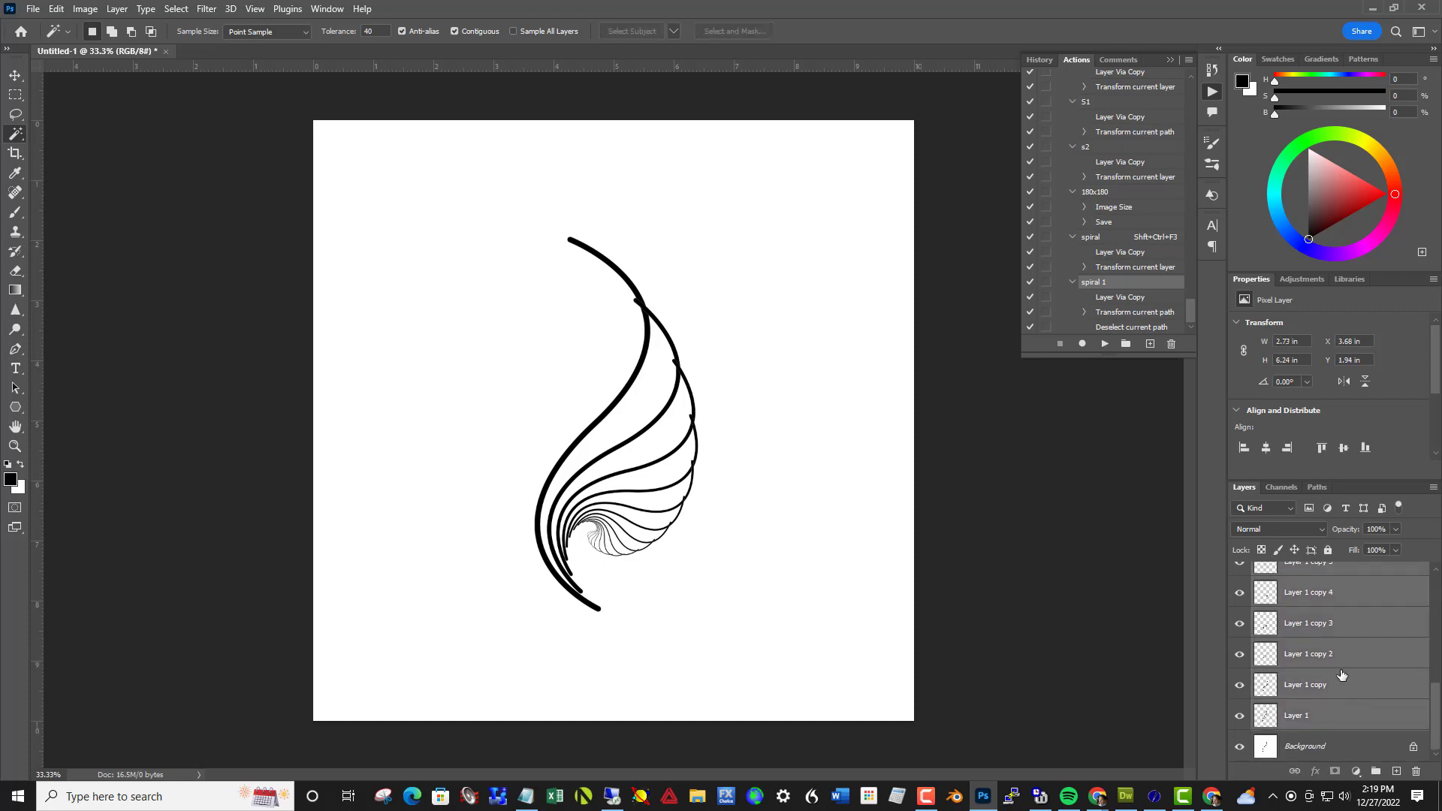
{"action": "right_click", "coordinate": [1342, 672]}
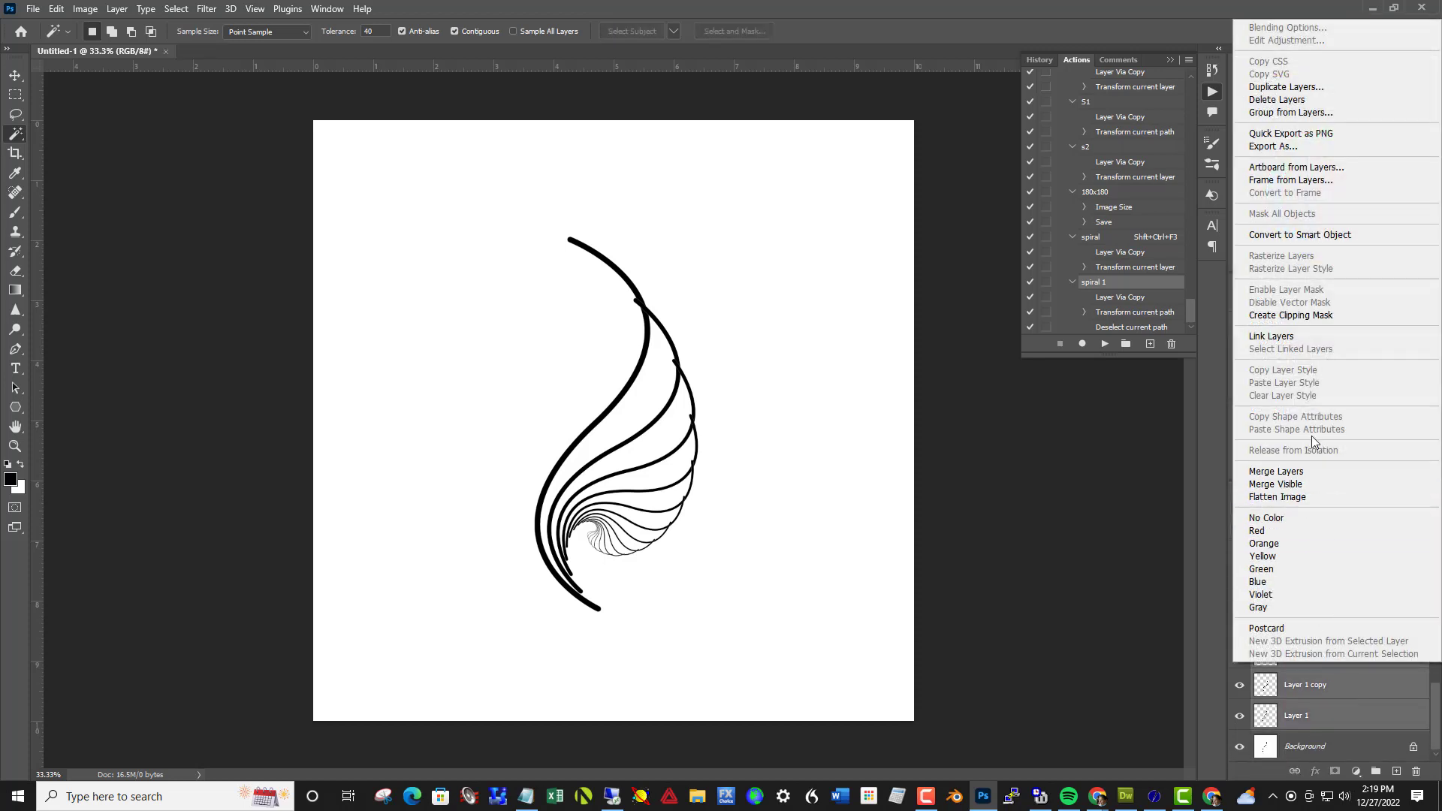
{"action": "left_click", "coordinate": [1300, 472]}
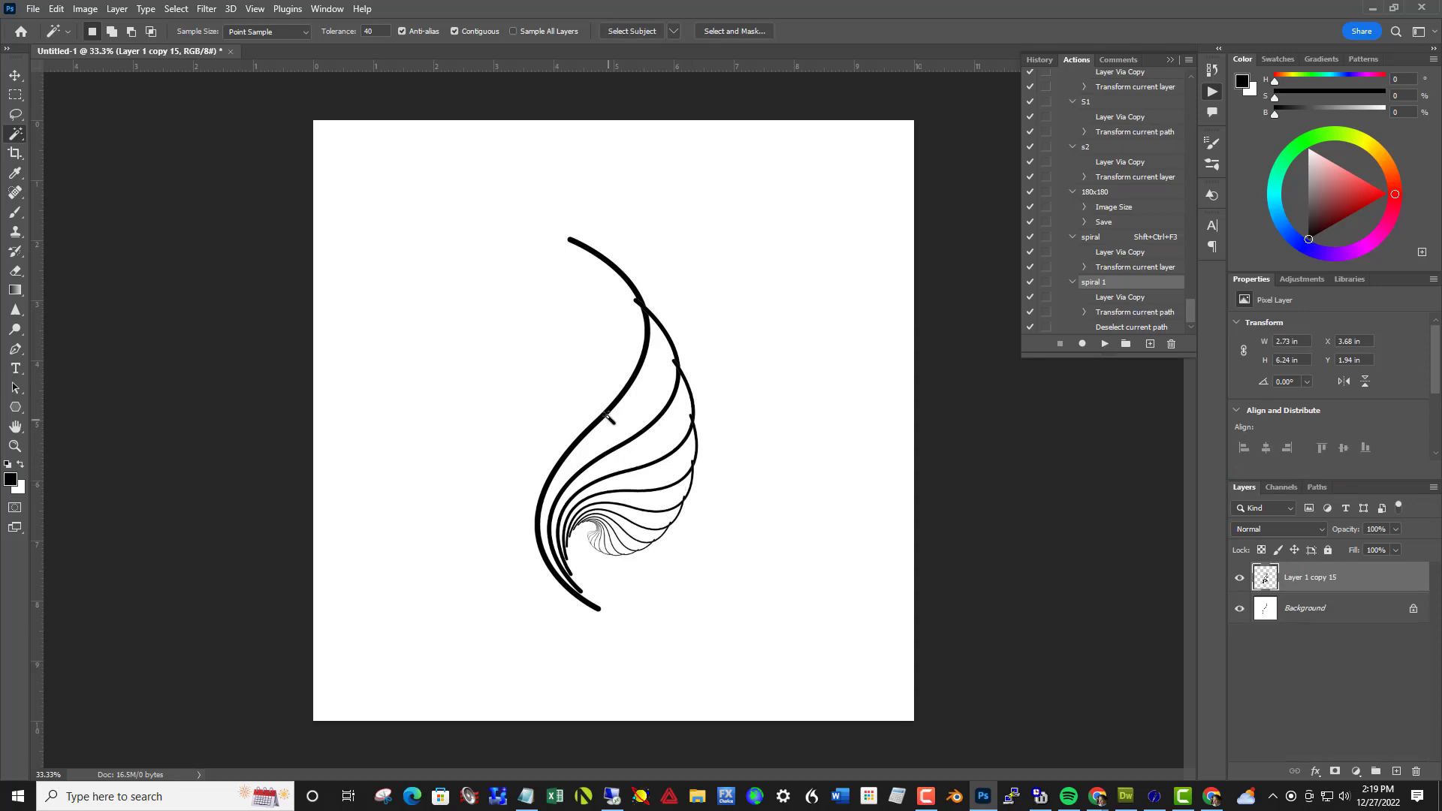
{"action": "key", "text": "v"}
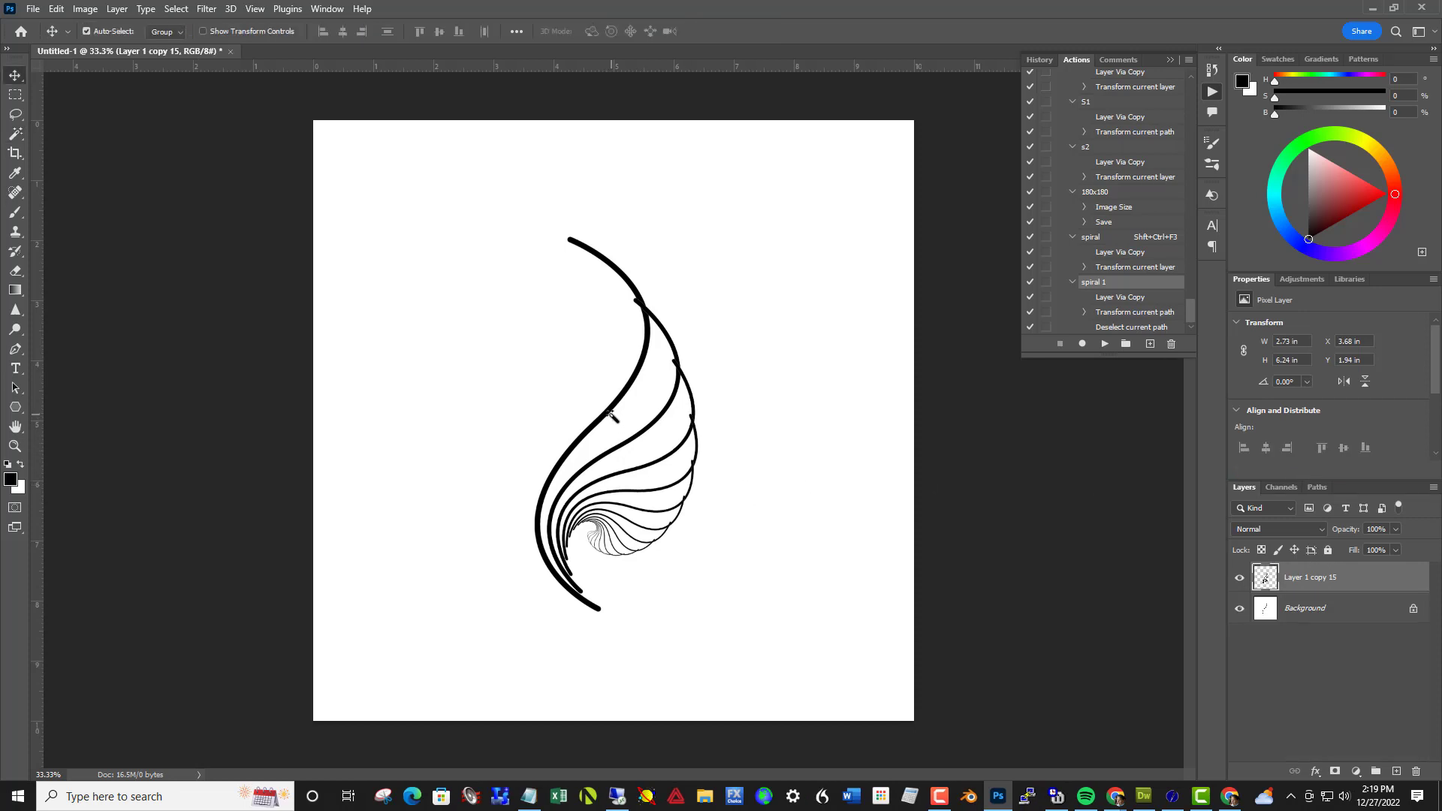
{"action": "mouse_move", "coordinate": [609, 415]}
{"action": "left_mouse_down"}
{"action": "mouse_move", "coordinate": [689, 412]}
{"action": "mouse_move", "coordinate": [636, 417]}
{"action": "left_mouse_up"}
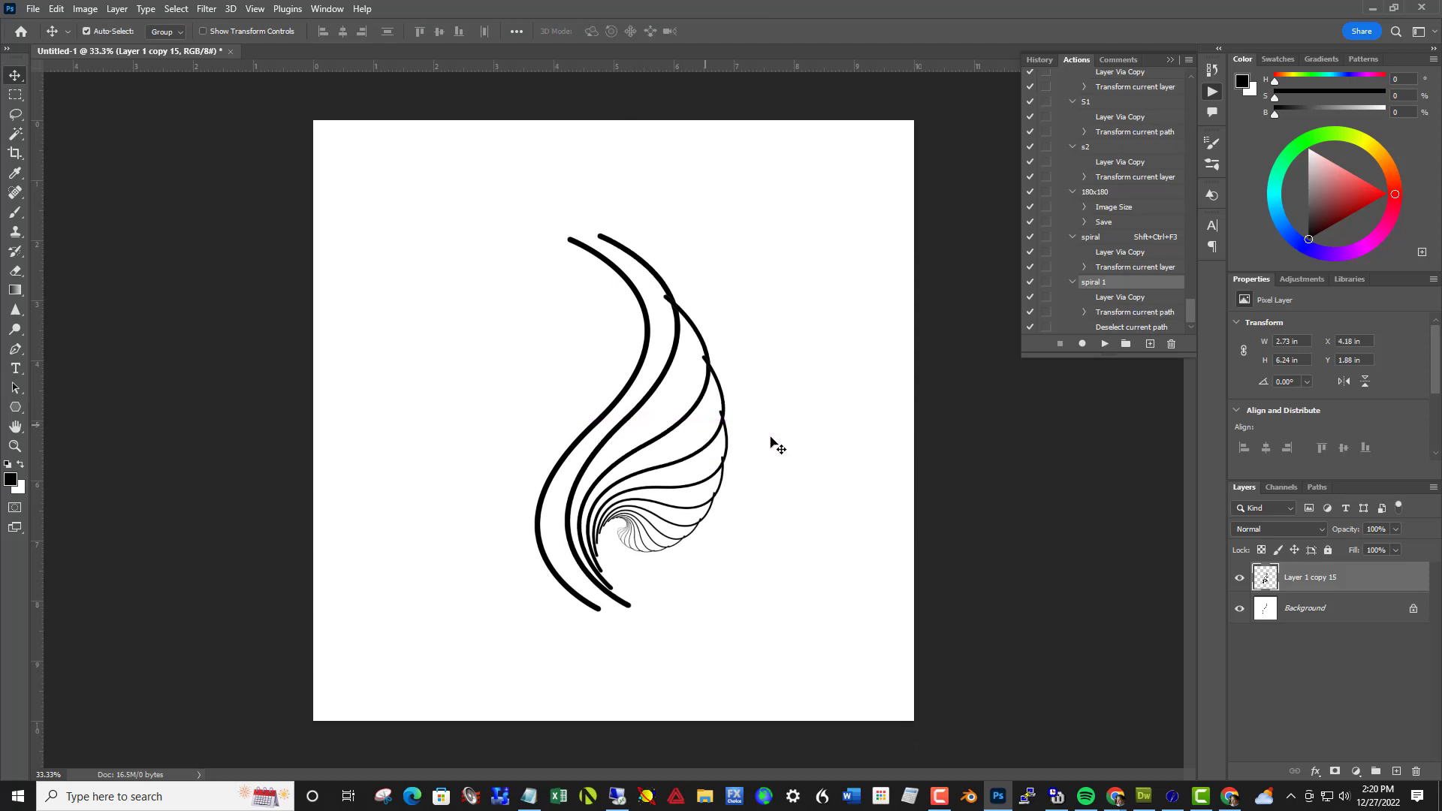
Fill the Background layer with white at 100% opacity to erase the original S-curve
{"action": "left_click", "coordinate": [1314, 616]}
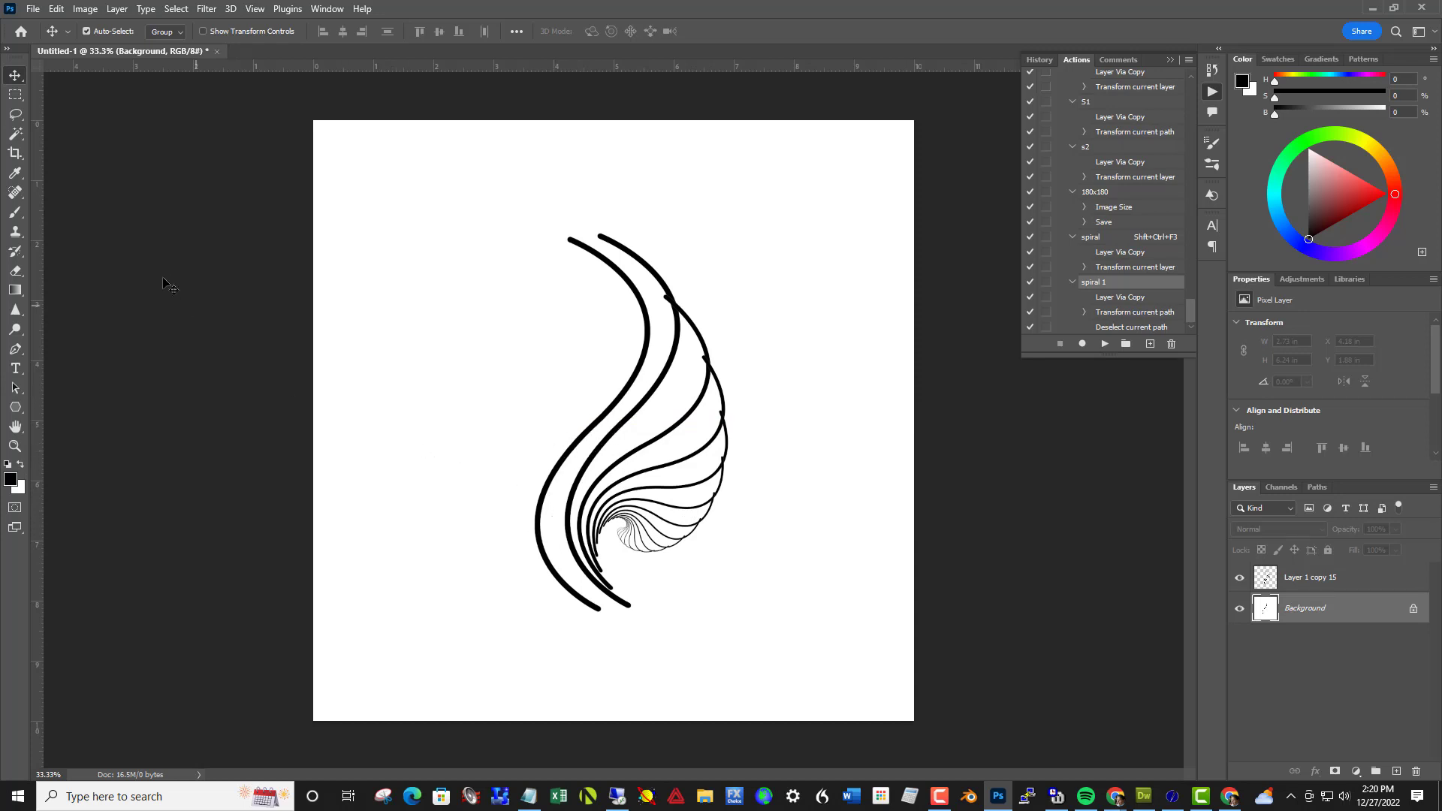
{"action": "left_click", "coordinate": [57, 10]}
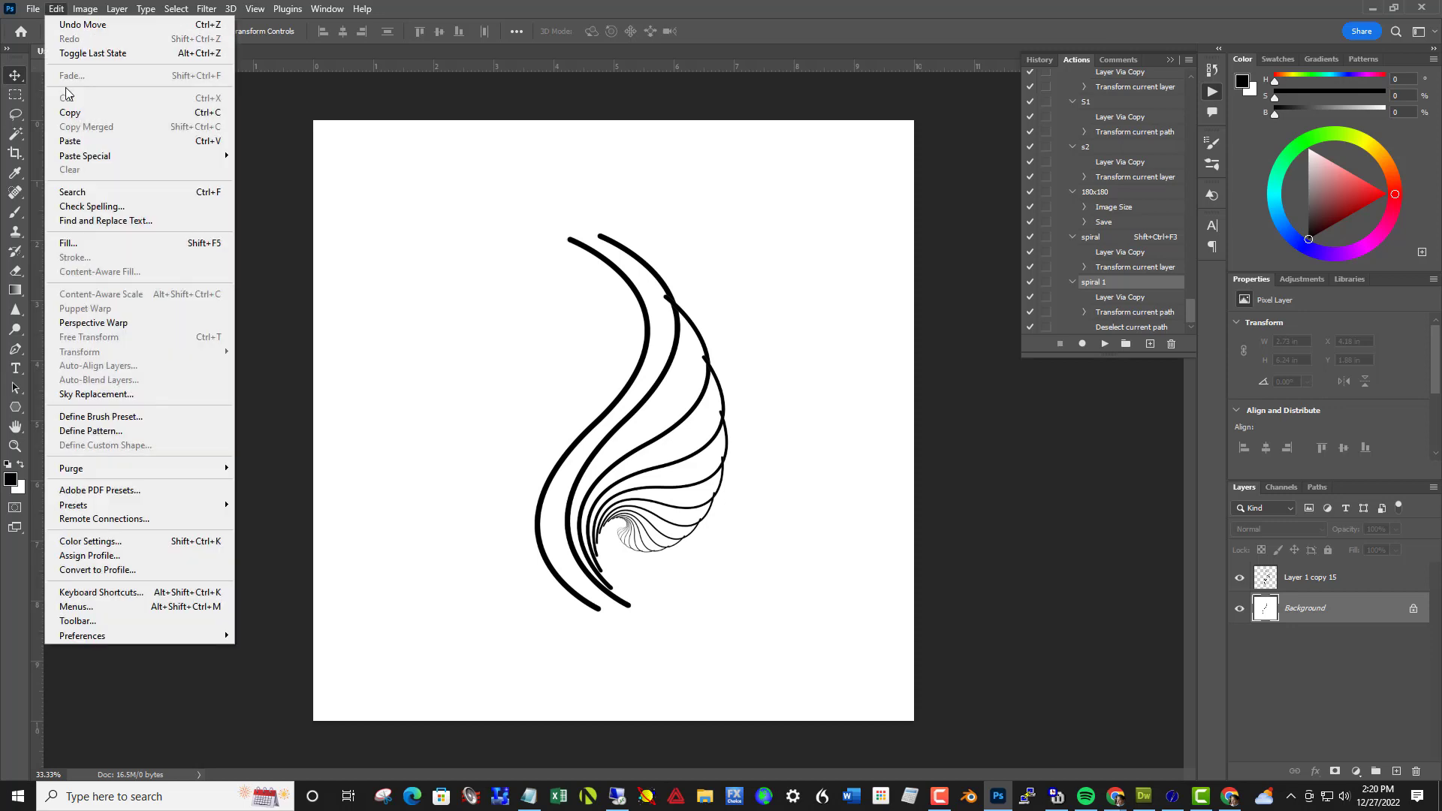
{"action": "left_click", "coordinate": [85, 239]}
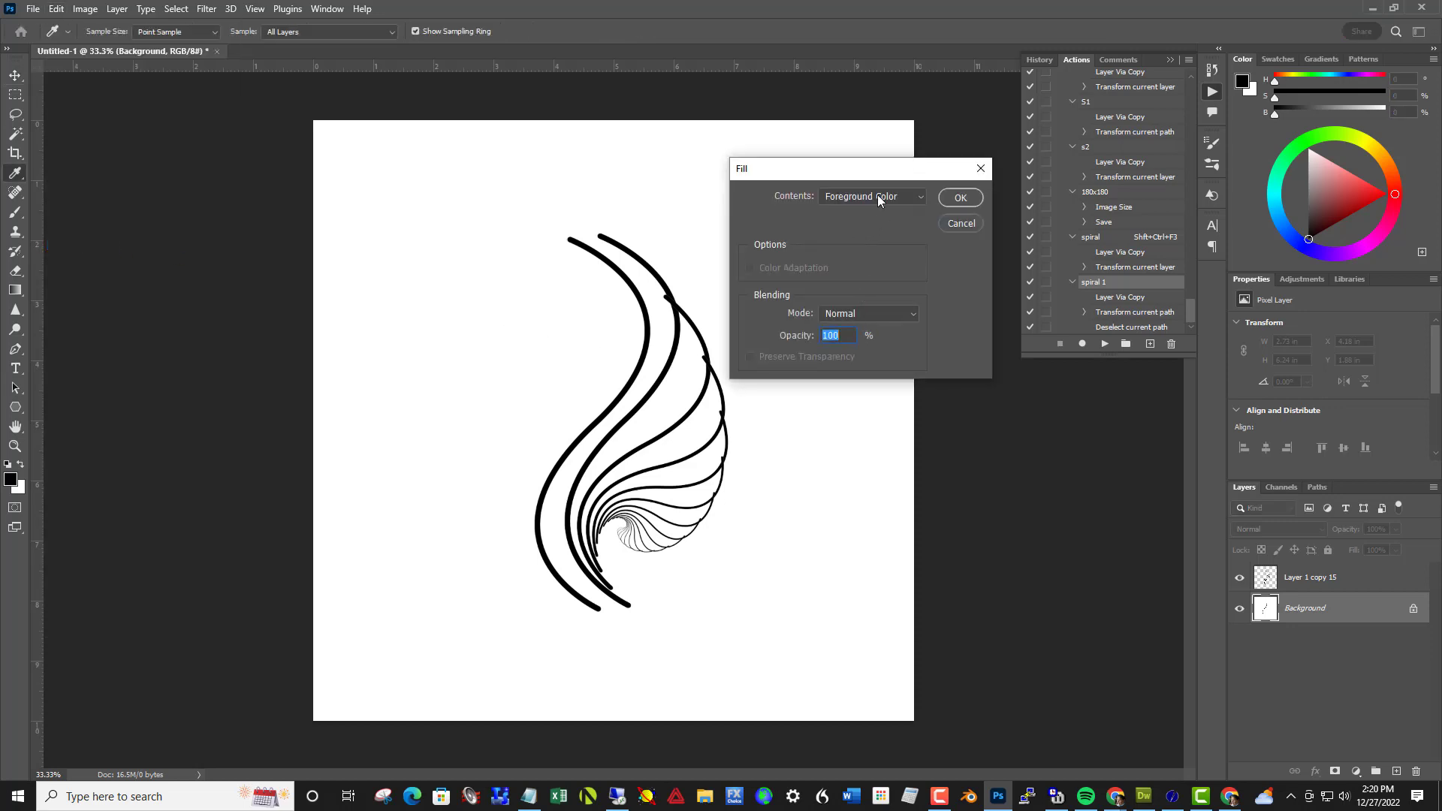
{"action": "left_click", "coordinate": [877, 195]}
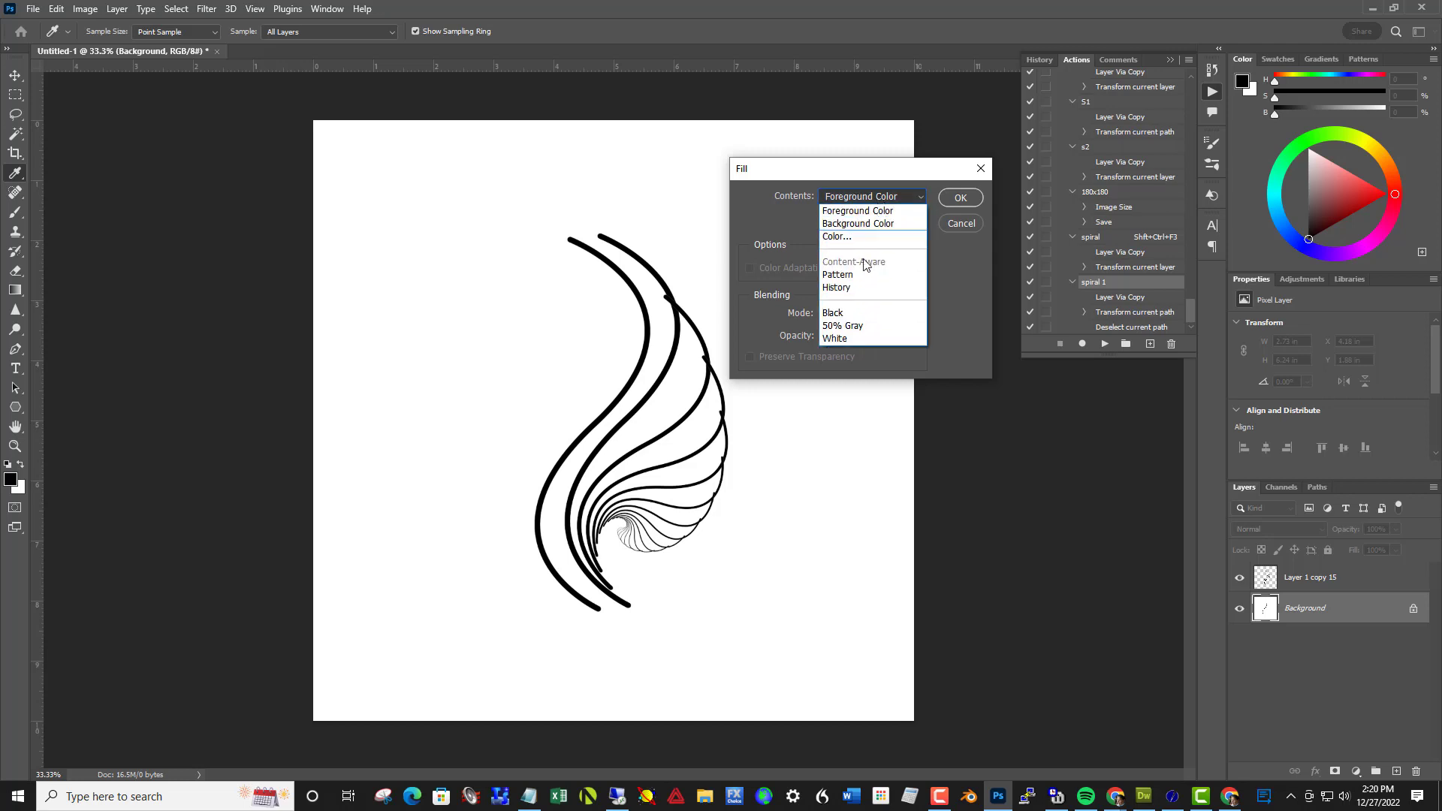
{"action": "left_click", "coordinate": [846, 338]}
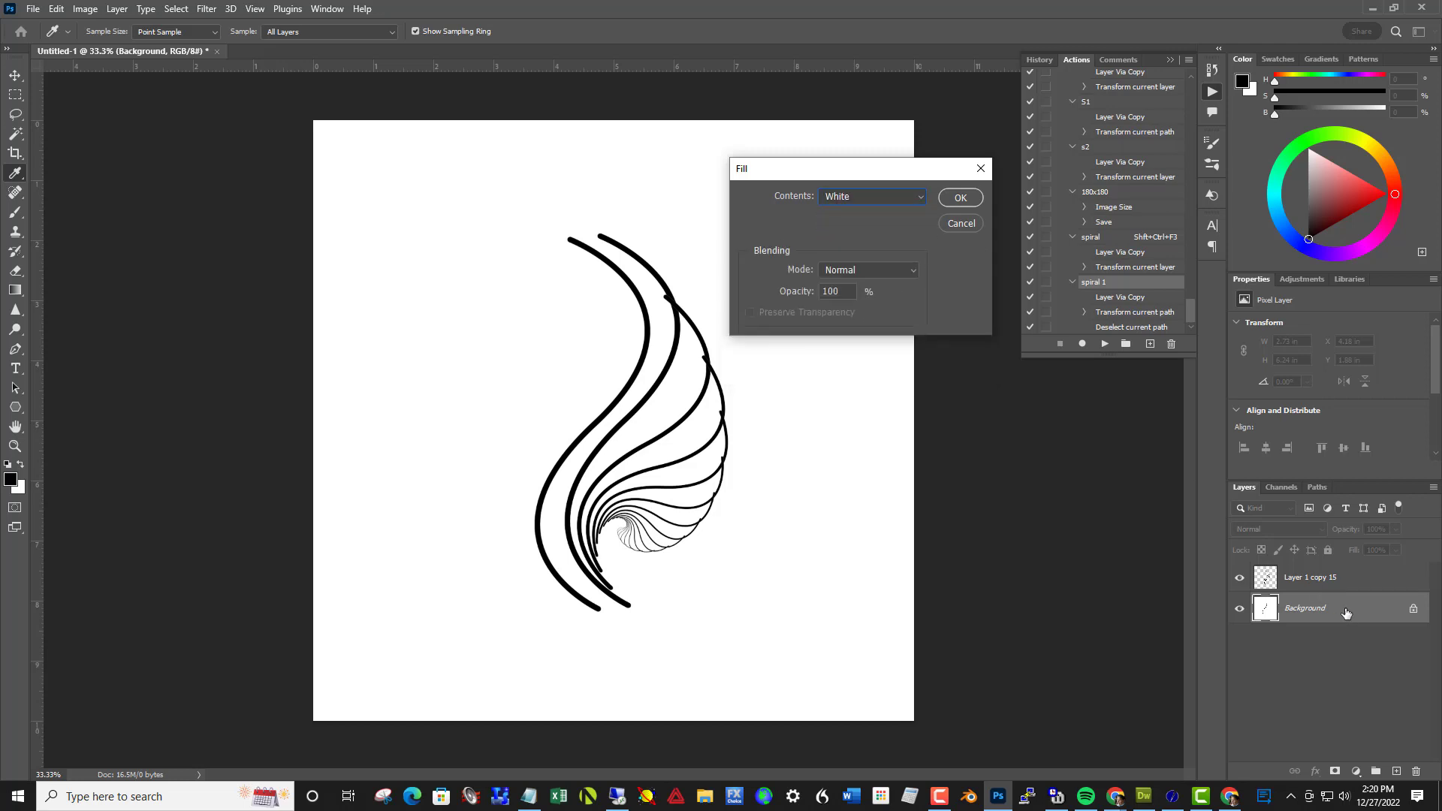
{"action": "left_click", "coordinate": [959, 199]}
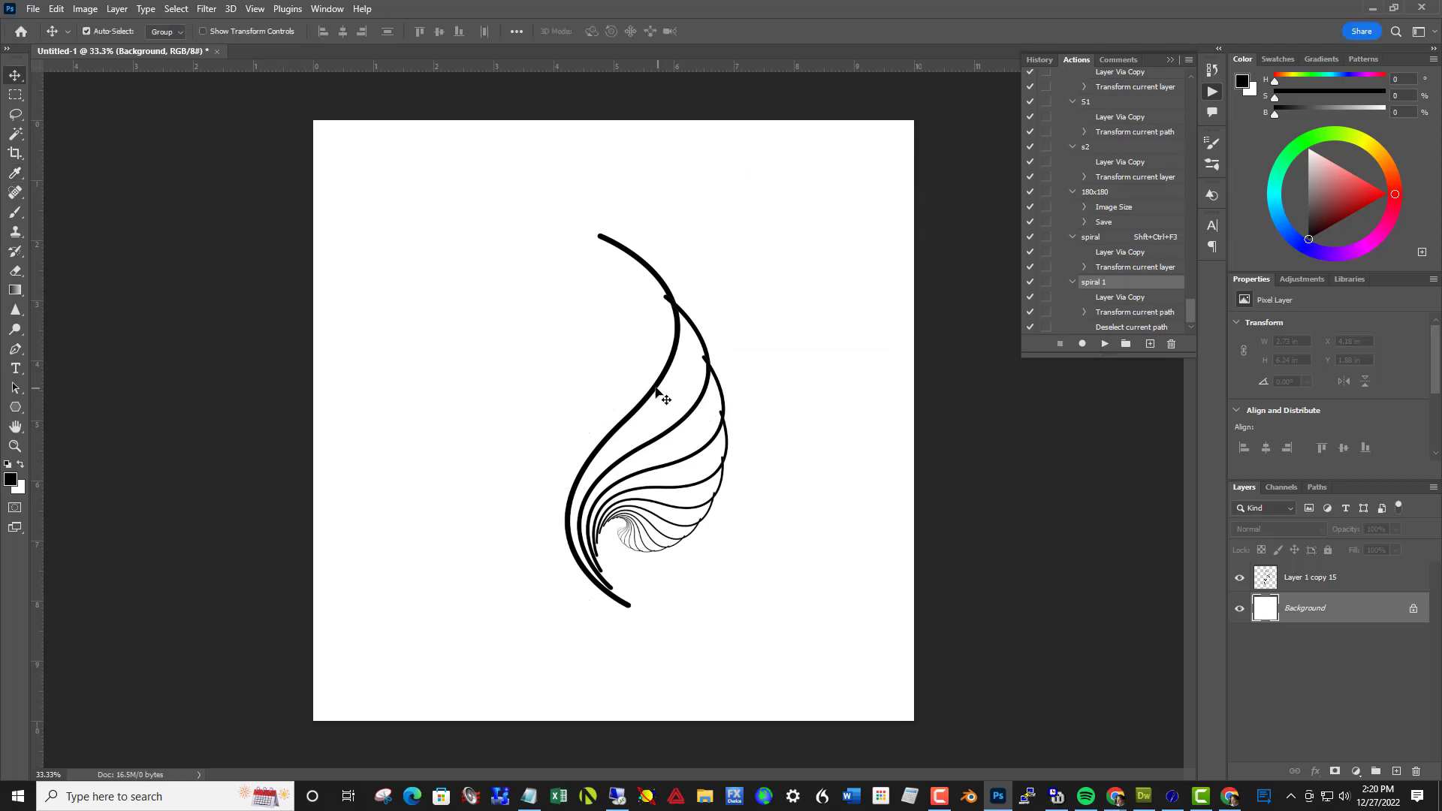
Move the spiral about 1.4 in to the left, duplicate its layer and flip the copy horizontally
{"action": "left_click", "coordinate": [675, 344]}
{"action": "left_click_drag", "start_coordinate": [675, 344], "coordinate": [579, 372]}
{"action": "key", "text": "ctrl+j"}
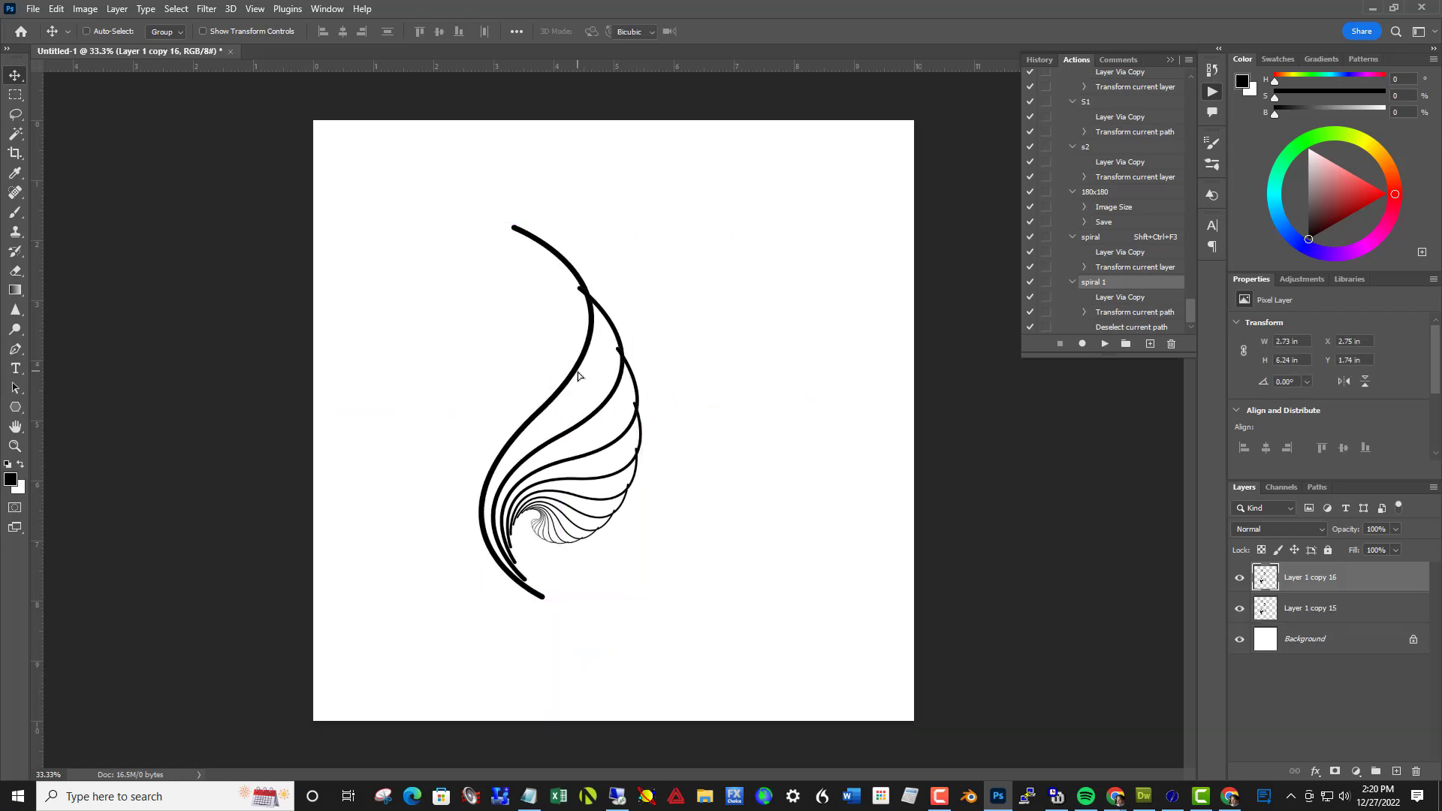
{"action": "key", "text": "ctrl+t"}
{"action": "right_click", "coordinate": [553, 370]}
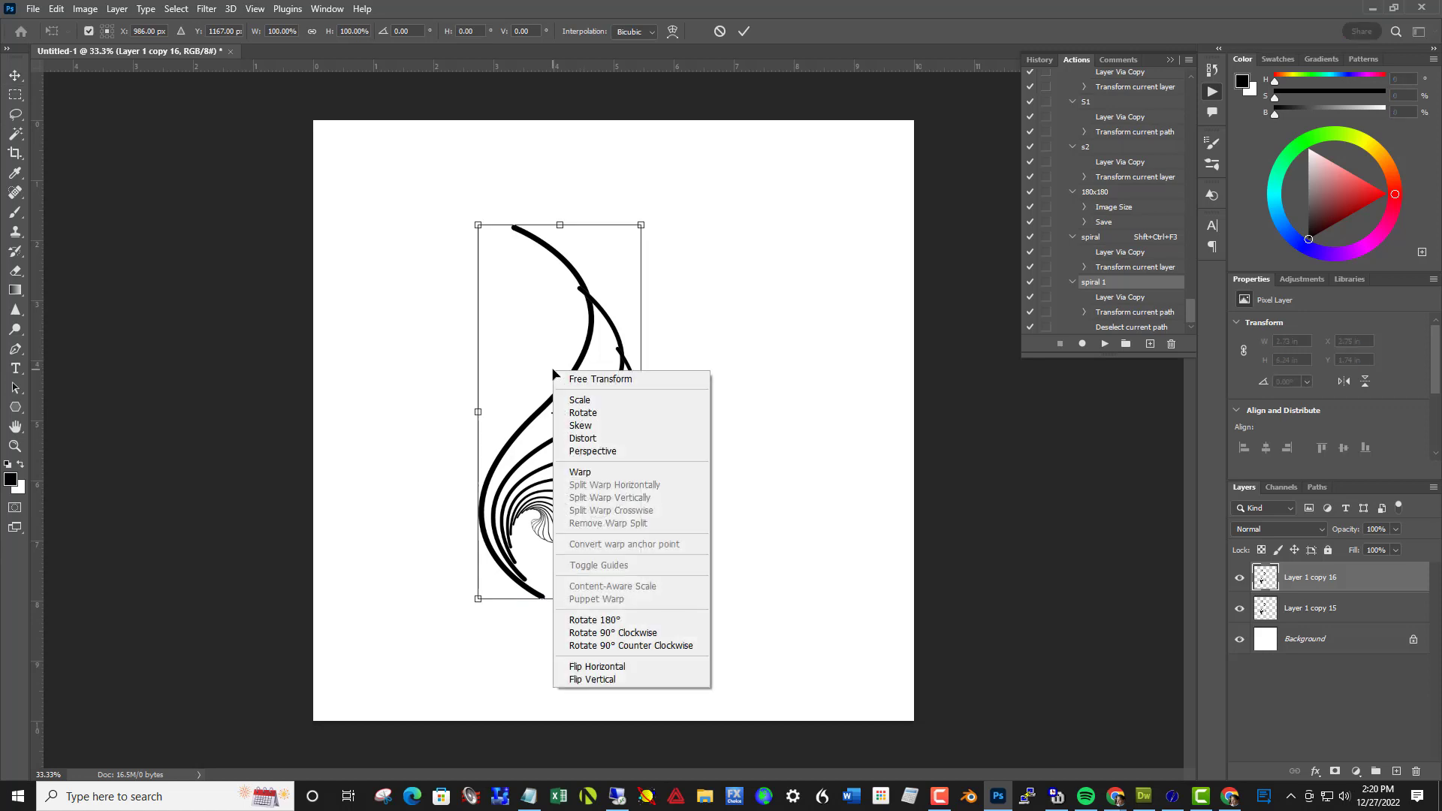
{"action": "left_click", "coordinate": [610, 670]}
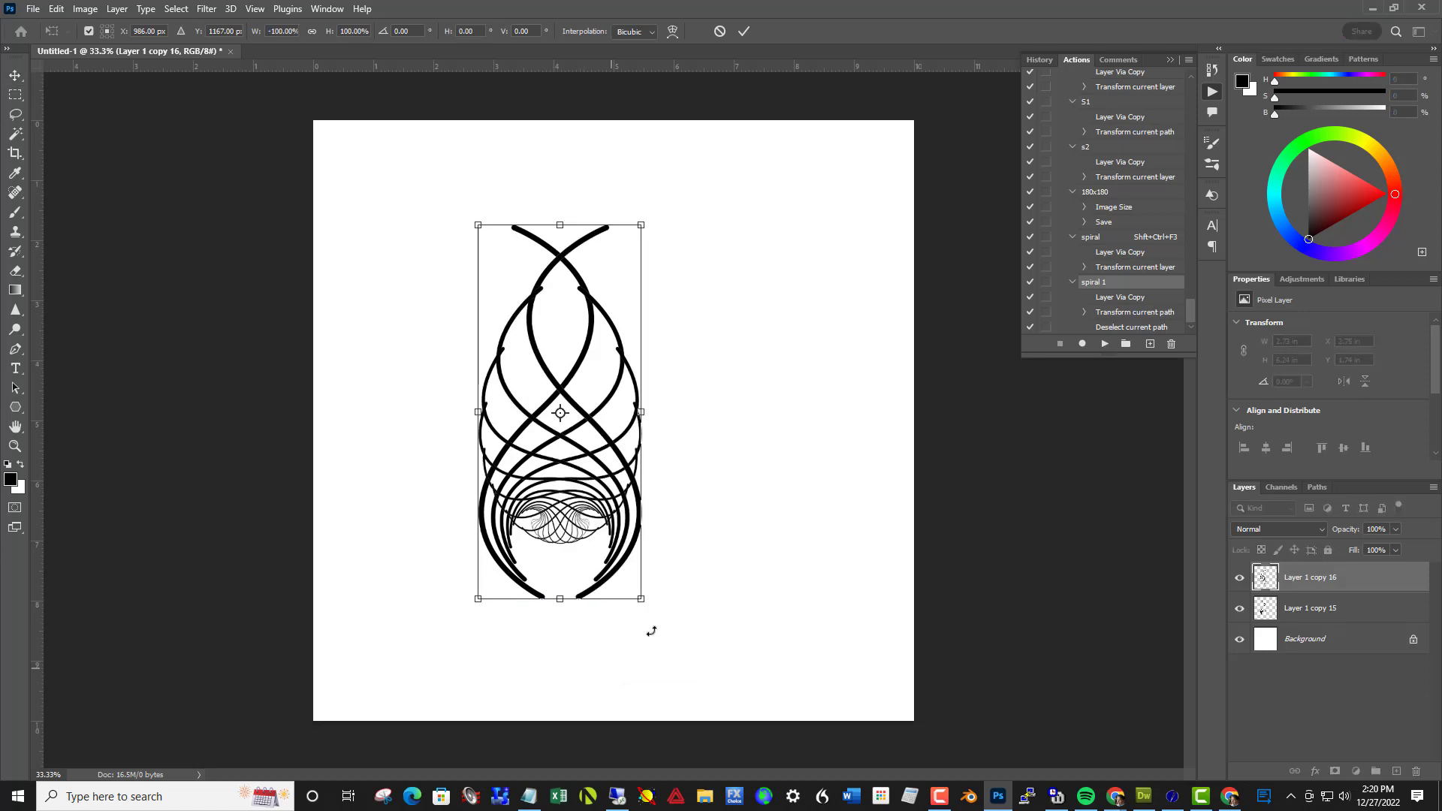
{"action": "left_click", "coordinate": [743, 31]}
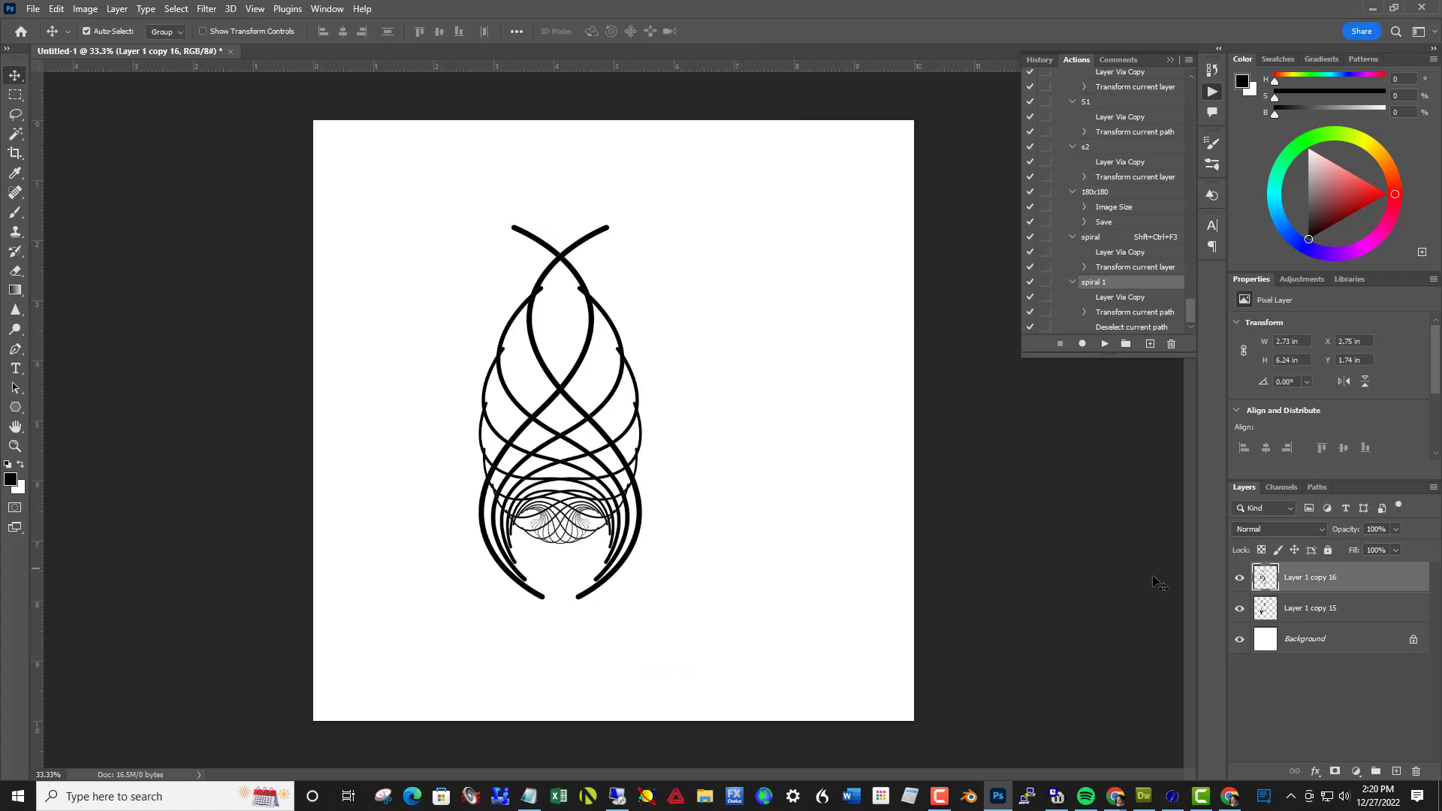
Move both spiral layers together about 1 in to the right, toward the canvas centre, and deselect them
{"action": "left_click", "coordinate": [1301, 609], "text": "shift"}
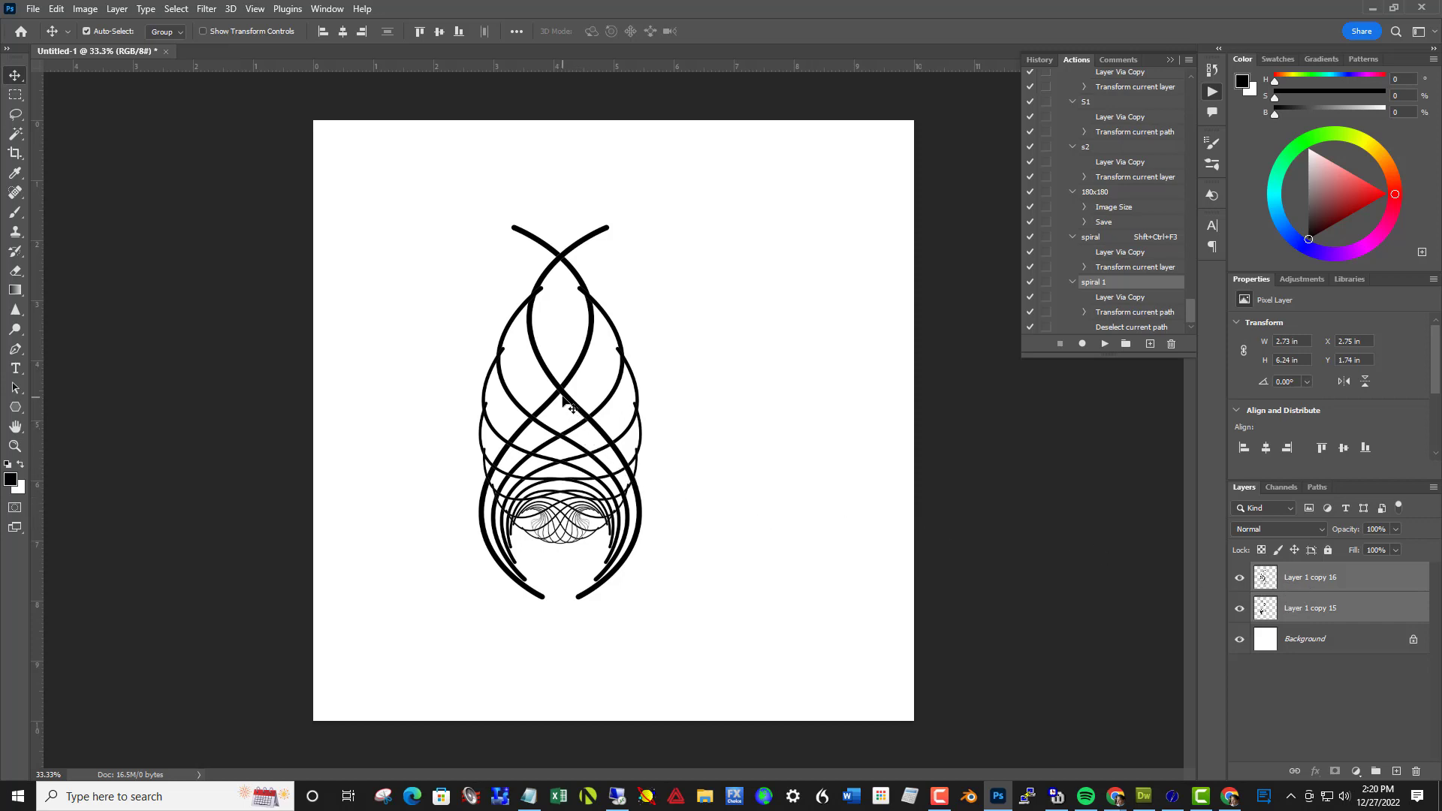
{"action": "left_click_drag", "start_coordinate": [568, 402], "coordinate": [629, 404]}
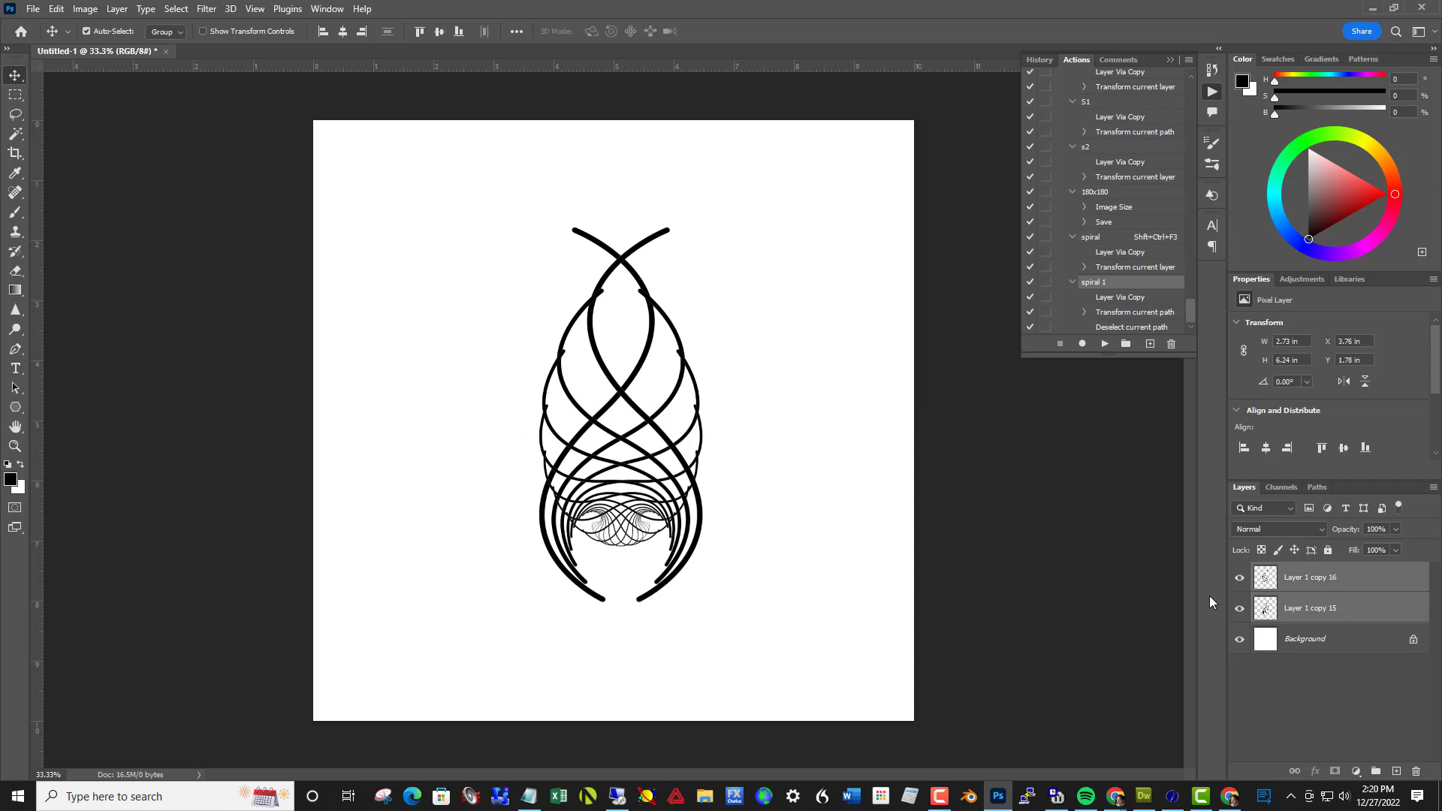
{"action": "left_click", "coordinate": [1129, 558]}
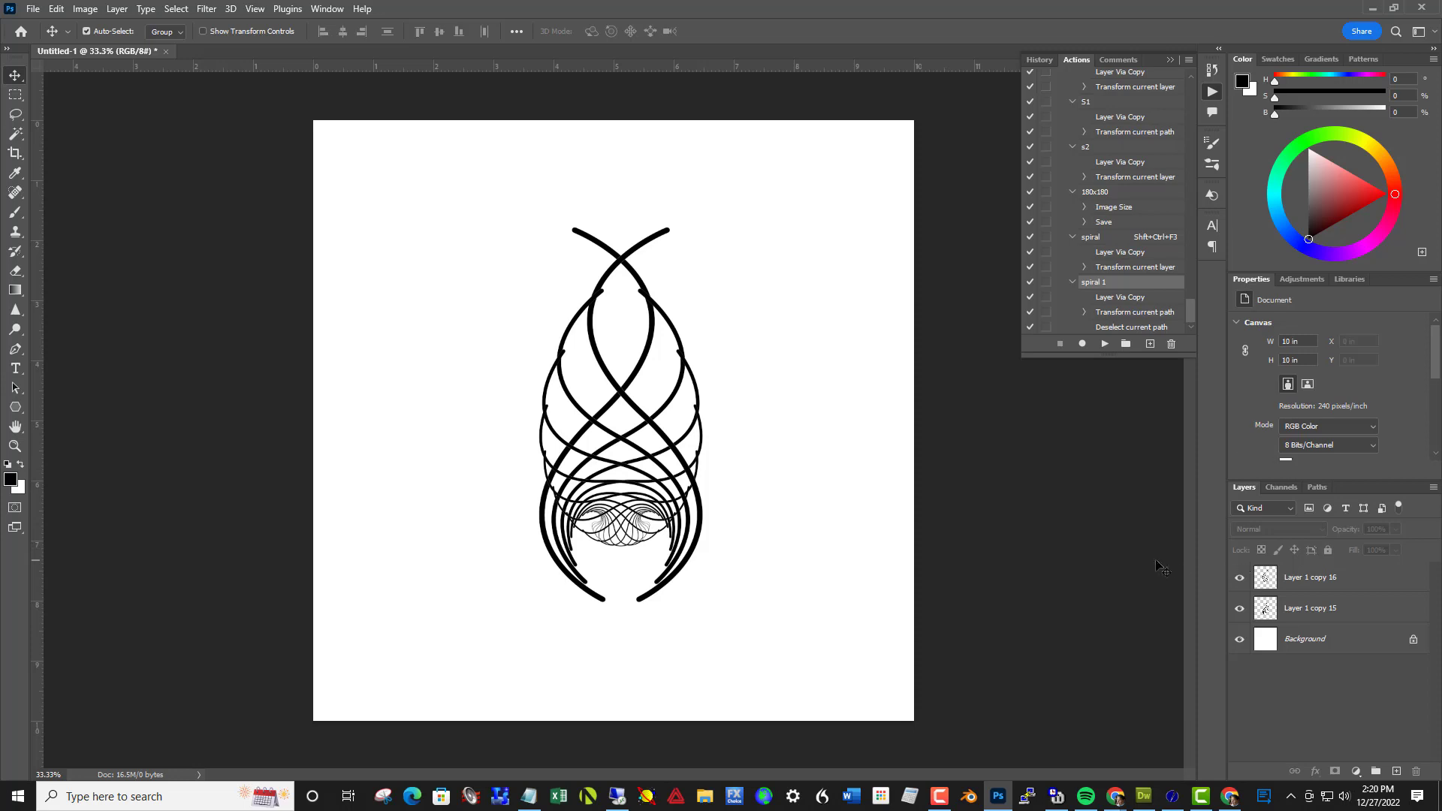
Spread the mirrored spirals apart side by side with a narrow gap, at X about 2.45 in and 5.31 in, Y about 1.67 in
{"action": "left_click_drag", "start_coordinate": [665, 439], "coordinate": [773, 429]}
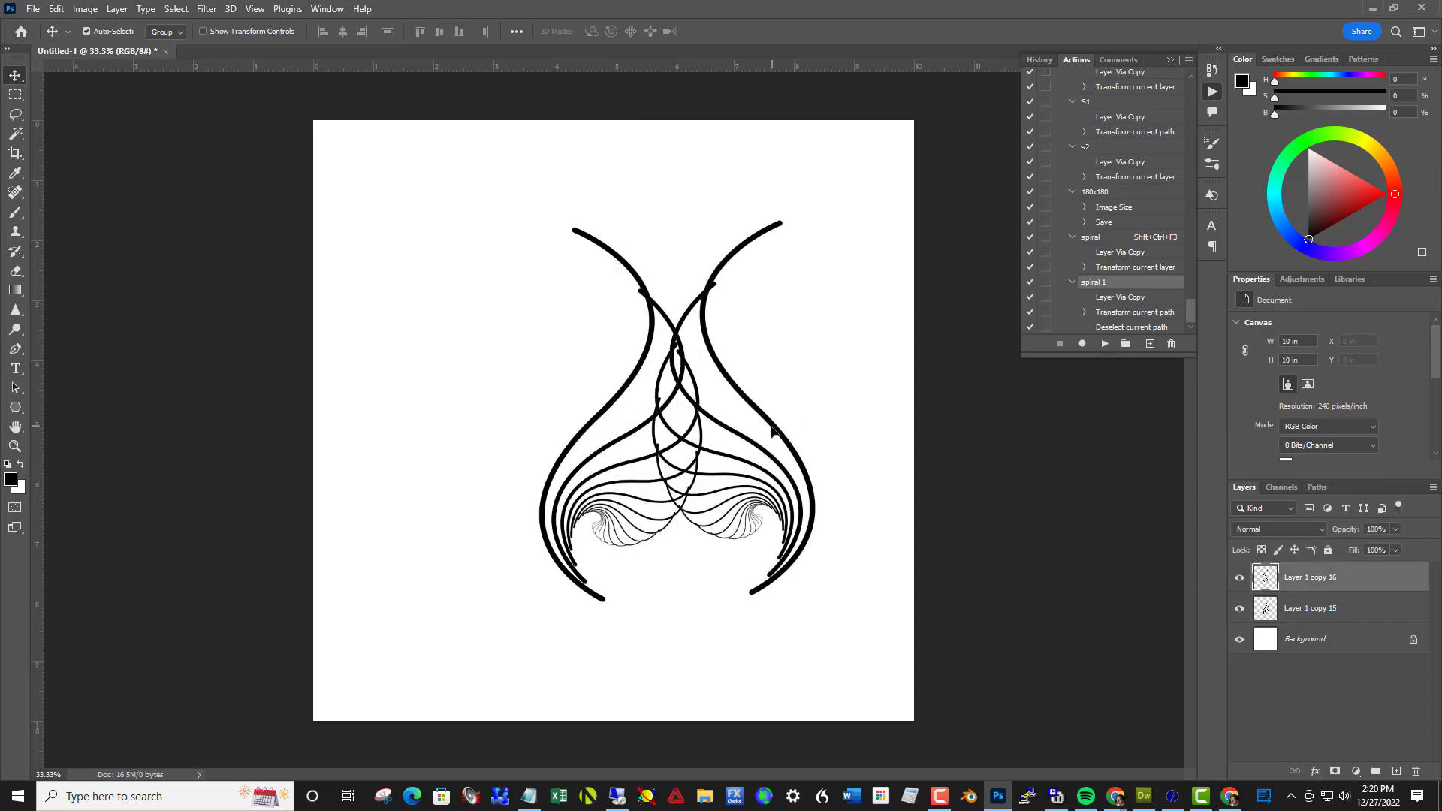
{"action": "left_click", "coordinate": [616, 416]}
{"action": "left_click_drag", "start_coordinate": [588, 415], "coordinate": [531, 402]}
{"action": "left_click_drag", "start_coordinate": [788, 451], "coordinate": [768, 448]}
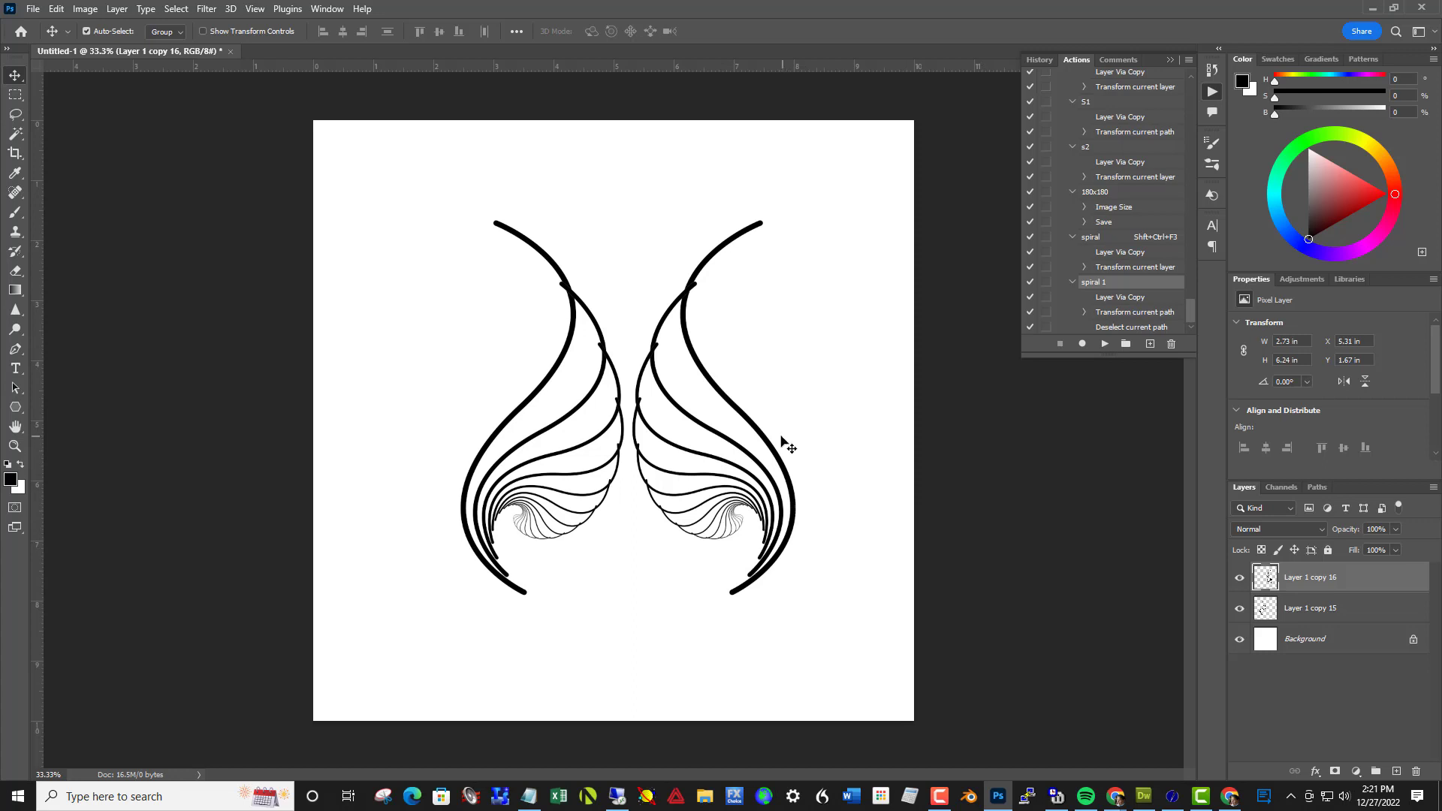
Duplicate both mirrored spiral layers together and flip the copies vertically
{"action": "left_click", "coordinate": [1294, 610], "text": "shift"}
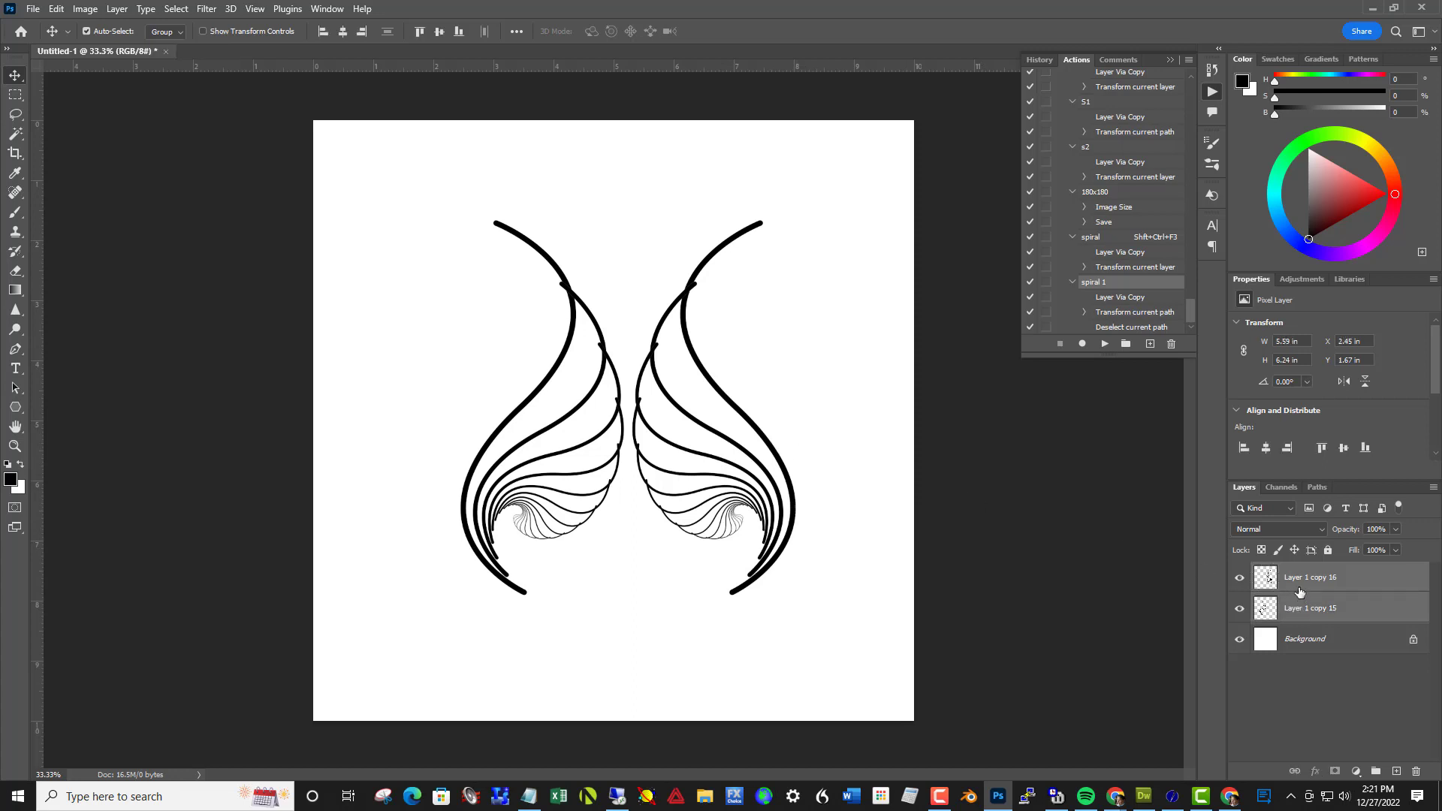
{"action": "key", "text": "ctrl+j"}
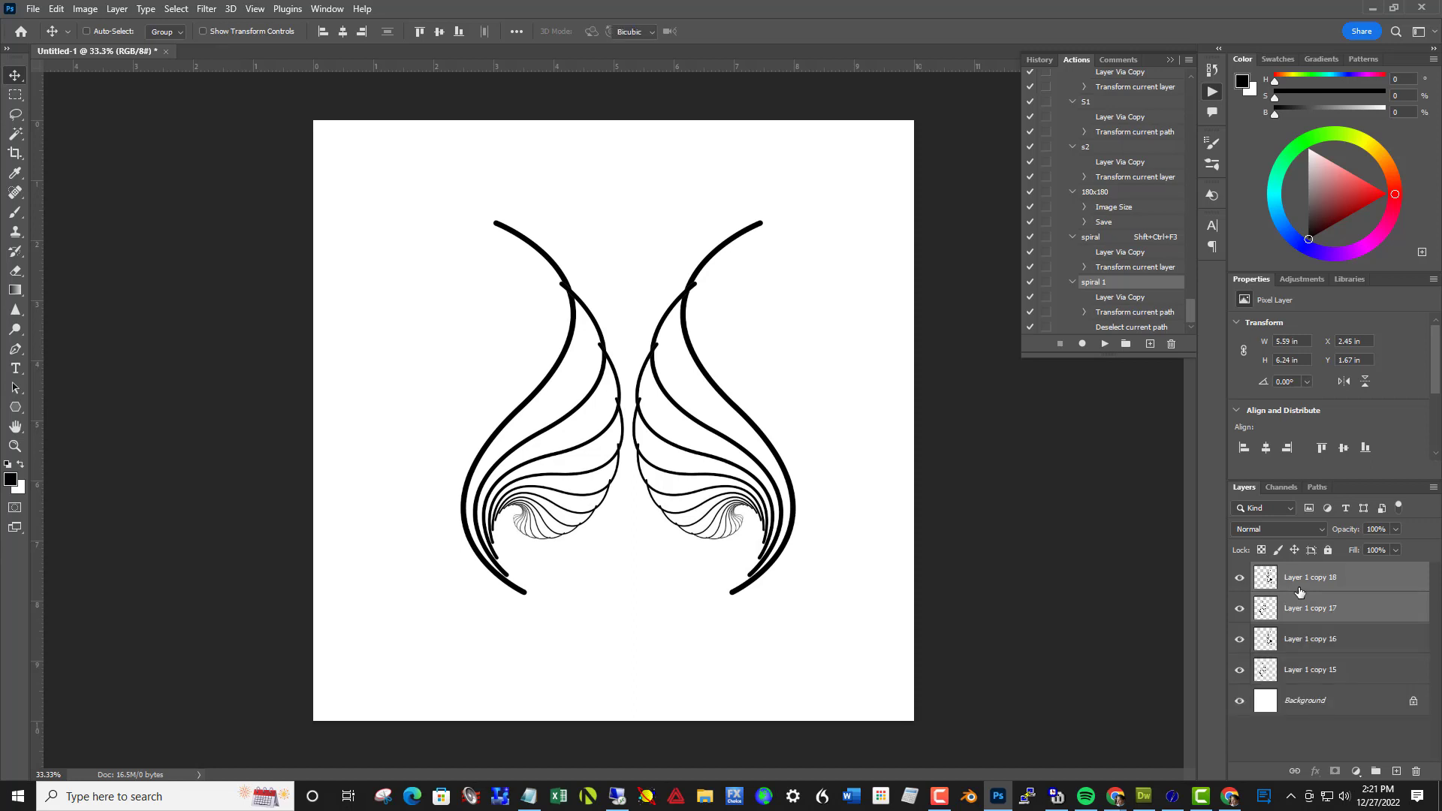
{"action": "key", "text": "ctrl+t"}
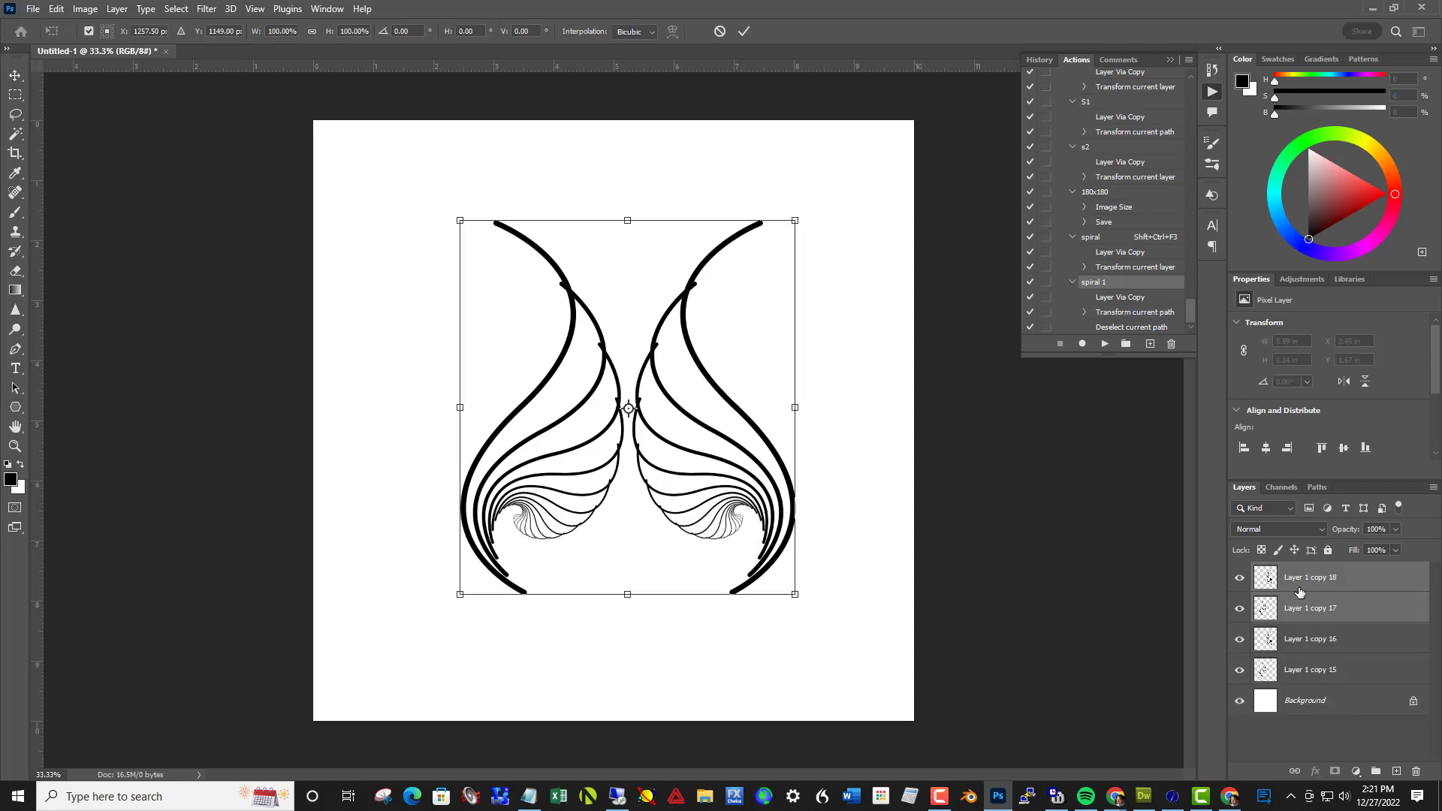
{"action": "right_click", "coordinate": [697, 498]}
{"action": "left_click", "coordinate": [715, 492]}
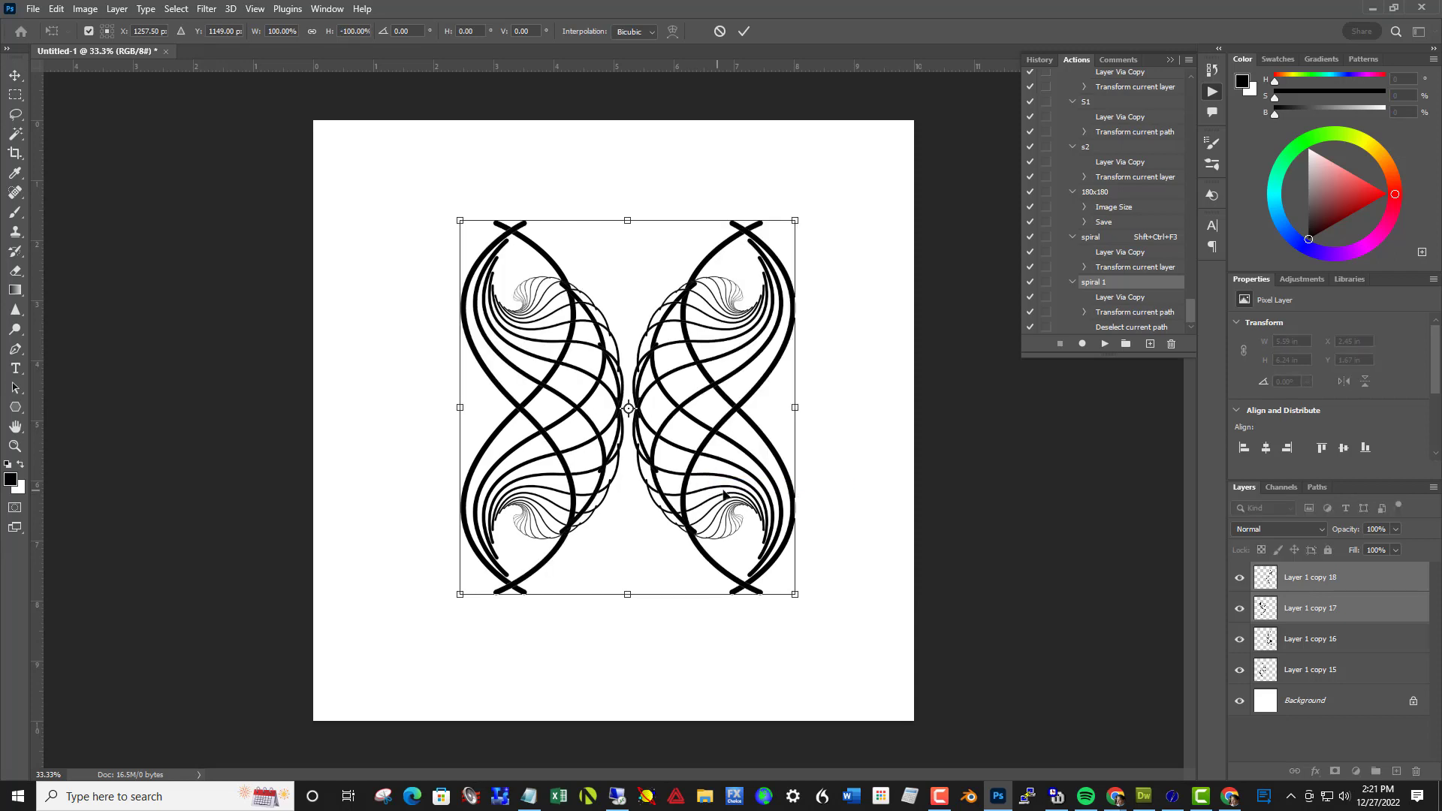
{"action": "left_click", "coordinate": [747, 32]}
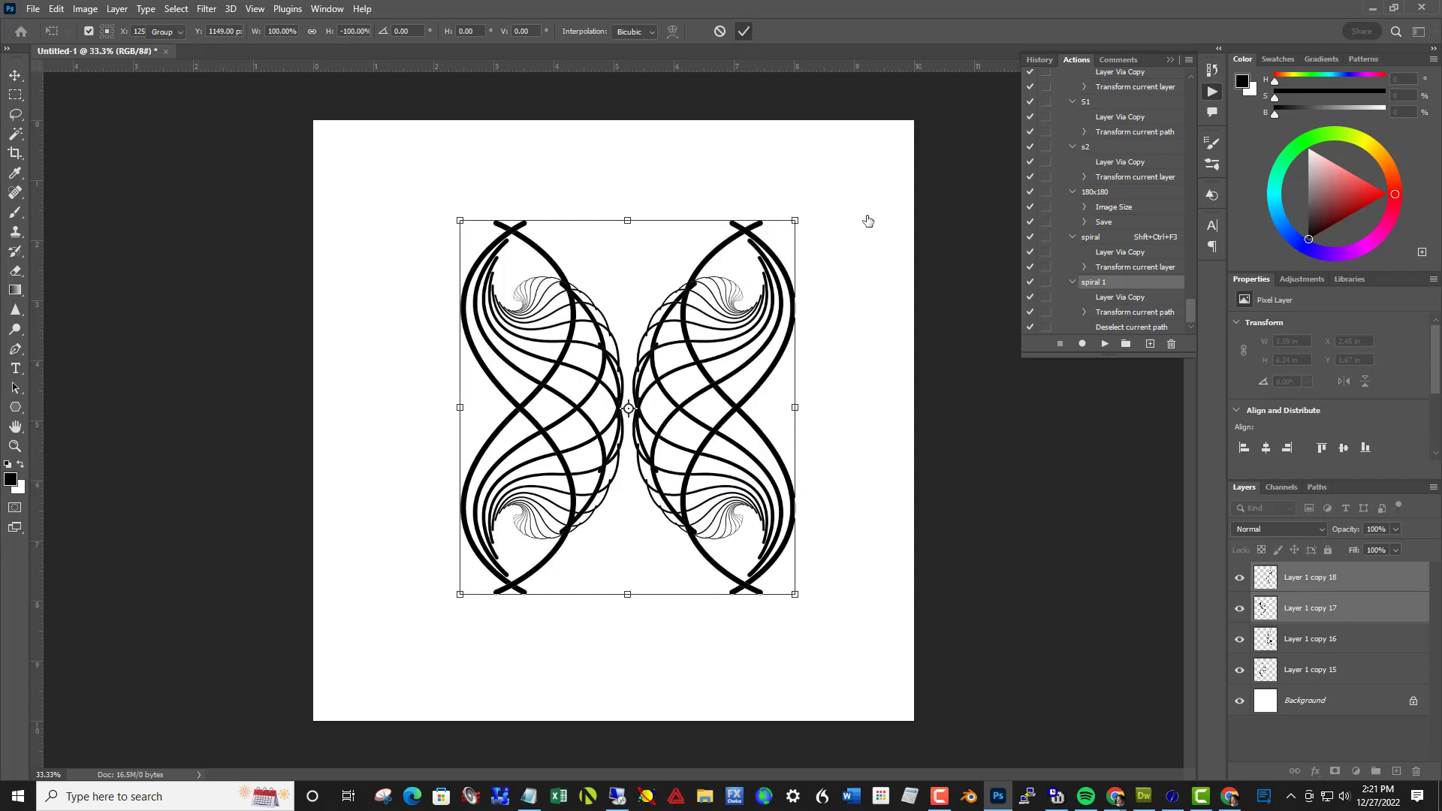